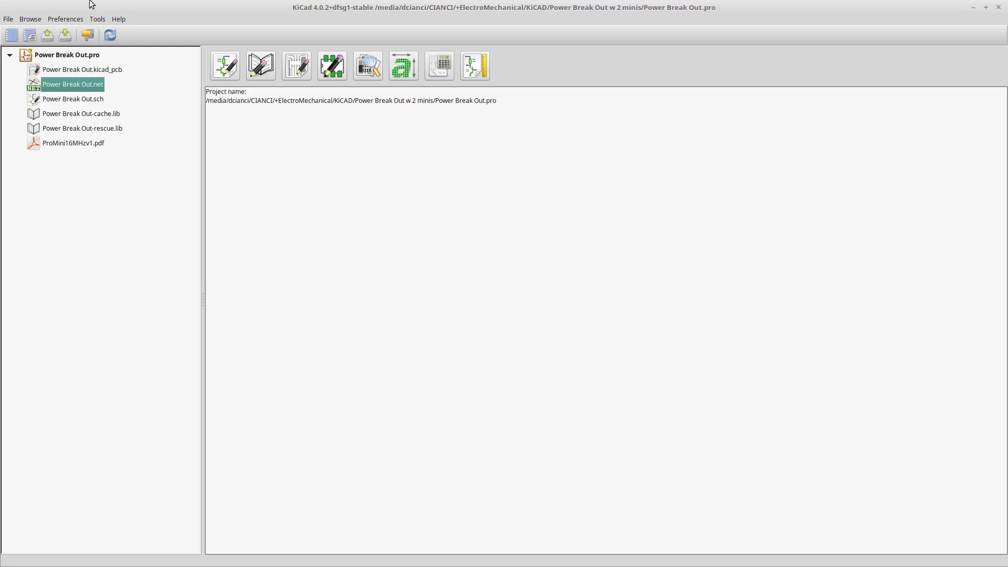
# Open the Power Break Out.kicad_pcb board layout from the project in Pcbnew.
pyautogui.click(62, 19)
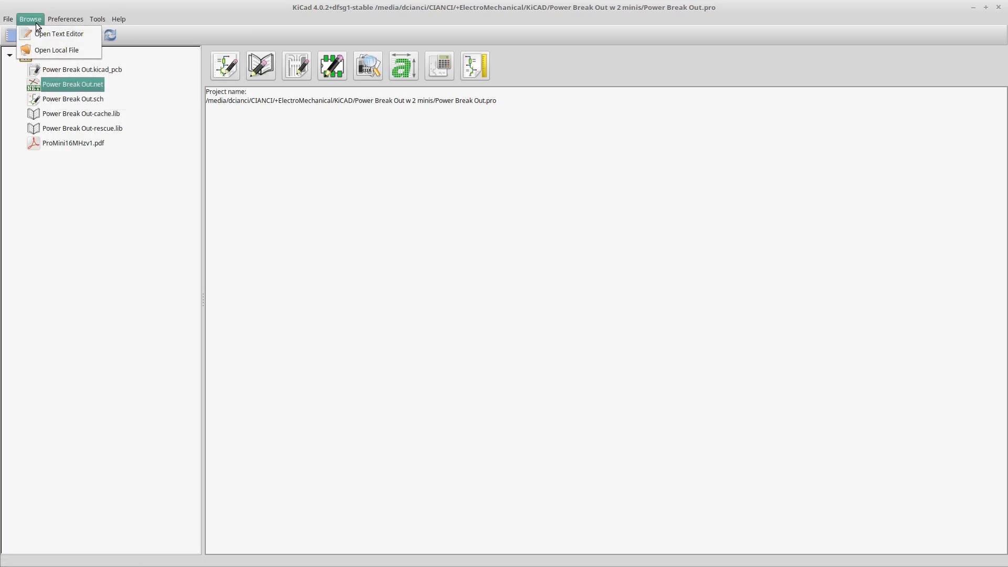
pyautogui.click(122, 229)
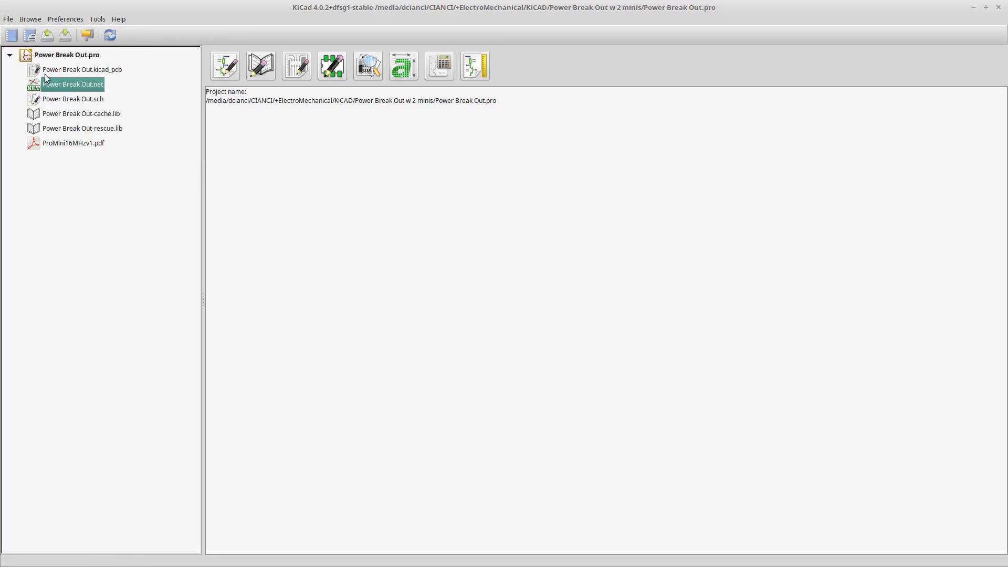
pyautogui.doubleClick(74, 68)
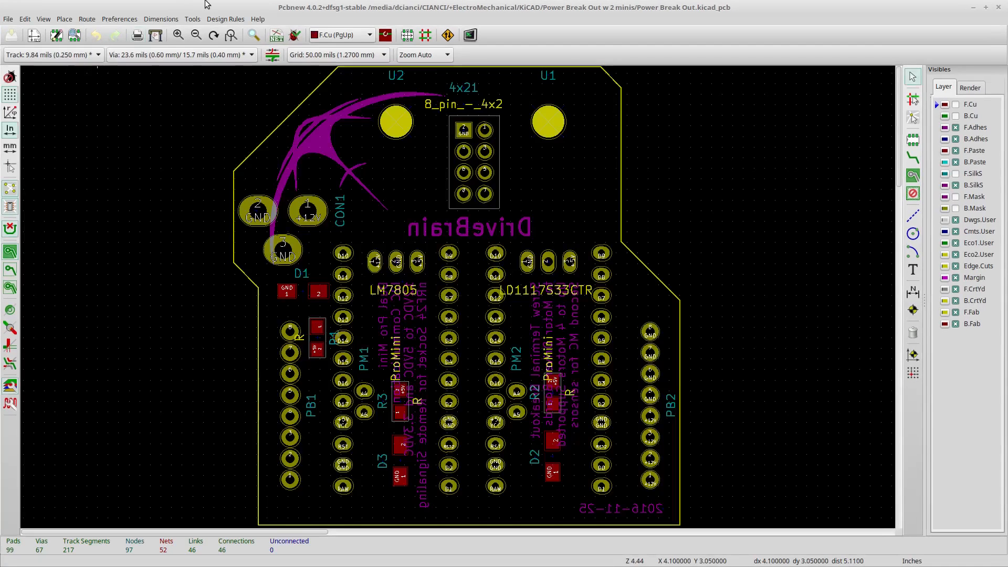
pyautogui.scroll(-1, 590, 163)
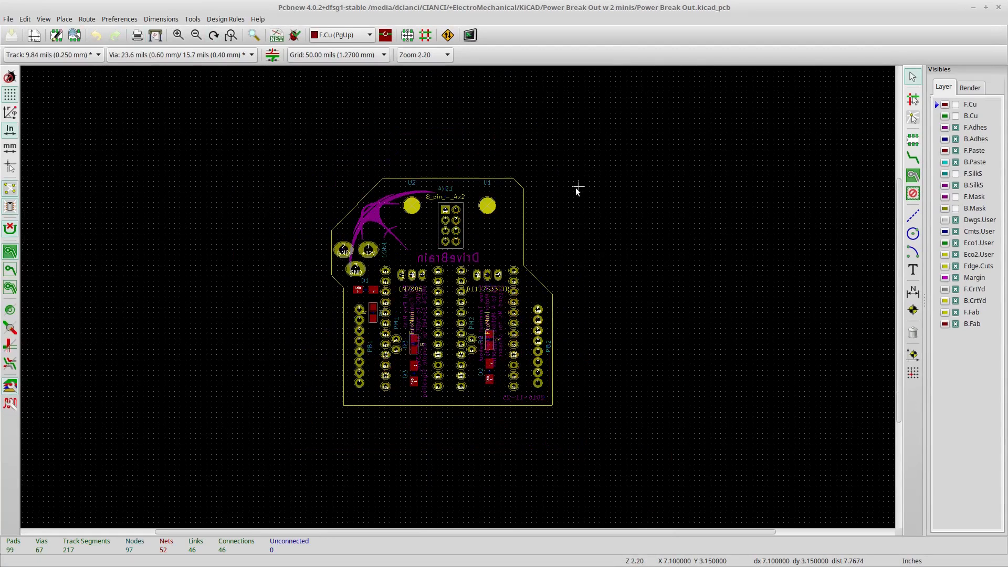
# Open the footprint libraries manager and examine the global and project-specific library tables, including the last entries of the global list.
pyautogui.click(131, 19)
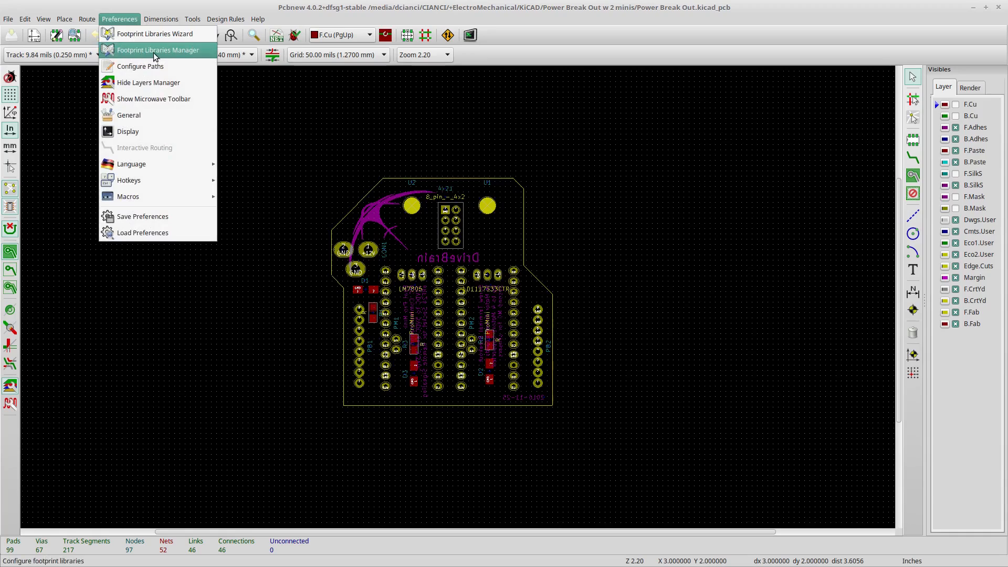
pyautogui.click(173, 53)
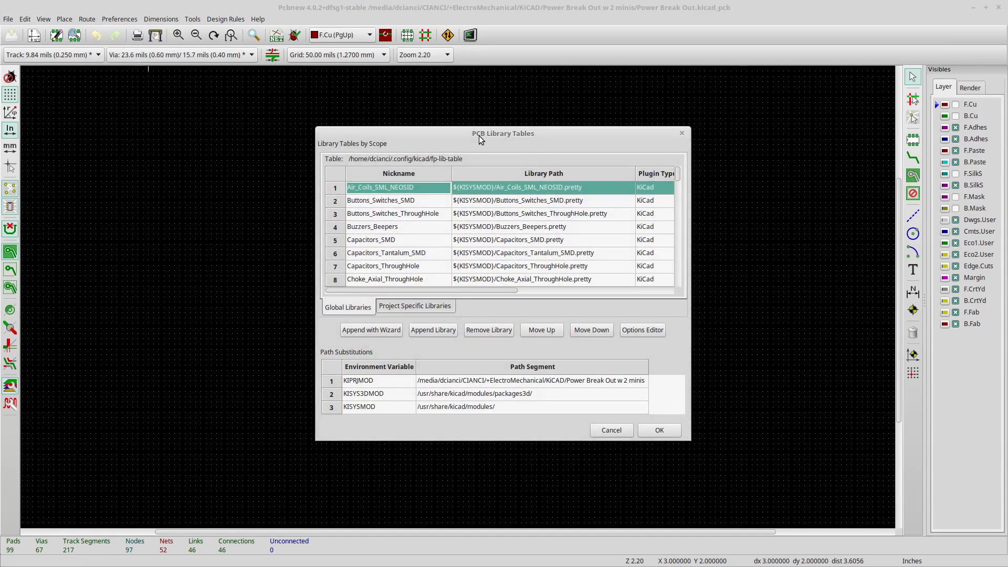
pyautogui.moveTo(479, 134); pyautogui.dragTo(442, 104)
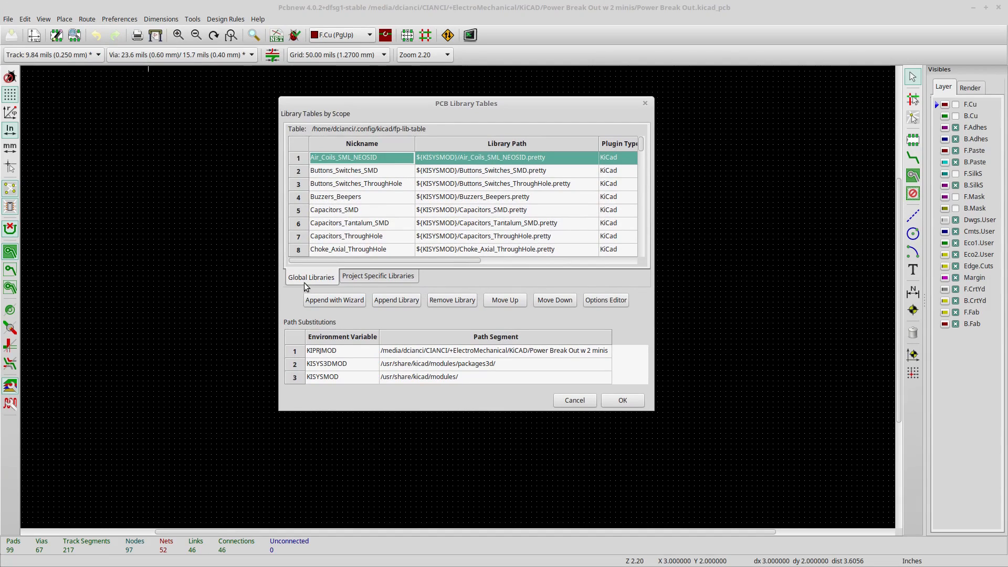
pyautogui.click(365, 279)
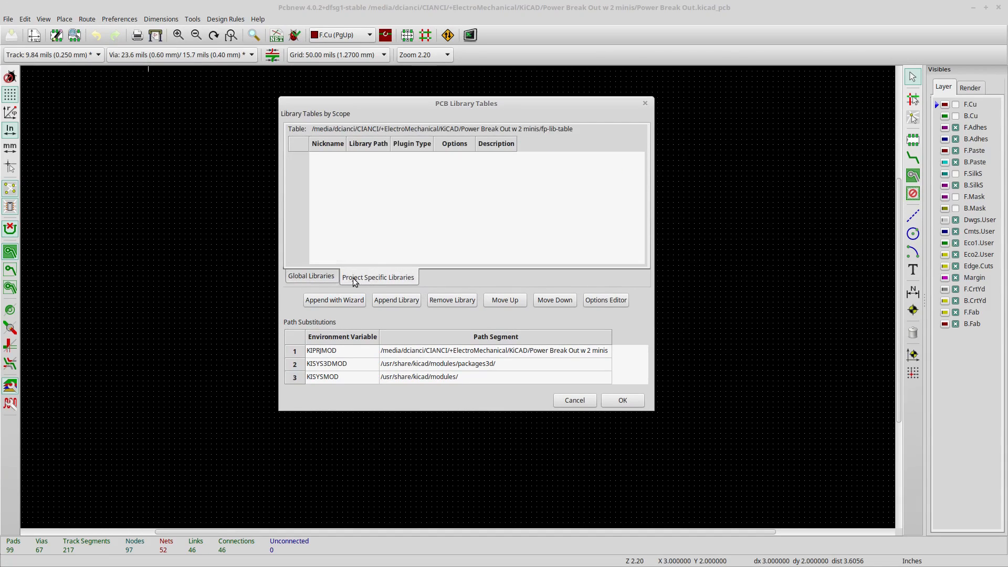
pyautogui.click(321, 279)
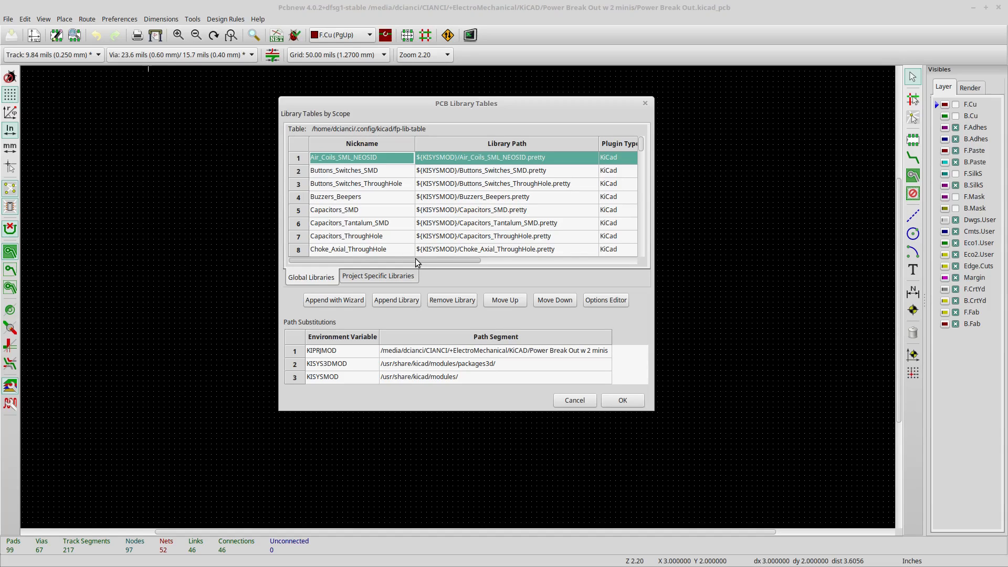
pyautogui.click(387, 277)
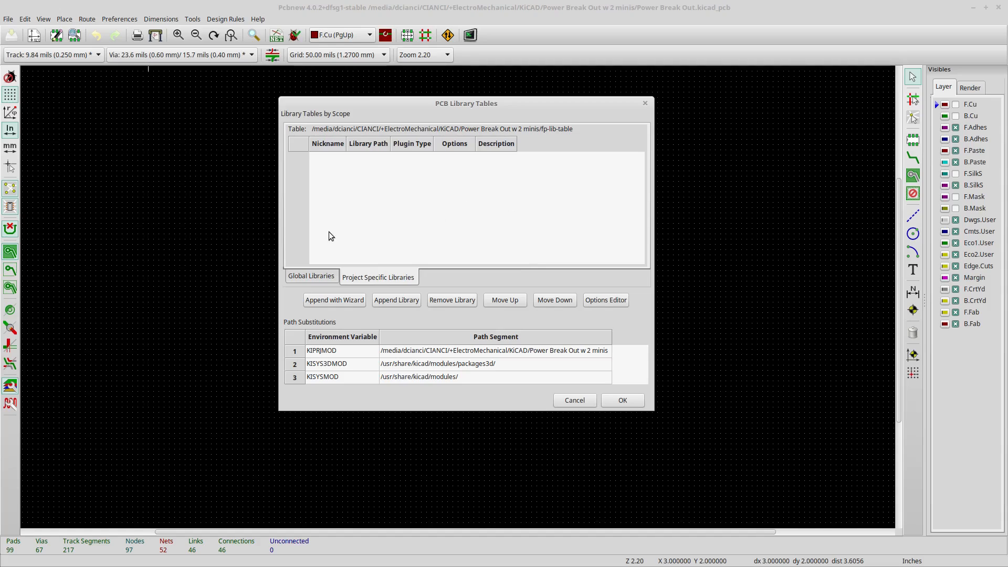
pyautogui.click(319, 278)
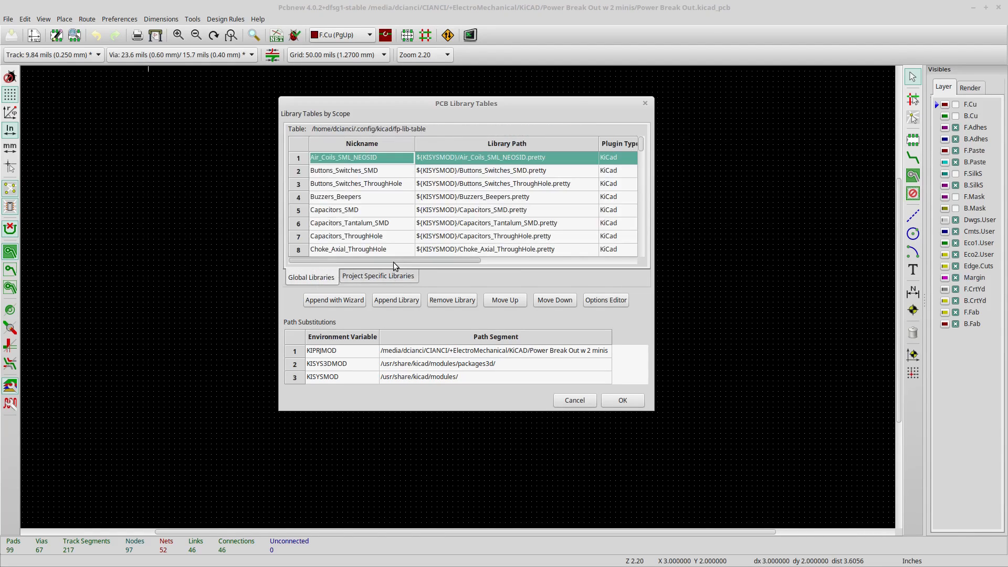
pyautogui.scroll(-17, 591, 168)
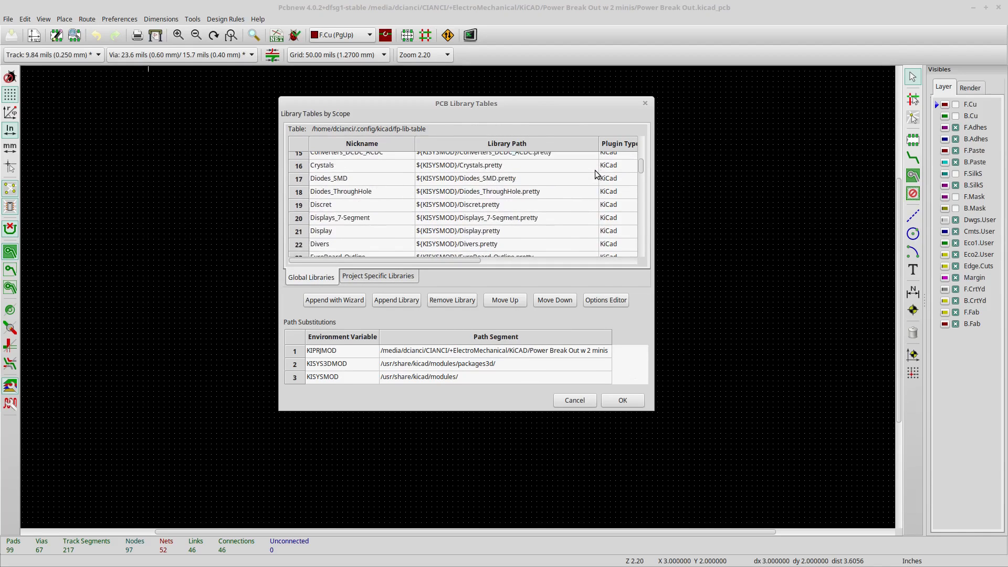
pyautogui.scroll(-5, 586, 197)
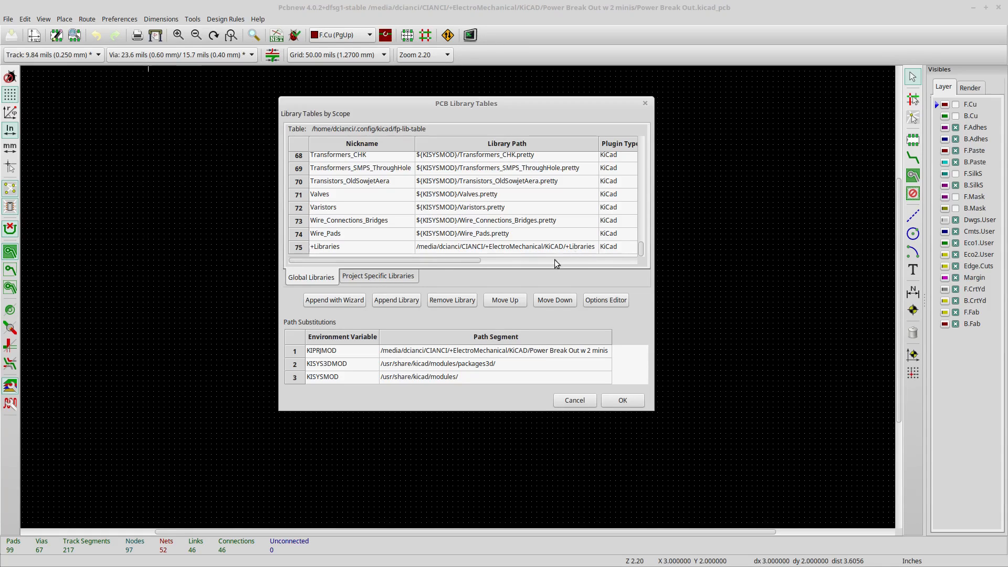
# View the source and file selection pages of the Add Footprint Libraries wizard, then cancel it and close the library tables.
pyautogui.click(342, 302)
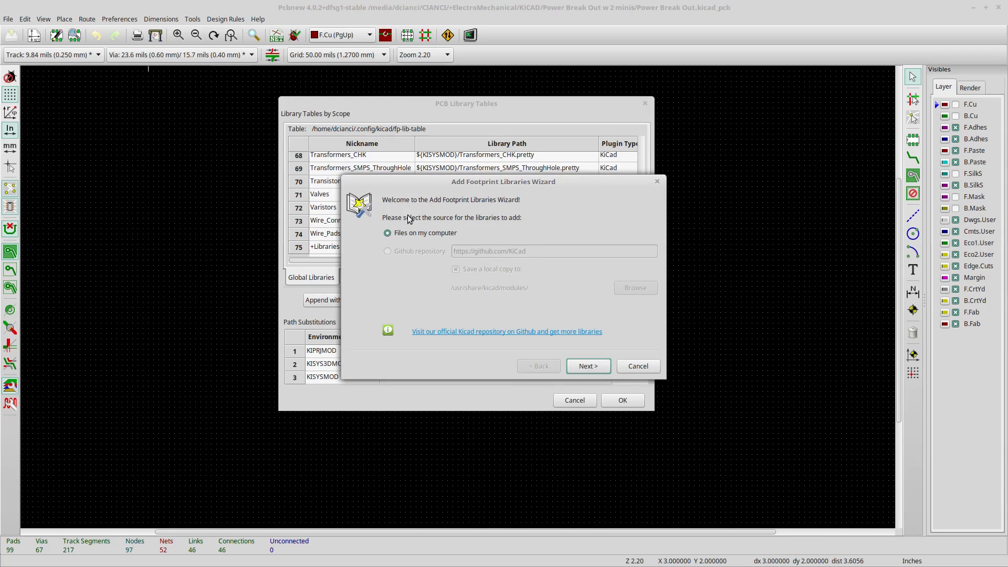
pyautogui.moveTo(413, 183); pyautogui.dragTo(291, 124)
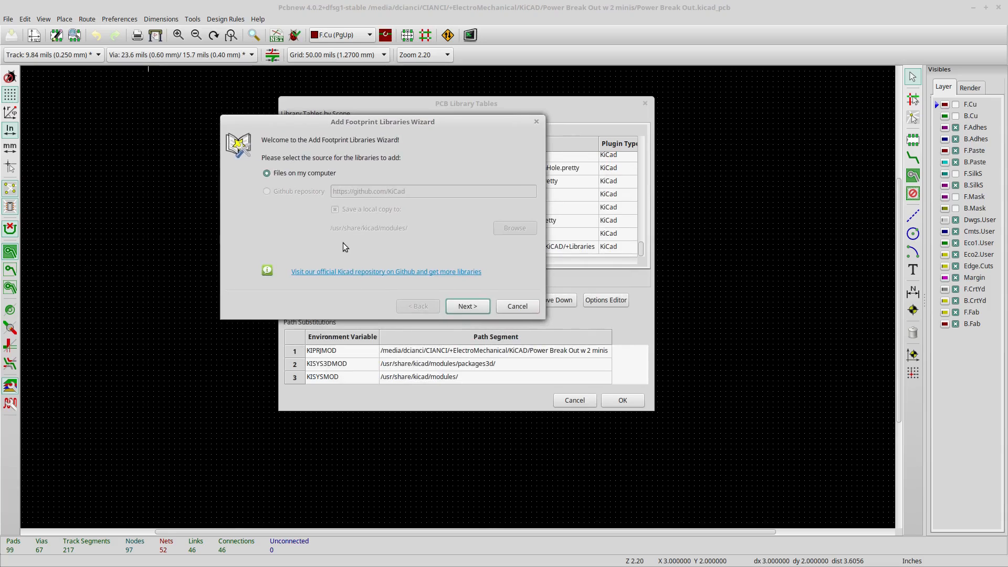
pyautogui.click(468, 304)
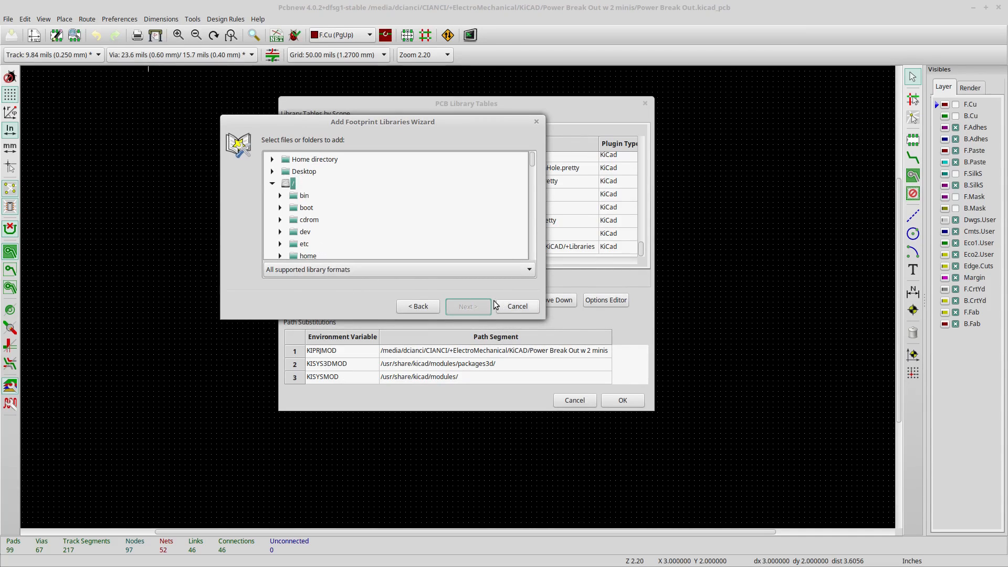
pyautogui.click(516, 307)
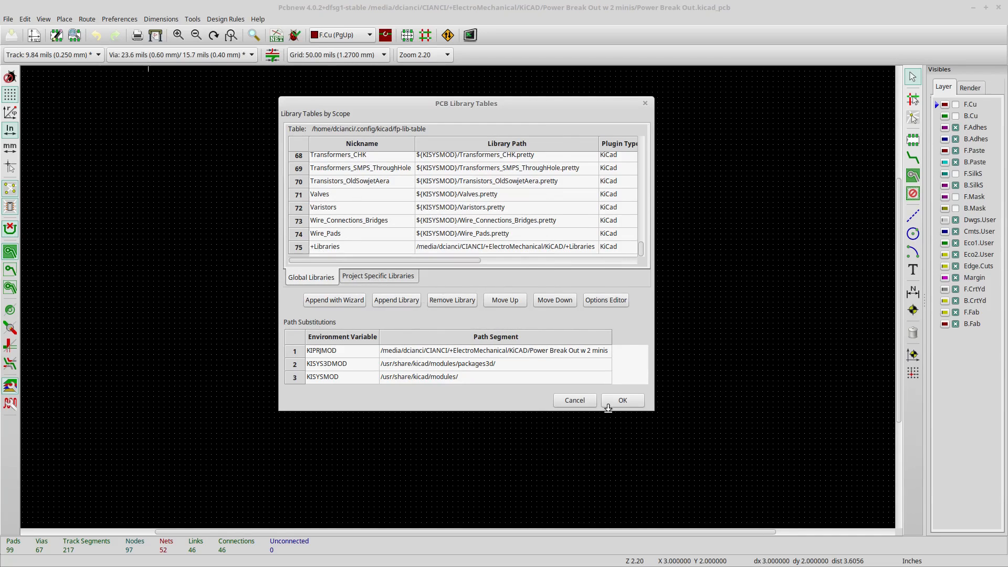
pyautogui.click(623, 401)
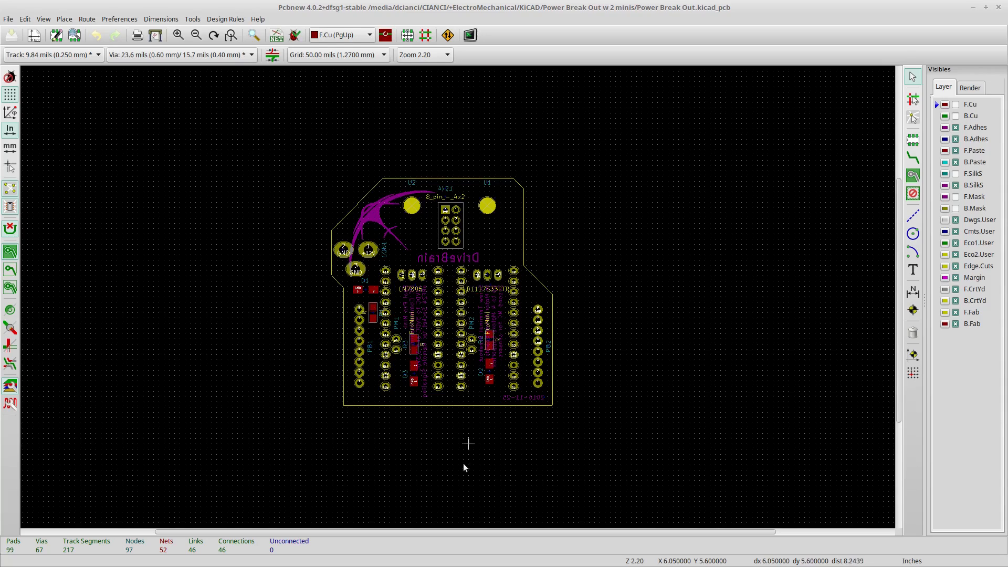
# Open the PM2 footprint from the board in the Footprint Editor.
pyautogui.rightClick(461, 282)
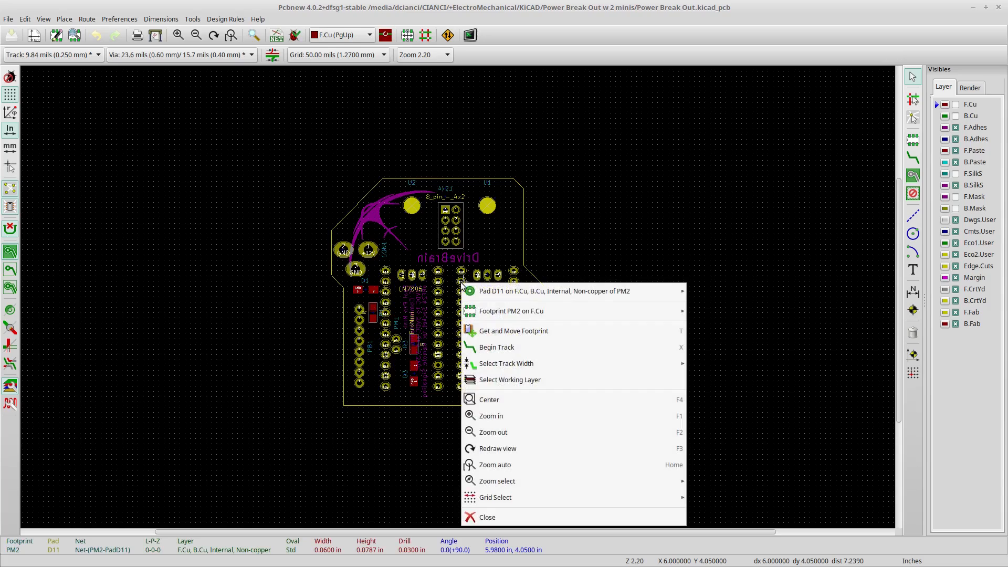
pyautogui.moveTo(482, 312)
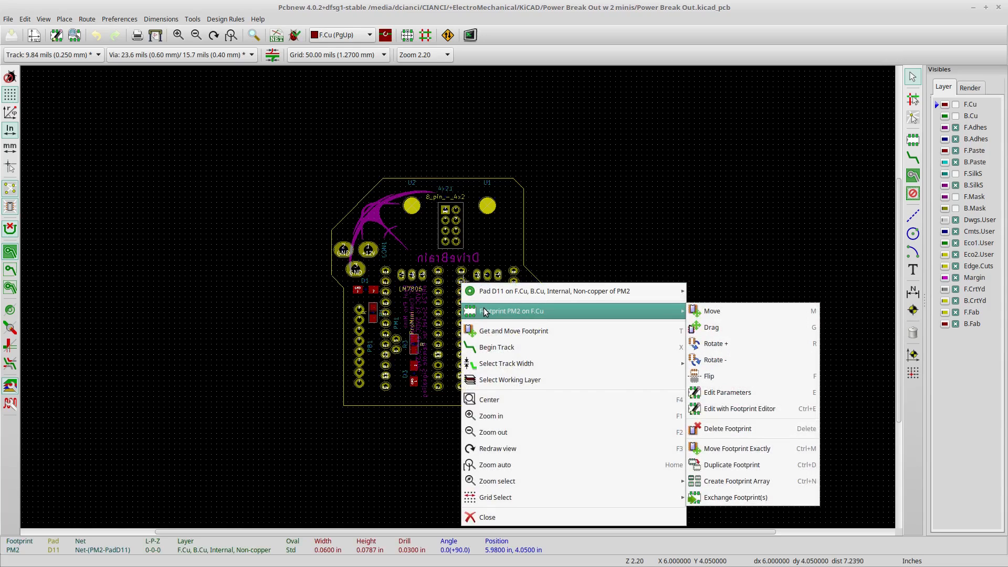
pyautogui.click(755, 412)
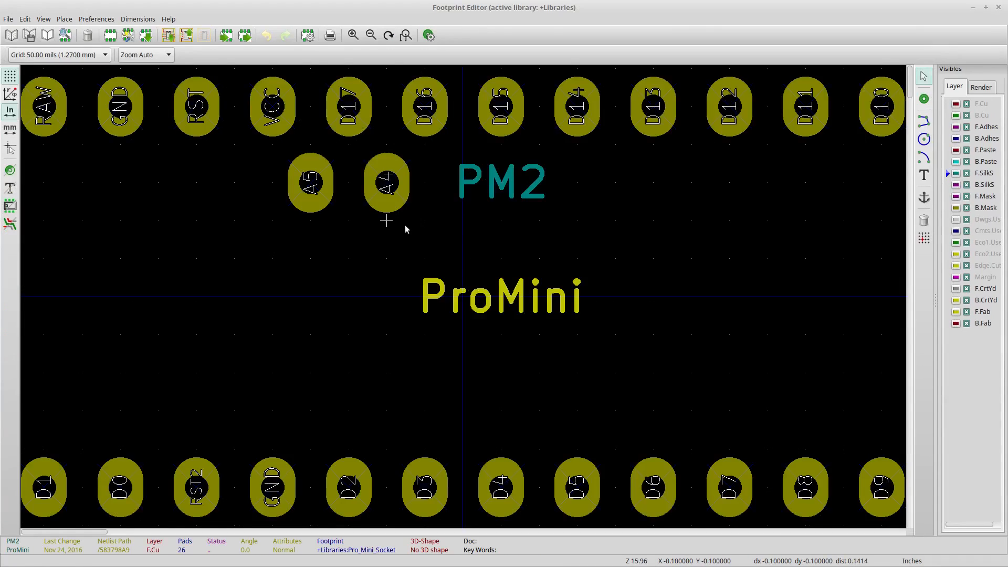
pyautogui.scroll(-1, 482, 295)
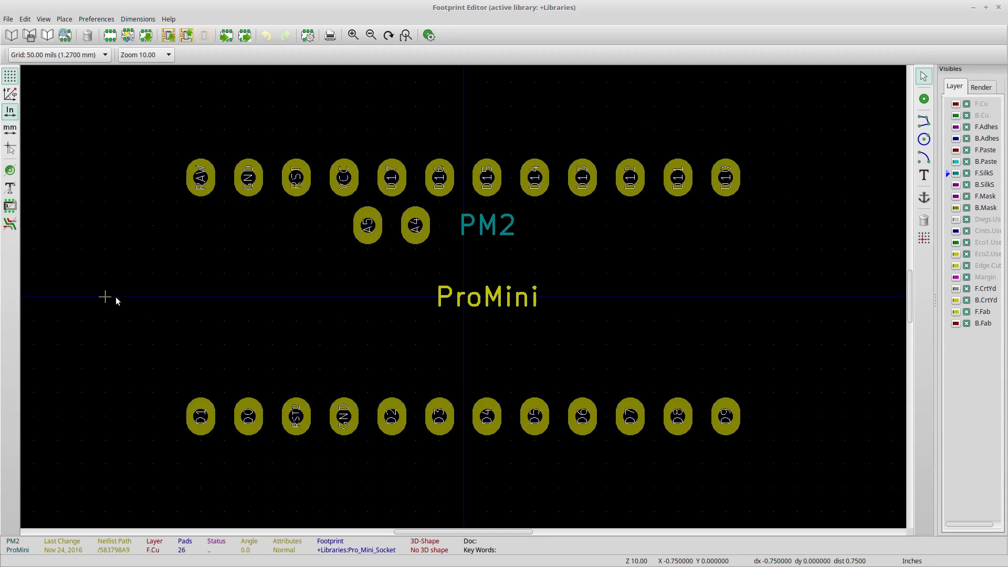
pyautogui.click(104, 55)
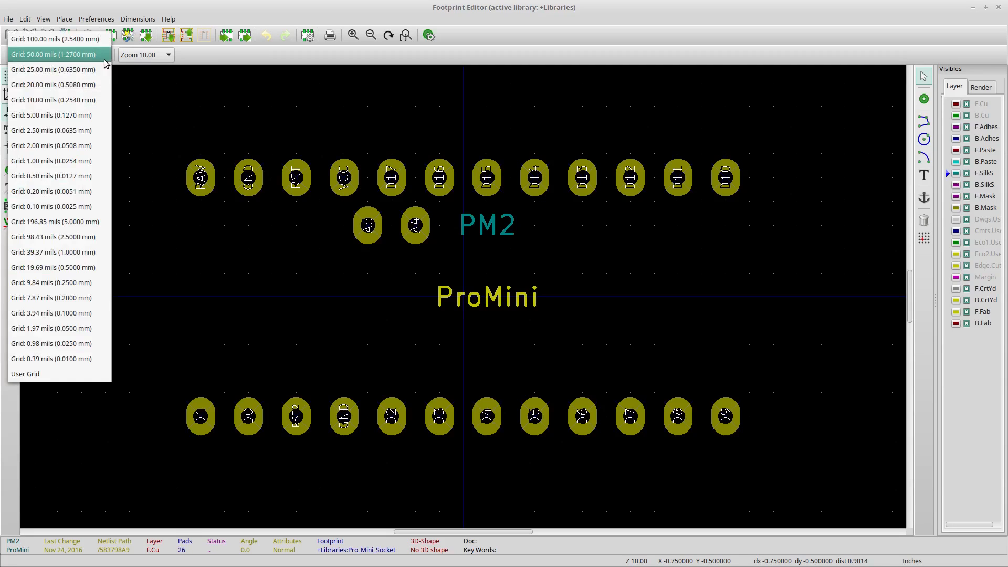
pyautogui.click(167, 139)
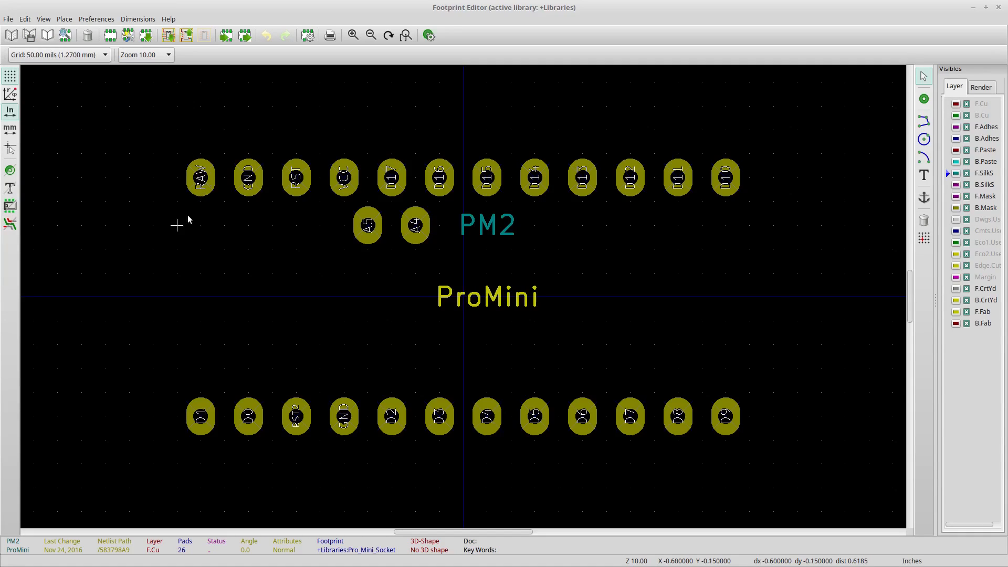
pyautogui.scroll(1, 189, 220)
pyautogui.scroll(-1, 531, 333)
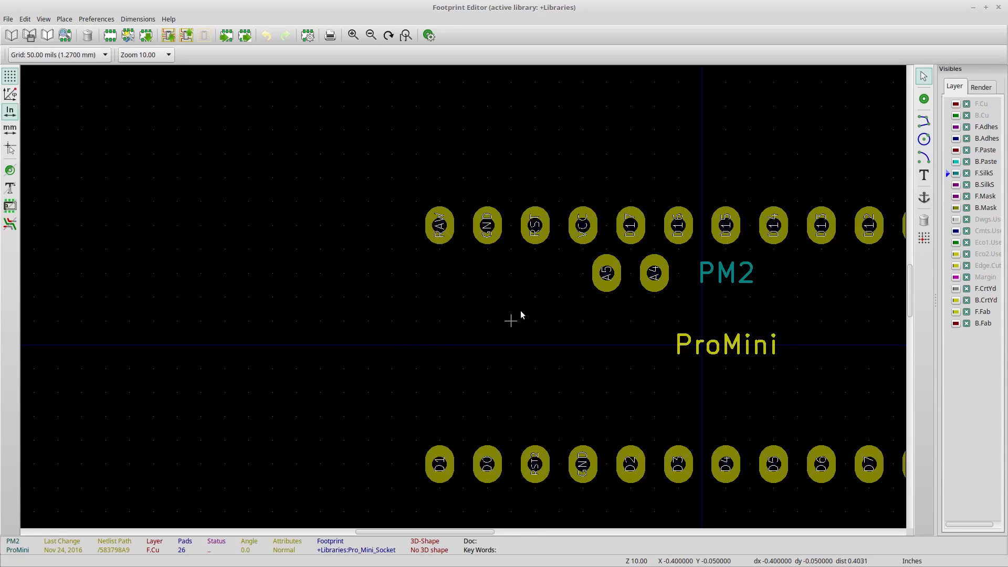
pyautogui.scroll(-1, 786, 339)
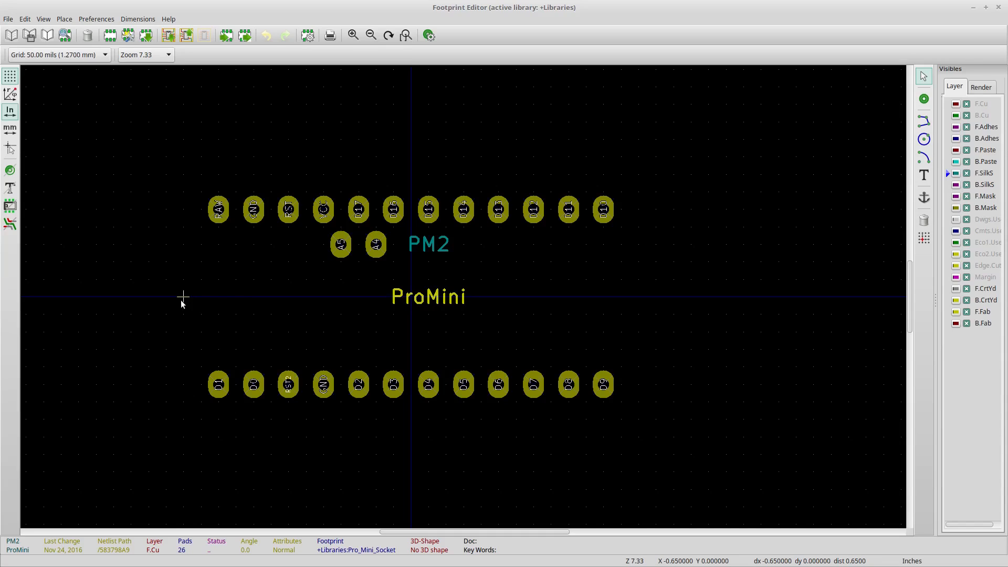
pyautogui.scroll(-1, 178, 292)
pyautogui.scroll(1, 536, 322)
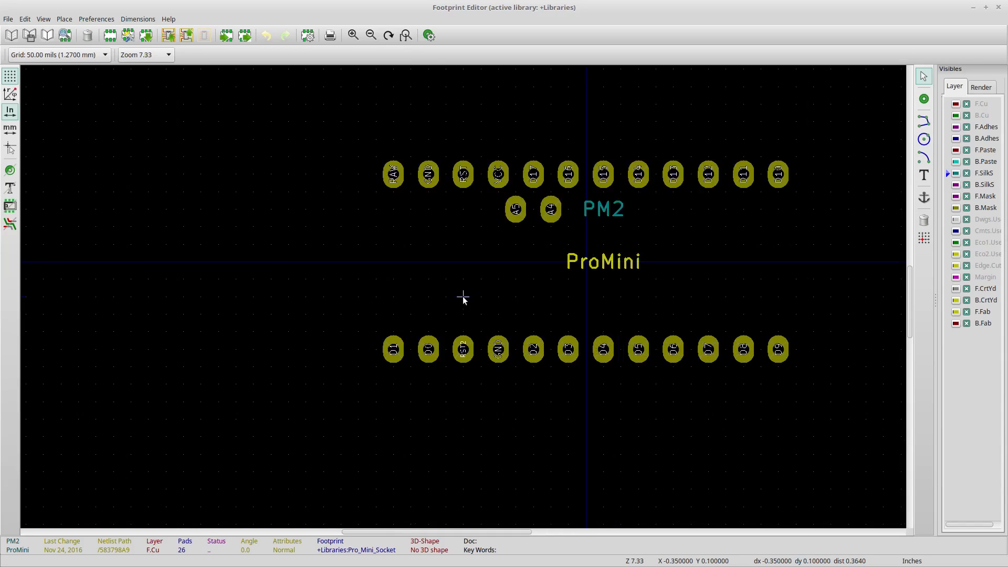
# Switch the footprint editor grid to 100 mils and set it back to 50 mils.
pyautogui.click(106, 55)
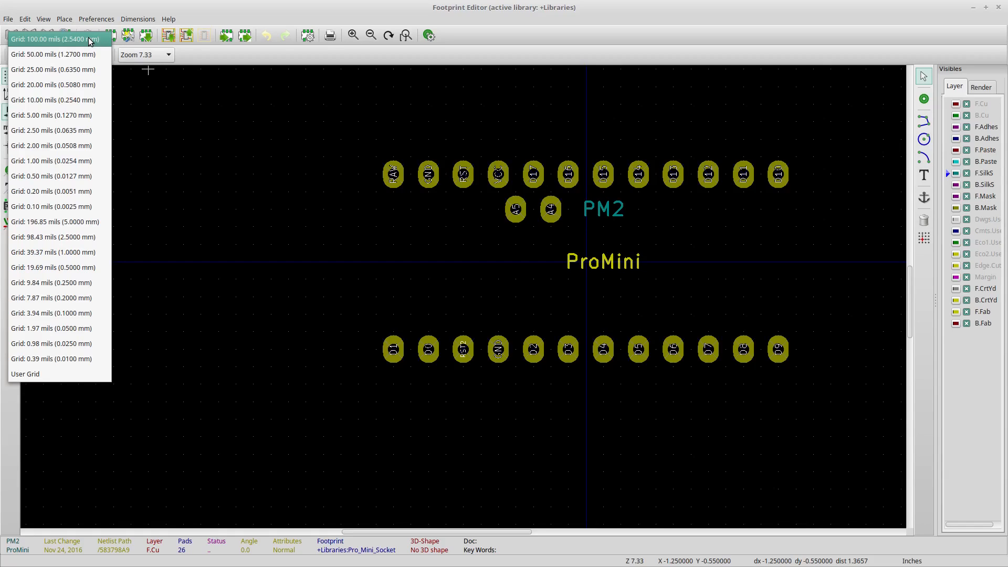
pyautogui.click(51, 40)
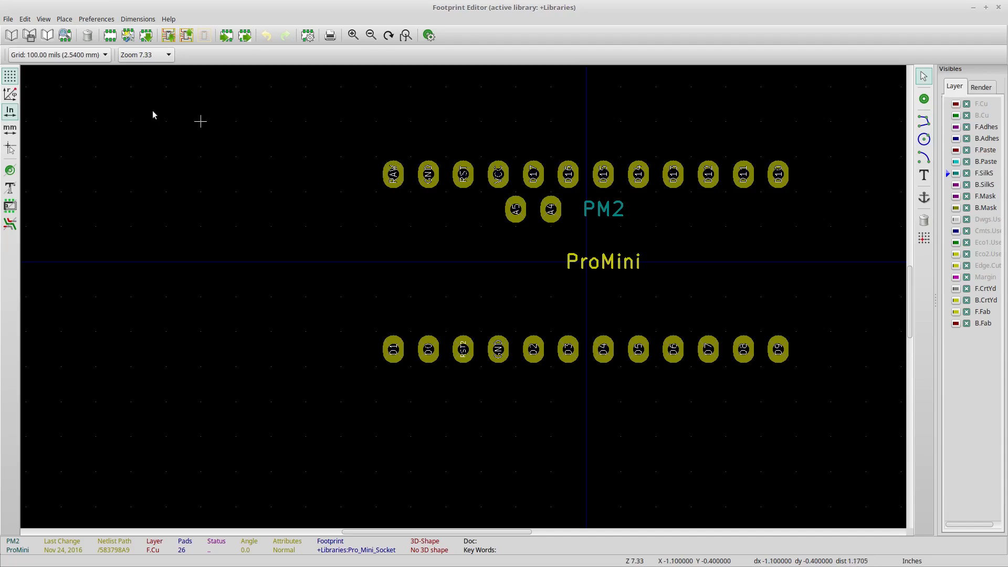
pyautogui.click(91, 55)
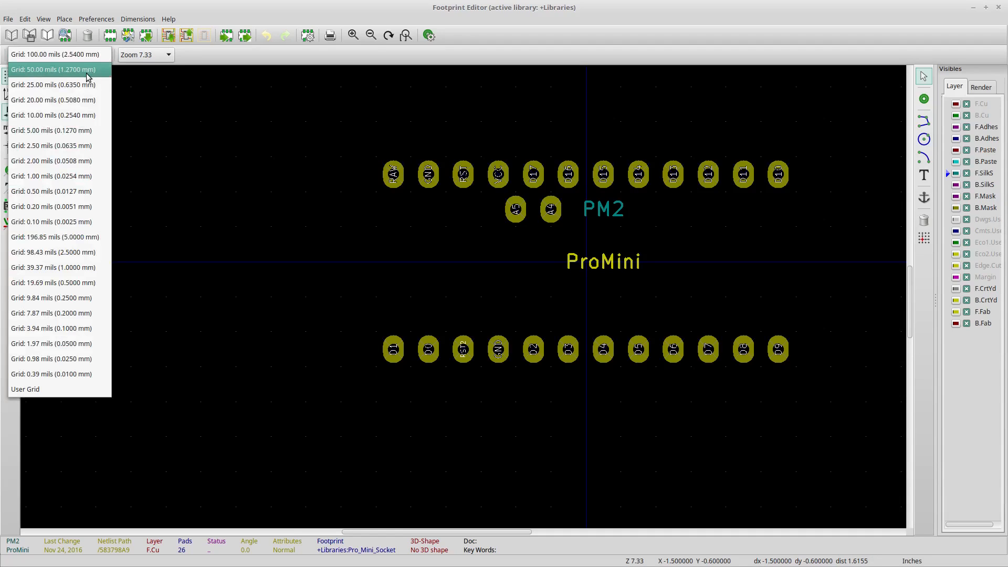
pyautogui.click(88, 74)
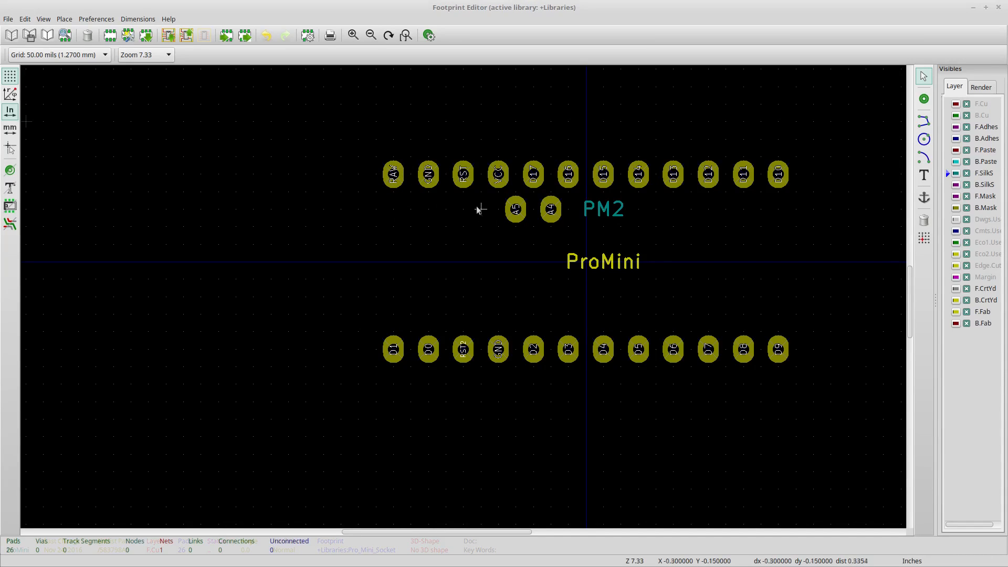
# Move the RAW pad of the PM2 footprint up by one 50 mil grid step, out of its pad row.
pyautogui.rightClick(394, 170)
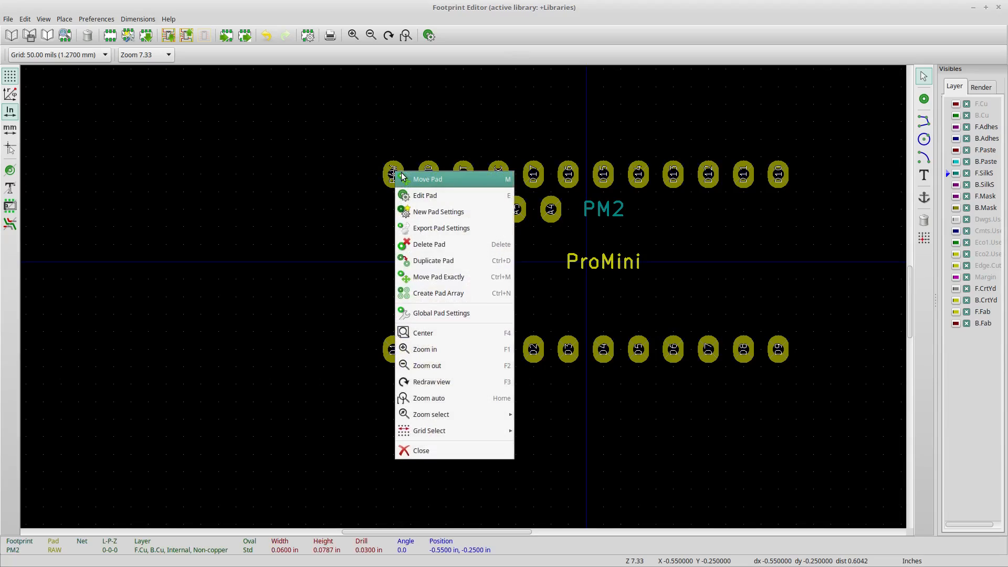
pyautogui.click(444, 185)
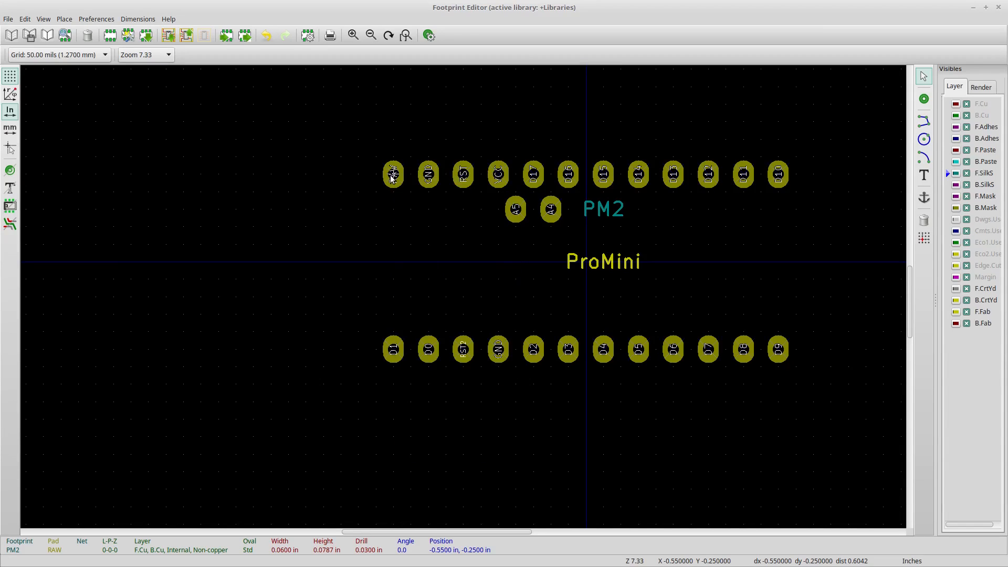
pyautogui.click(391, 165)
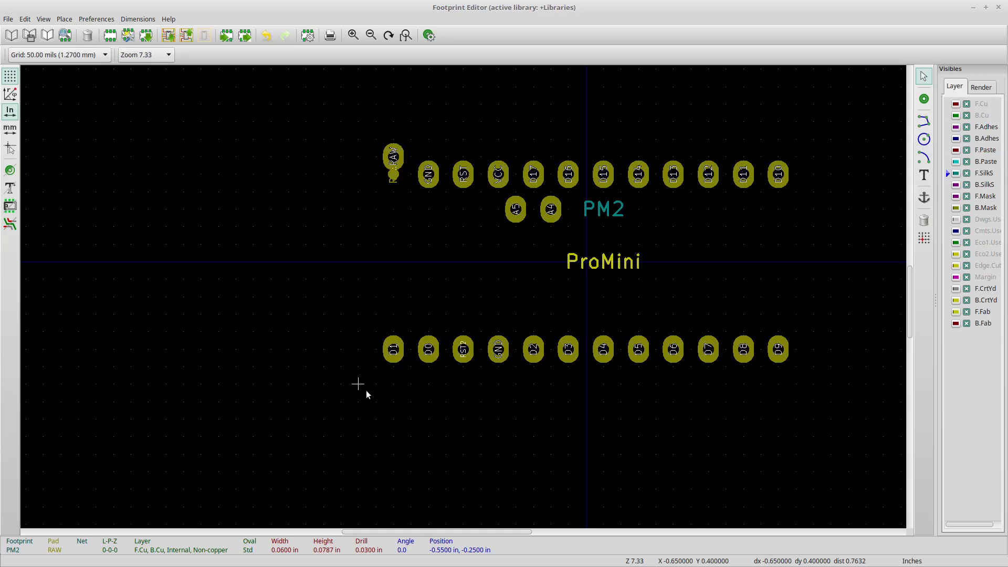
pyautogui.scroll(-1, 375, 225)
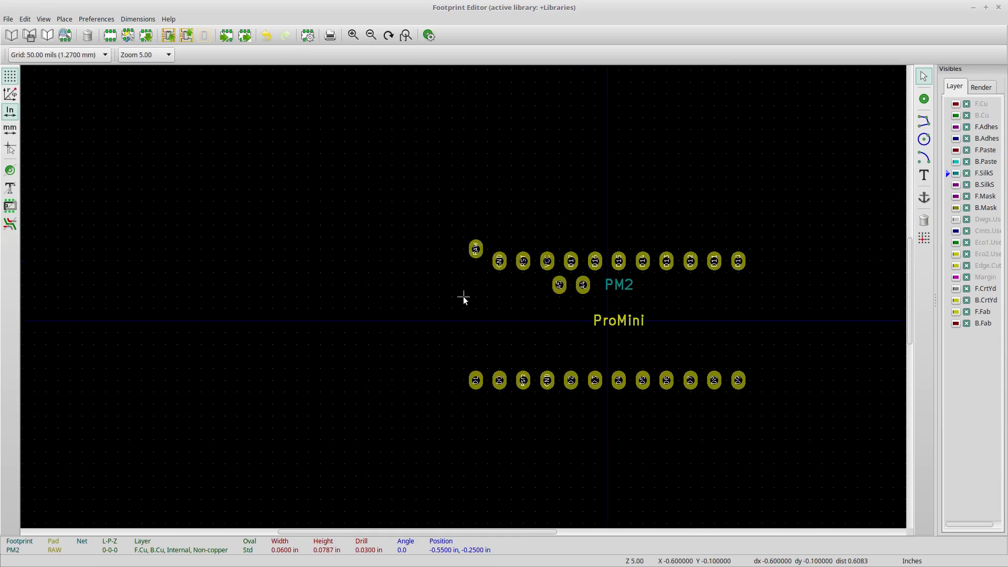
# Undo the last move of the RAW pad in the PM2 footprint.
pyautogui.scroll(2, 463, 297)
pyautogui.scroll(-2, 465, 297)
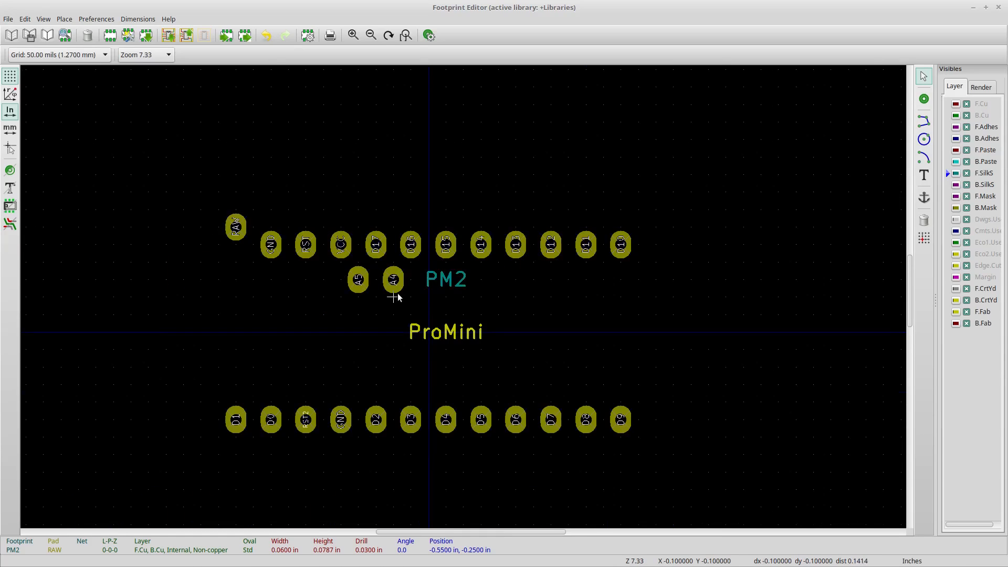
pyautogui.scroll(1, 484, 309)
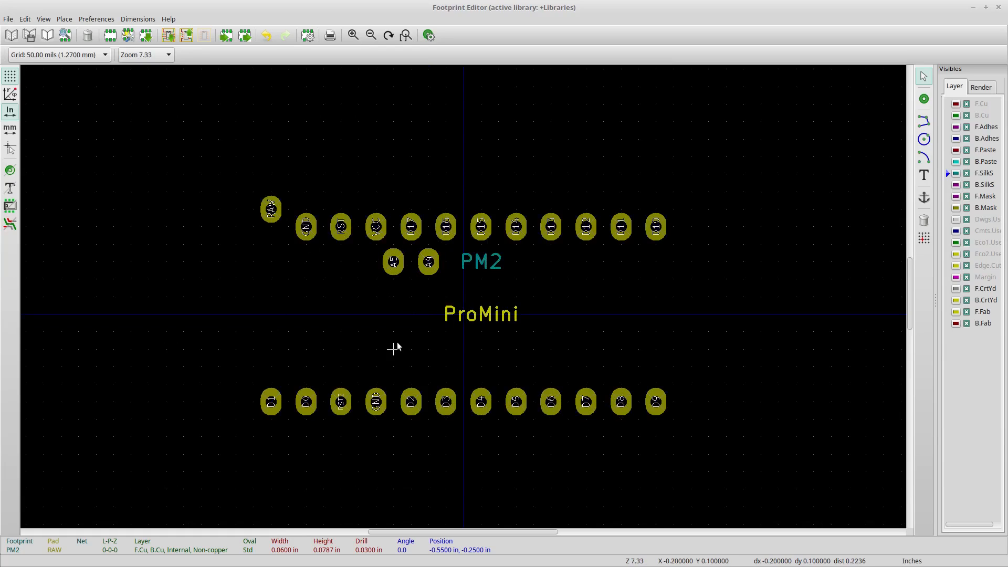
pyautogui.scroll(1, 469, 290)
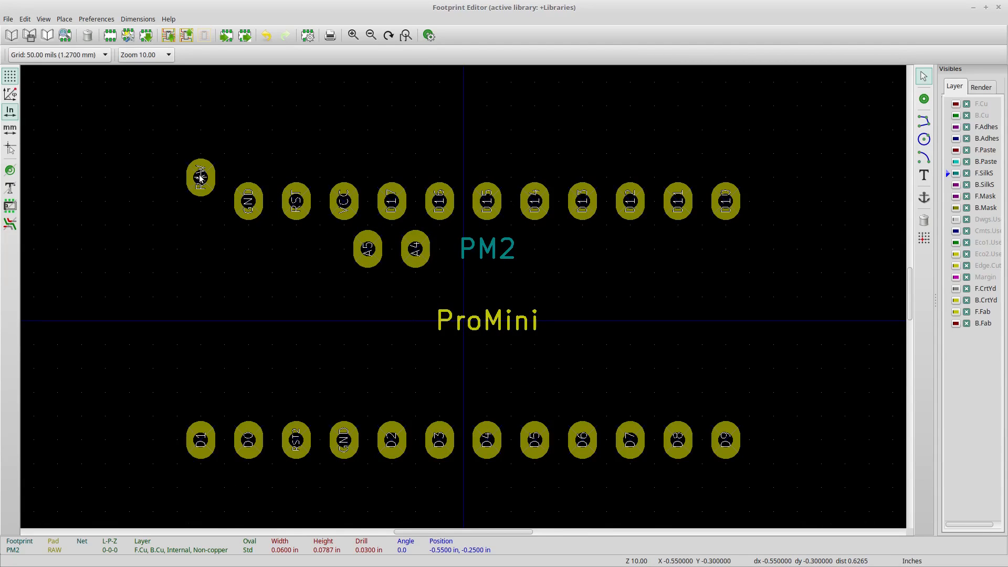
pyautogui.hotkey('ctrl', 'z')
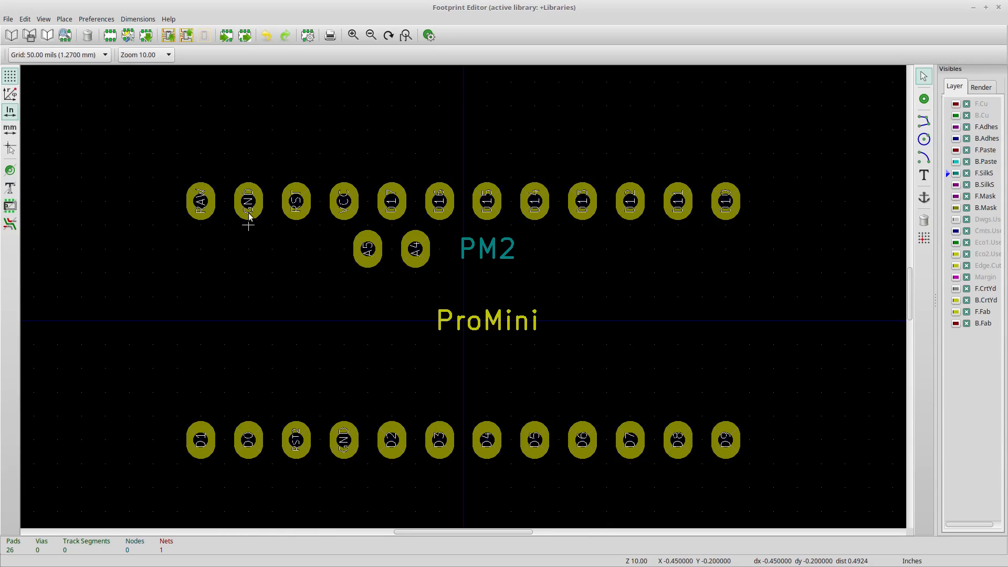
# Review the Footprint Editor's hotkeys list, including the move, duplicate and array commands, and close it.
pyautogui.press('?')
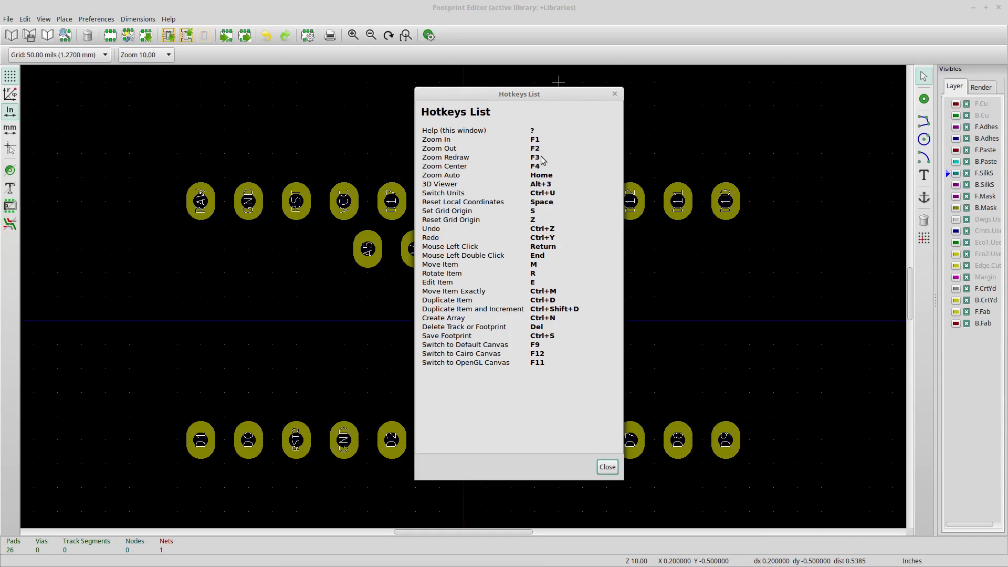
pyautogui.moveTo(493, 100); pyautogui.dragTo(466, 92)
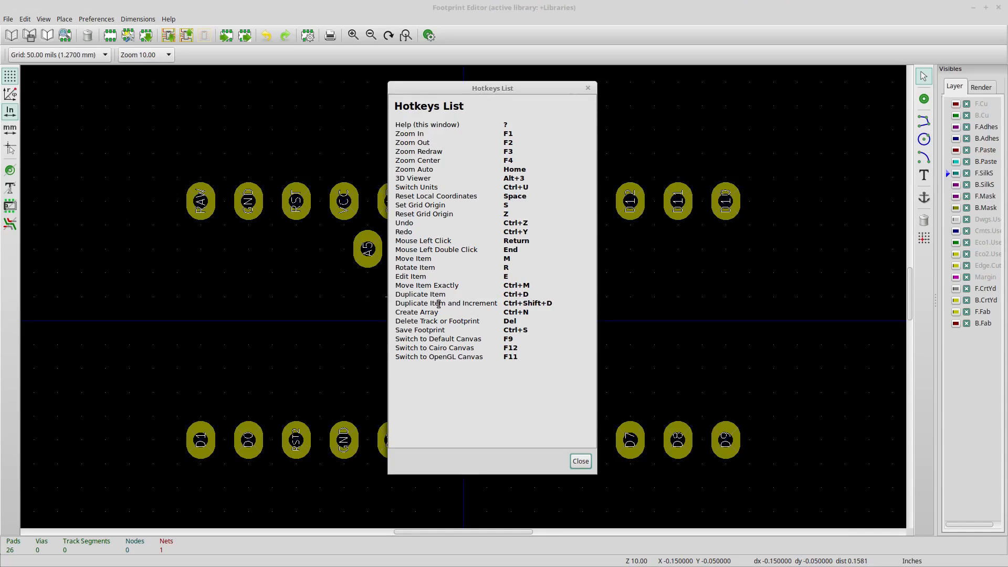
pyautogui.click(581, 461)
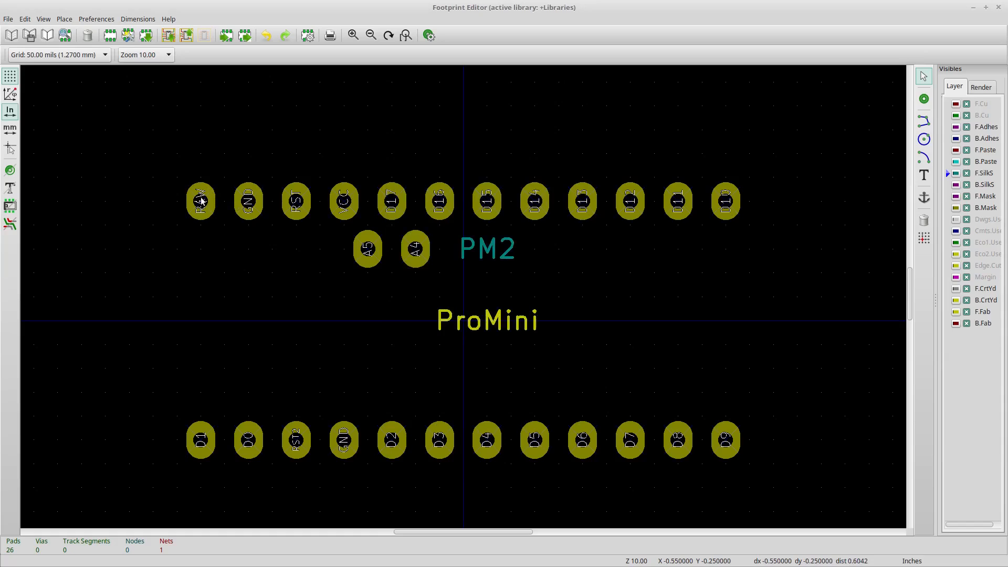
# Try moving the RAW pad up by one 50 mil grid step with the Move command, and undo the move.
pyautogui.click(201, 200)
pyautogui.press('m')
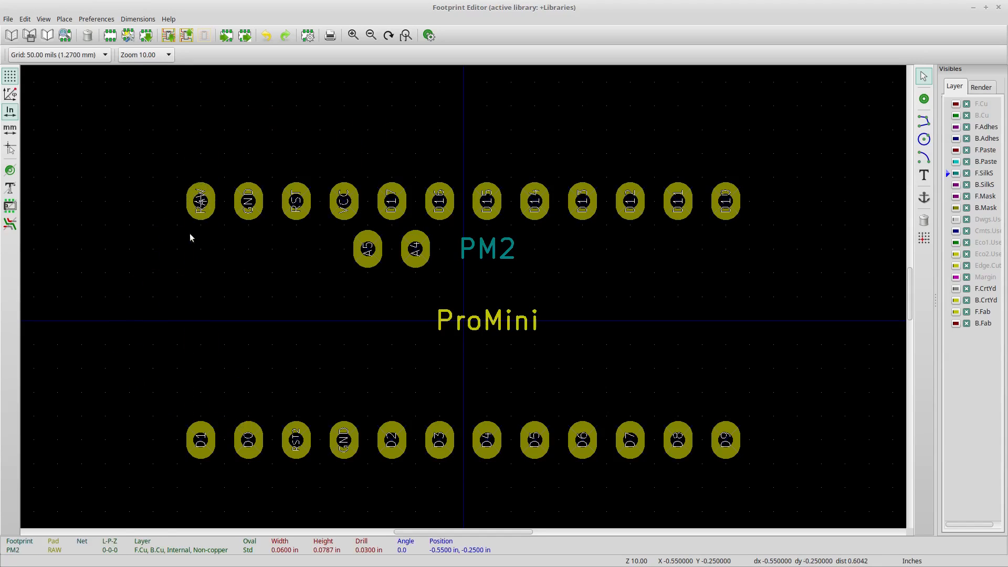
pyautogui.click(199, 178)
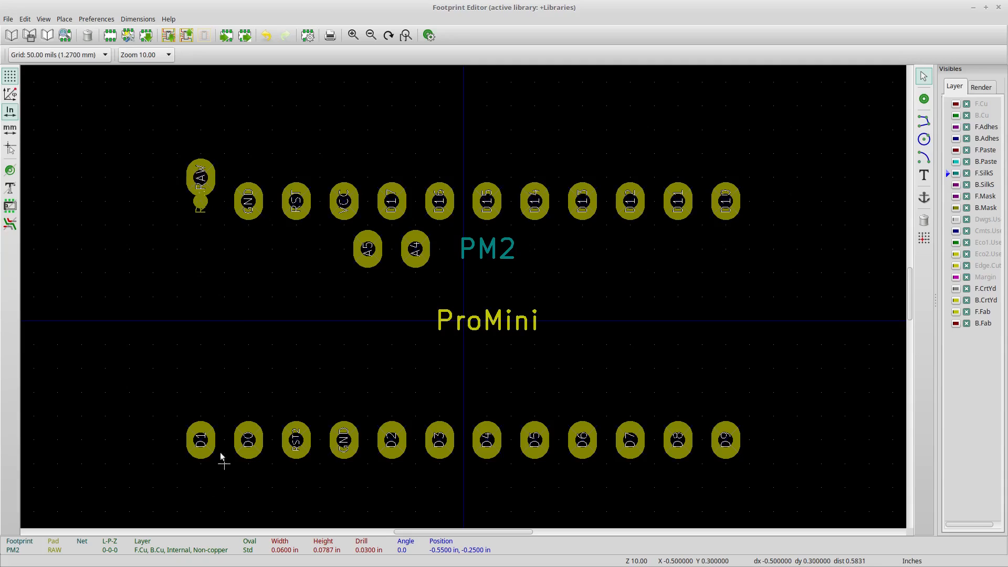
pyautogui.scroll(1, 210, 210)
pyautogui.scroll(-1, 463, 297)
pyautogui.scroll(1, 535, 394)
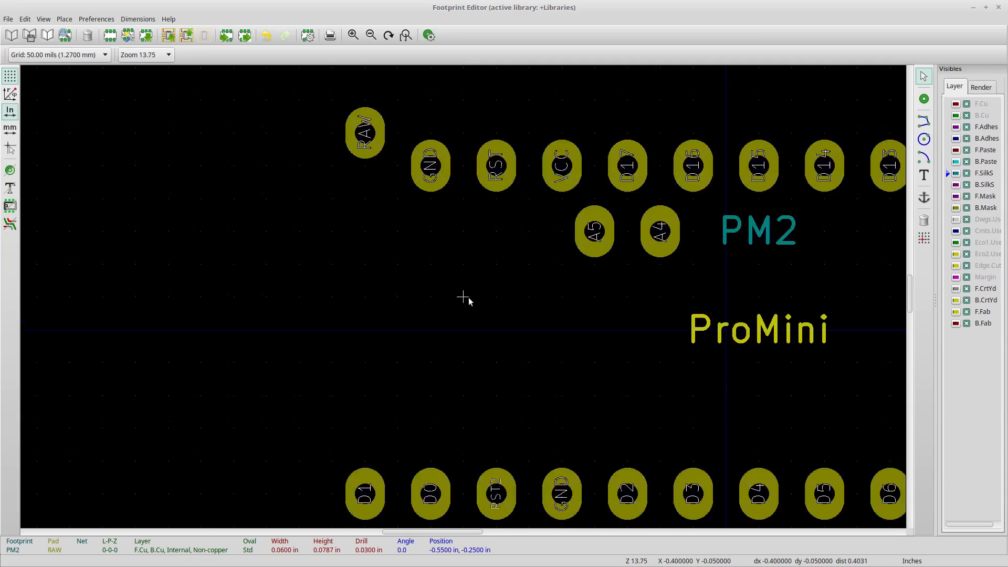
pyautogui.scroll(1, 464, 297)
pyautogui.scroll(-1, 464, 297)
pyautogui.scroll(-1, 652, 317)
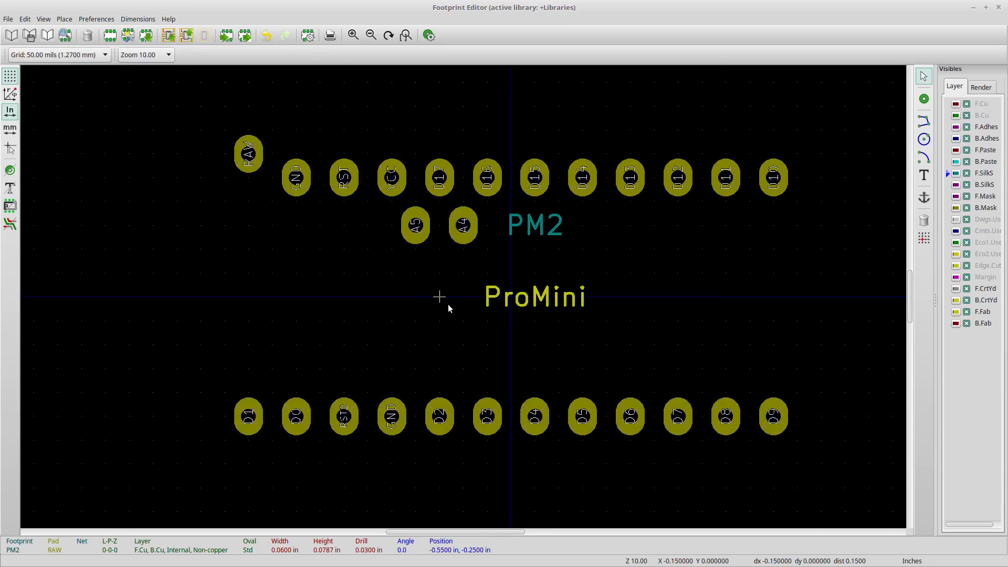
pyautogui.hotkey('ctrl', 'z')
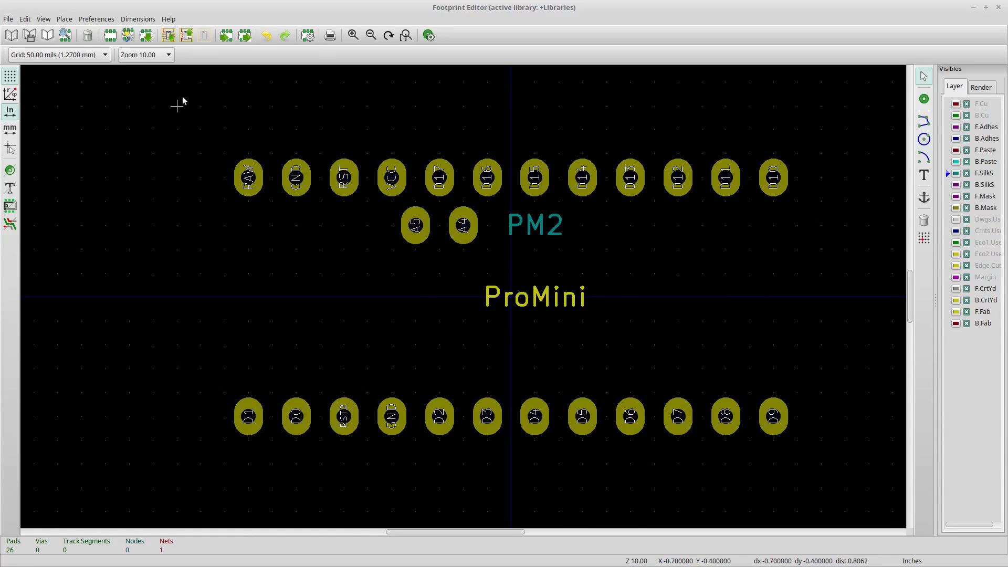
pyautogui.moveTo(177, 106); pyautogui.dragTo(811, 279)
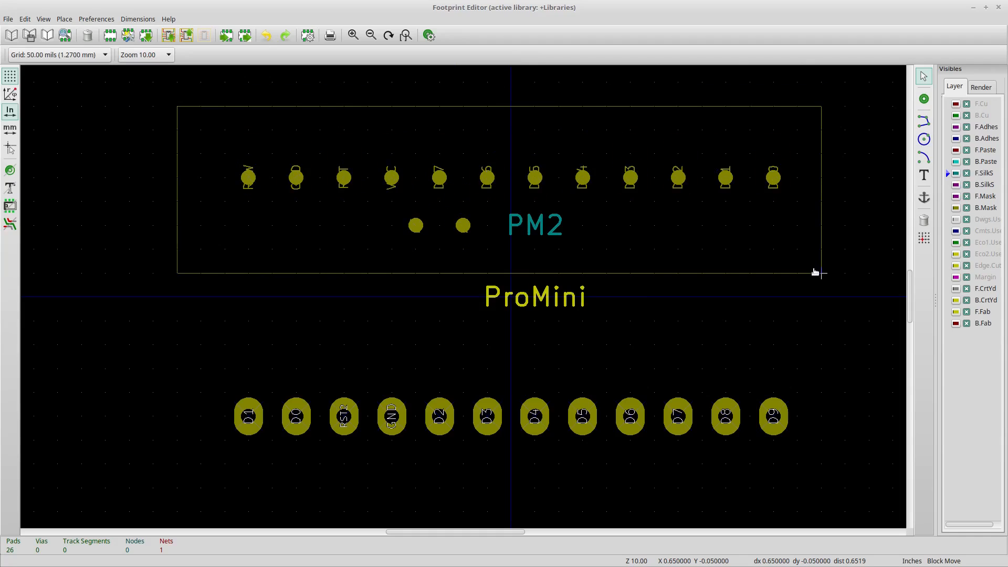
pyautogui.press('Escape')
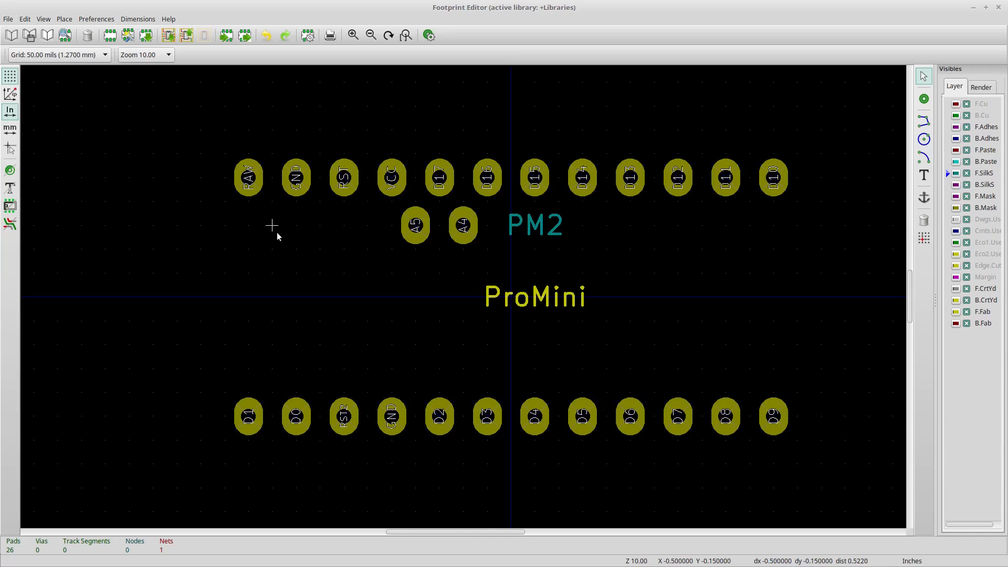
pyautogui.moveTo(200, 129)
pyautogui.mouseDown()
pyautogui.moveTo(869, 270)
pyautogui.moveTo(823, 265)
pyautogui.moveTo(845, 249)
pyautogui.moveTo(845, 274)
pyautogui.moveTo(825, 271)
pyautogui.mouseUp()
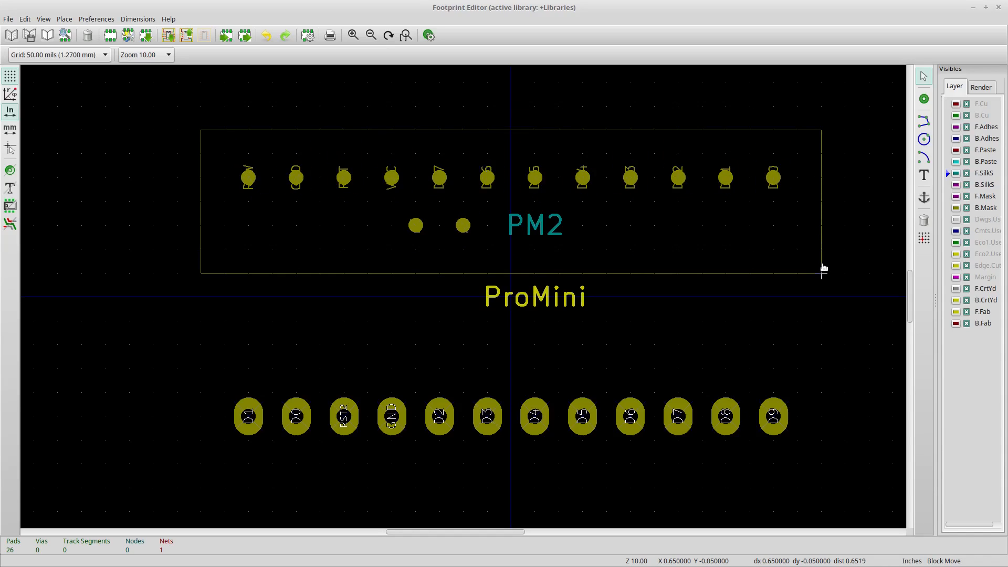
pyautogui.click(822, 250)
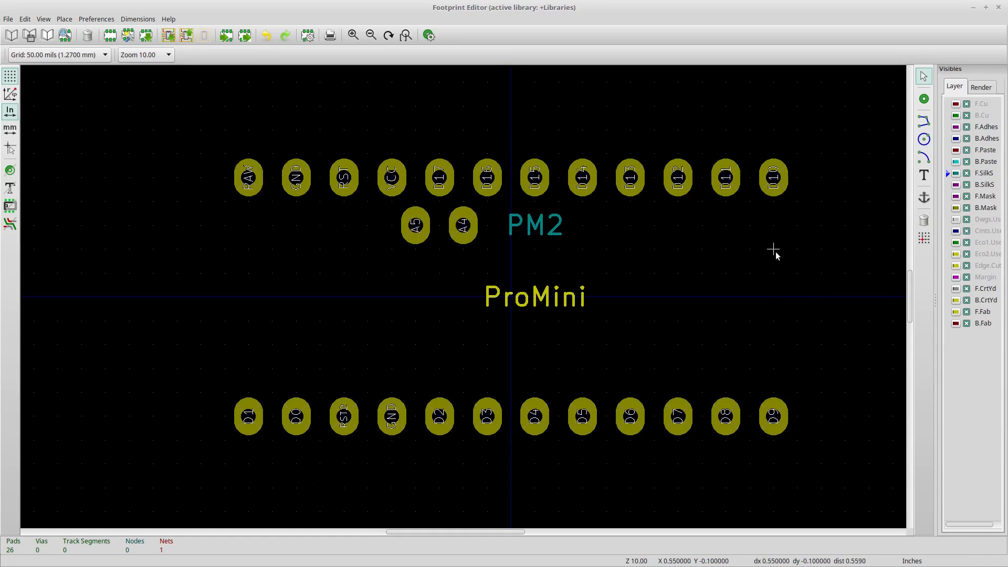
# Block-move the RAW to D10 pad row, pads A5 and A4, and the PM2 reference text up by one 50 mil grid step.
pyautogui.moveTo(773, 250); pyautogui.dragTo(251, 179)
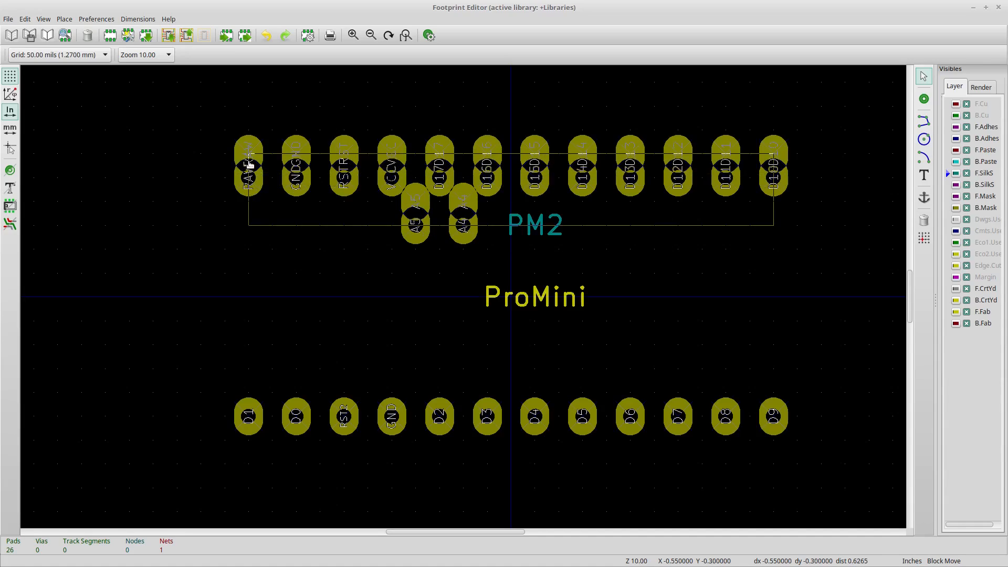
pyautogui.click(249, 164)
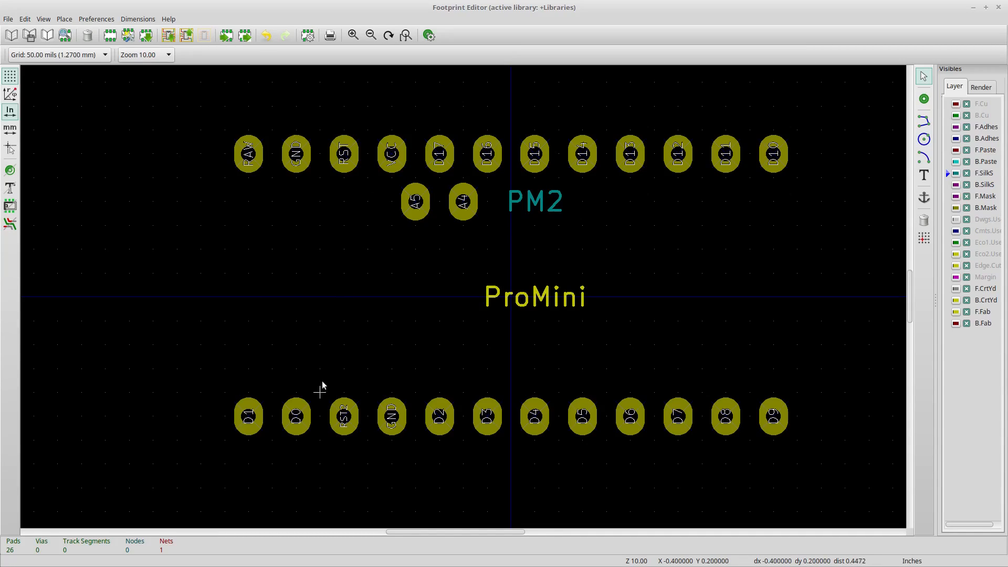
pyautogui.scroll(-1, 322, 387)
pyautogui.scroll(1, 477, 285)
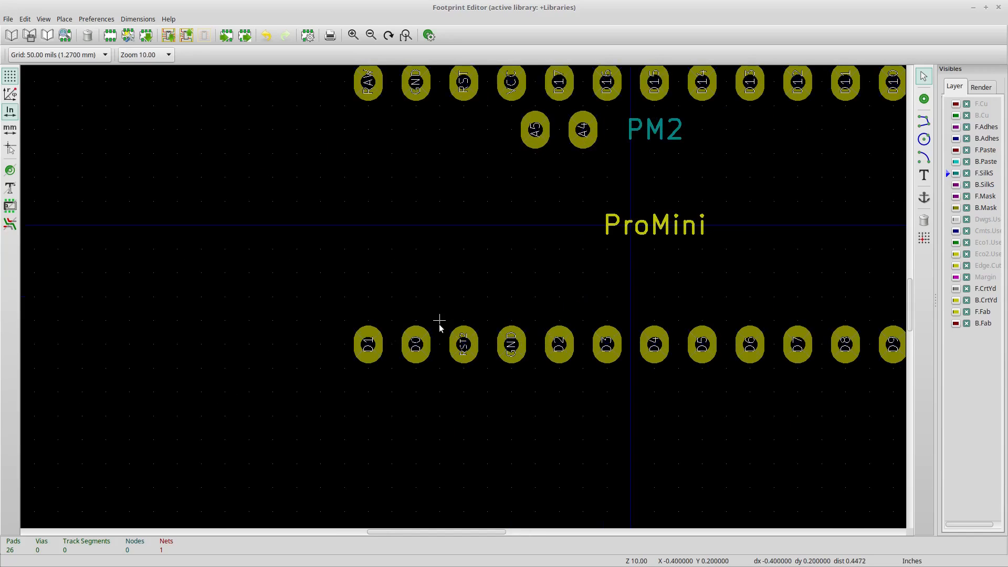
pyautogui.scroll(-1, 440, 323)
pyautogui.moveTo(376, 280); pyautogui.dragTo(805, 318)
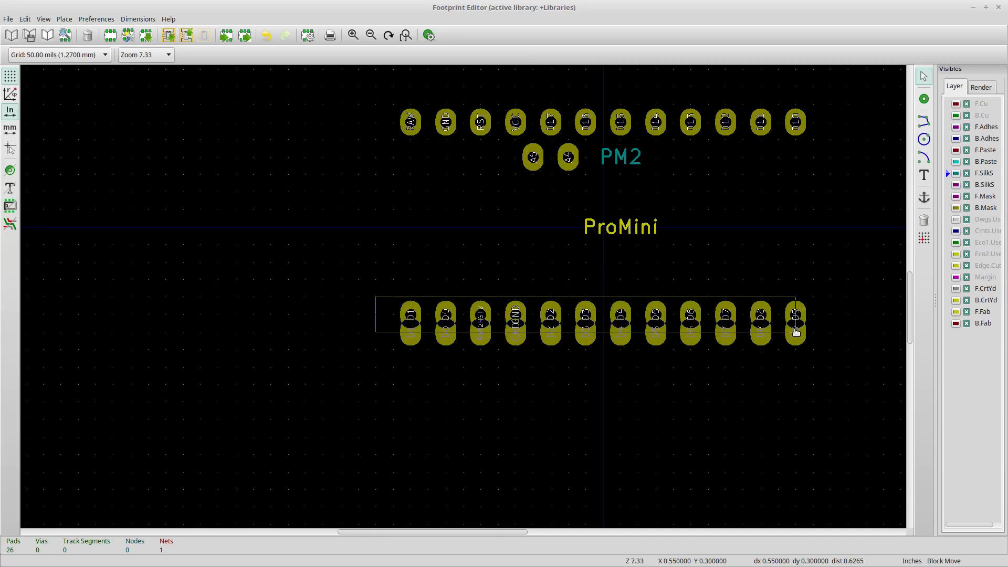
pyautogui.press('Escape')
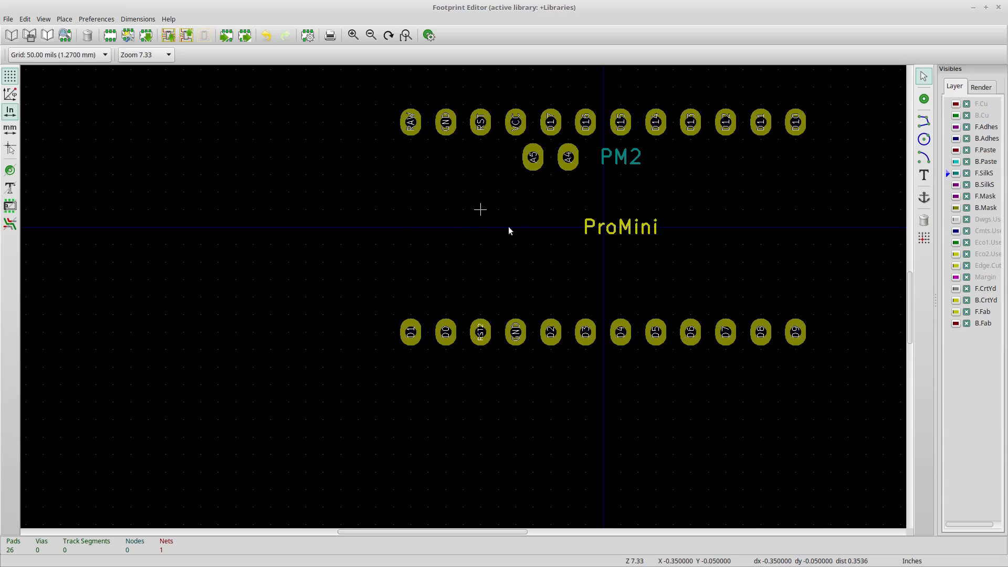
pyautogui.scroll(-1, 508, 227)
pyautogui.scroll(1, 416, 309)
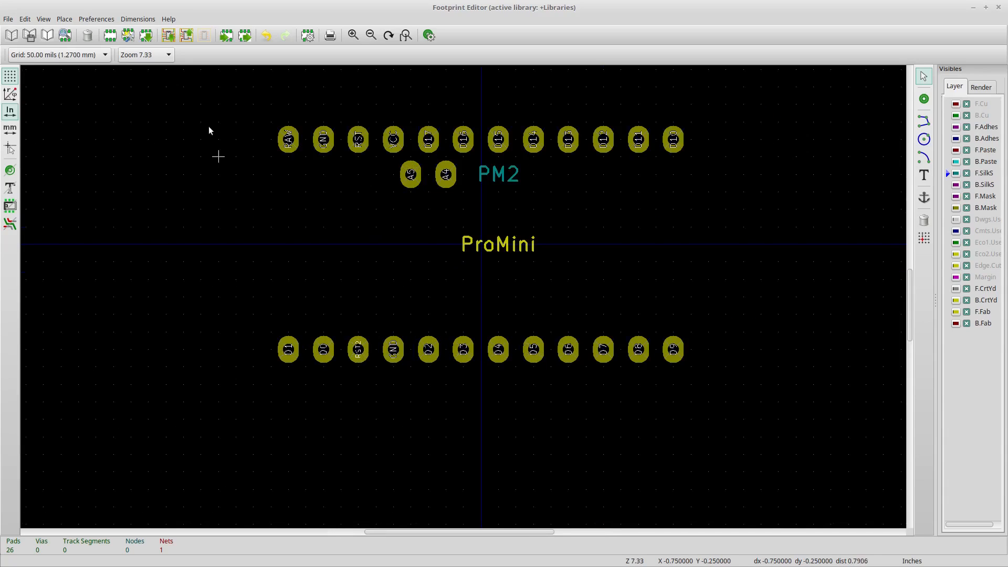
# Set +Libraries as the active footprint library.
pyautogui.click(12, 37)
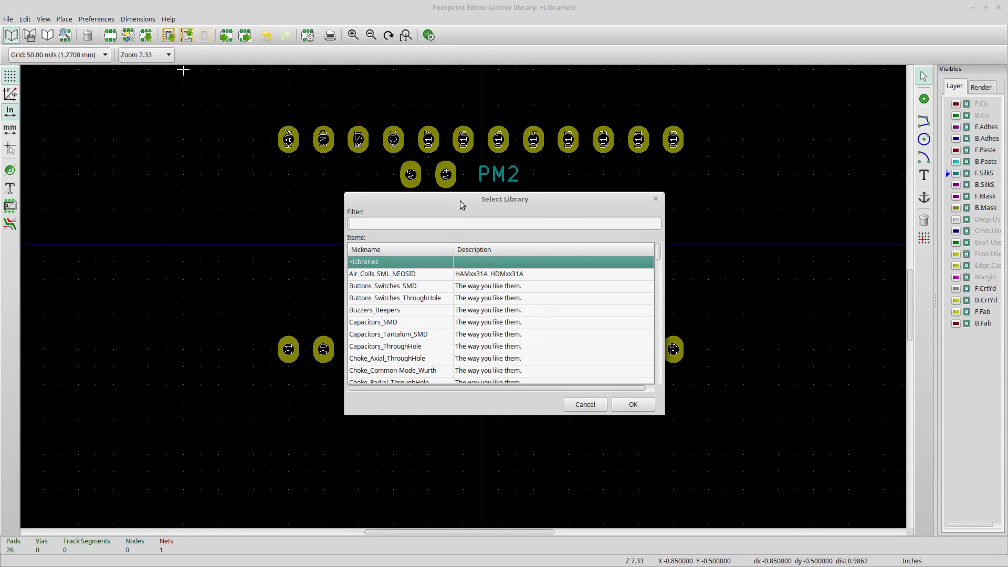
pyautogui.moveTo(460, 200); pyautogui.dragTo(432, 109)
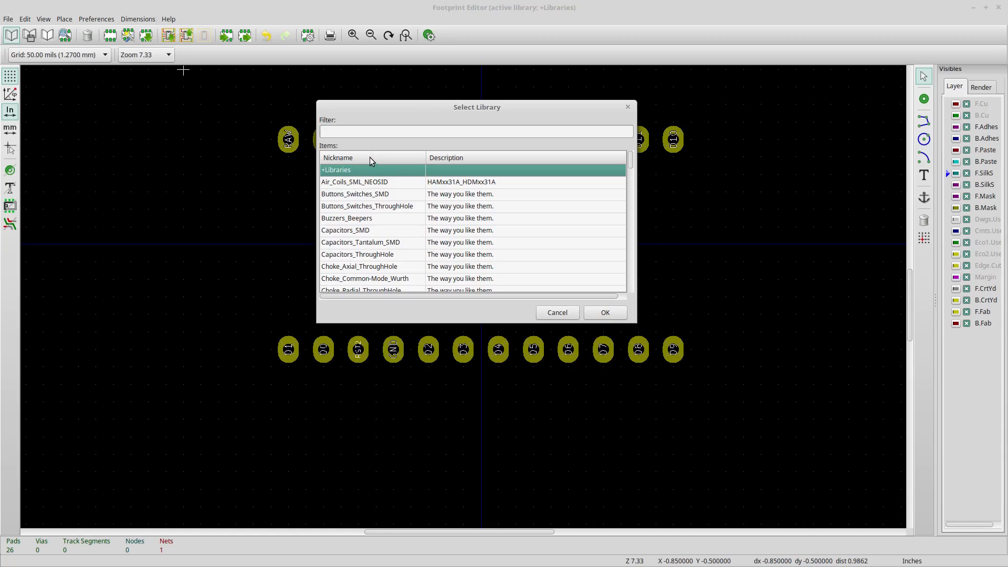
pyautogui.moveTo(427, 107); pyautogui.dragTo(421, 121)
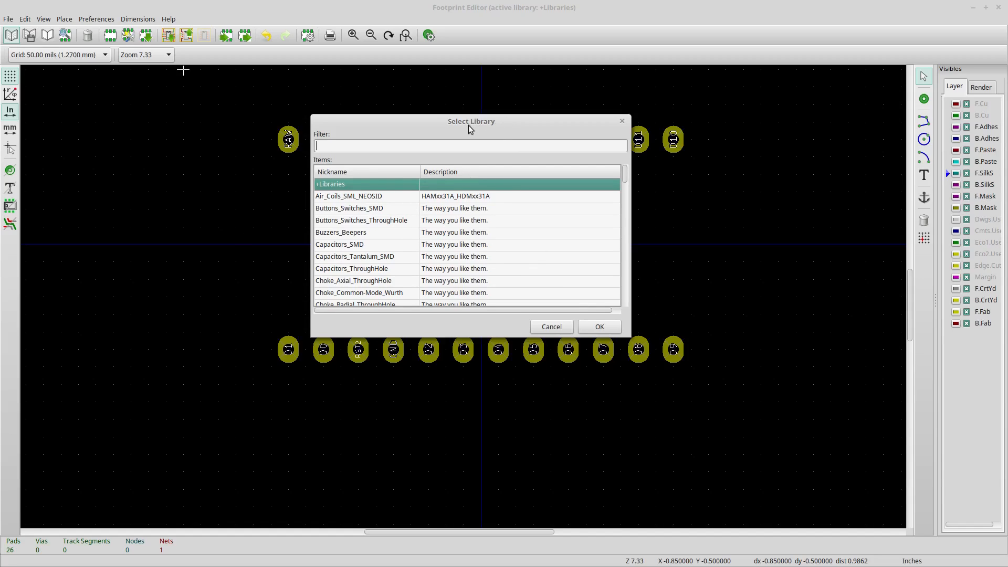
pyautogui.moveTo(469, 125); pyautogui.dragTo(475, 105)
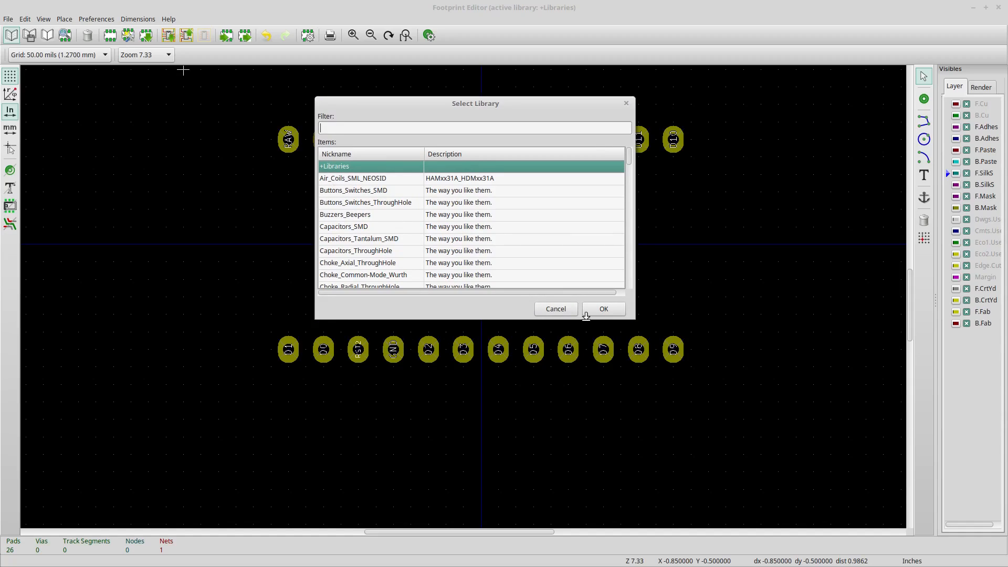
pyautogui.click(604, 310)
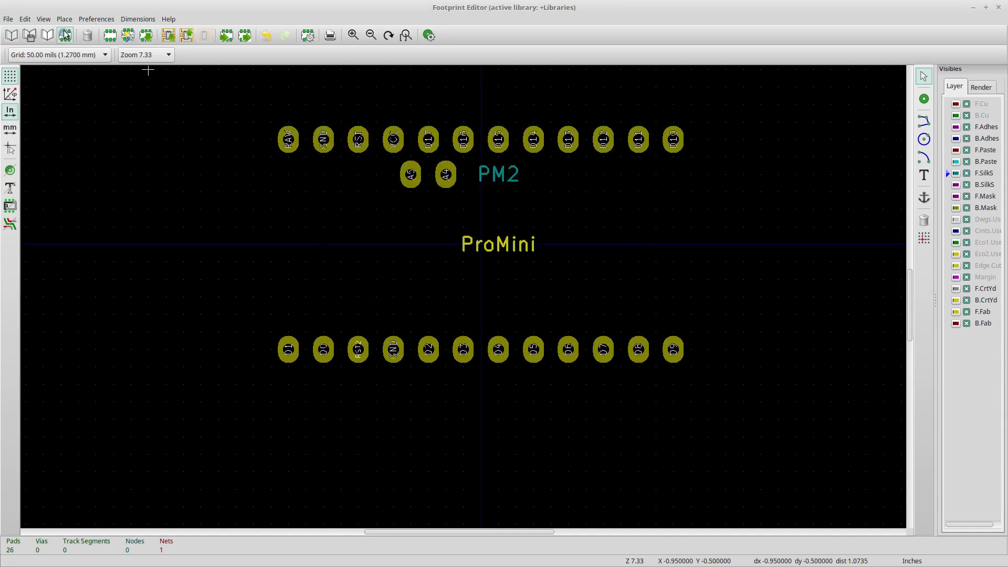
# Save the edited footprint as Pro_Mini_Socket in the active library and close the Footprint Editor.
pyautogui.click(30, 35)
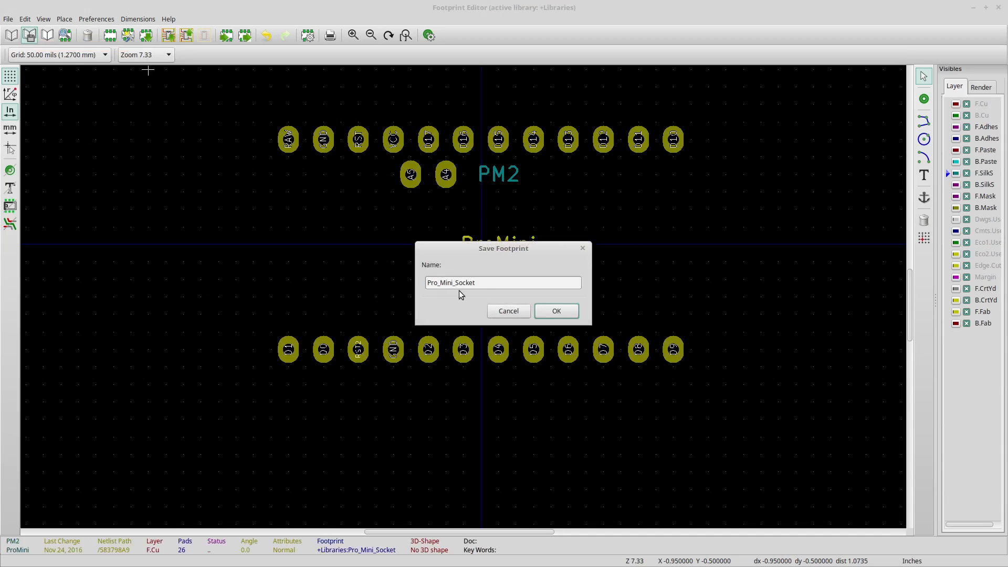
pyautogui.click(546, 312)
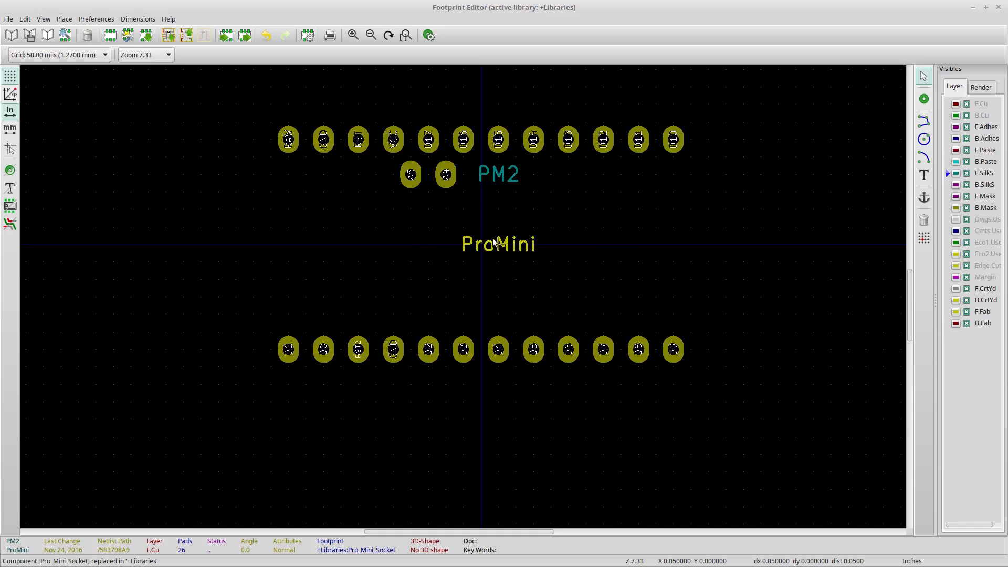
pyautogui.click(999, 8)
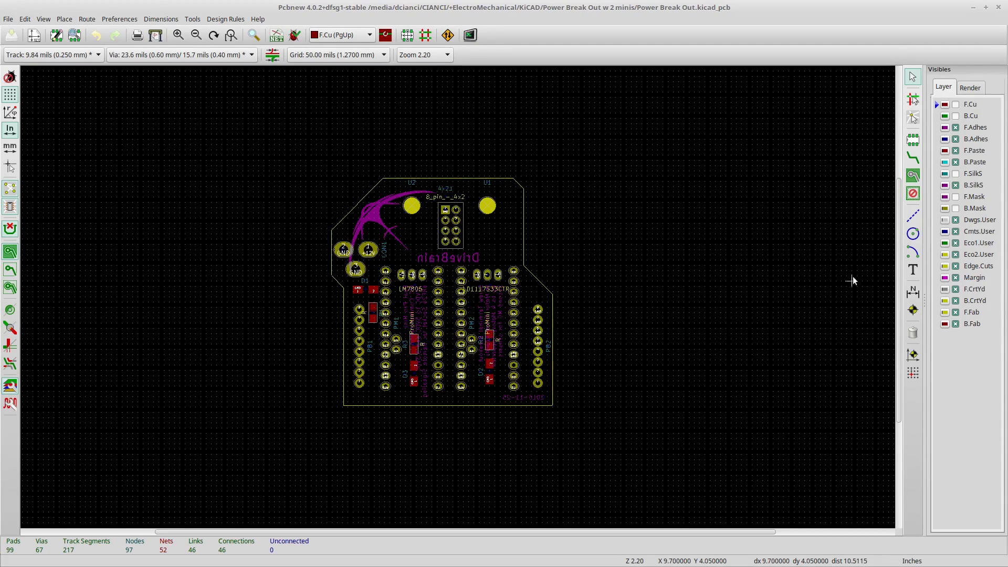
# Start adding a footprint to the board and select Pro_Mini_Socket from +Libraries in the Library Browser.
pyautogui.click(913, 139)
pyautogui.click(683, 176)
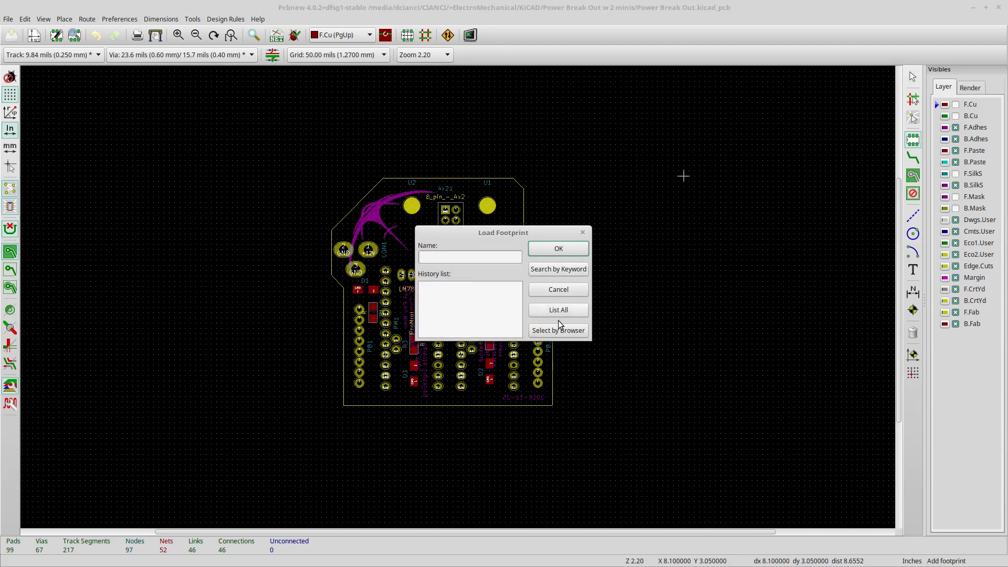
pyautogui.click(555, 330)
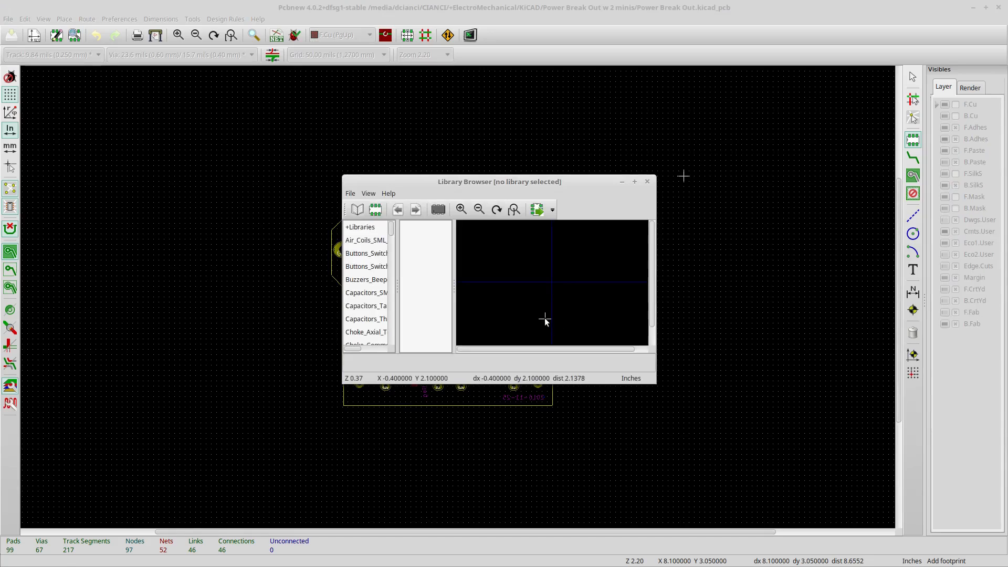
pyautogui.click(365, 226)
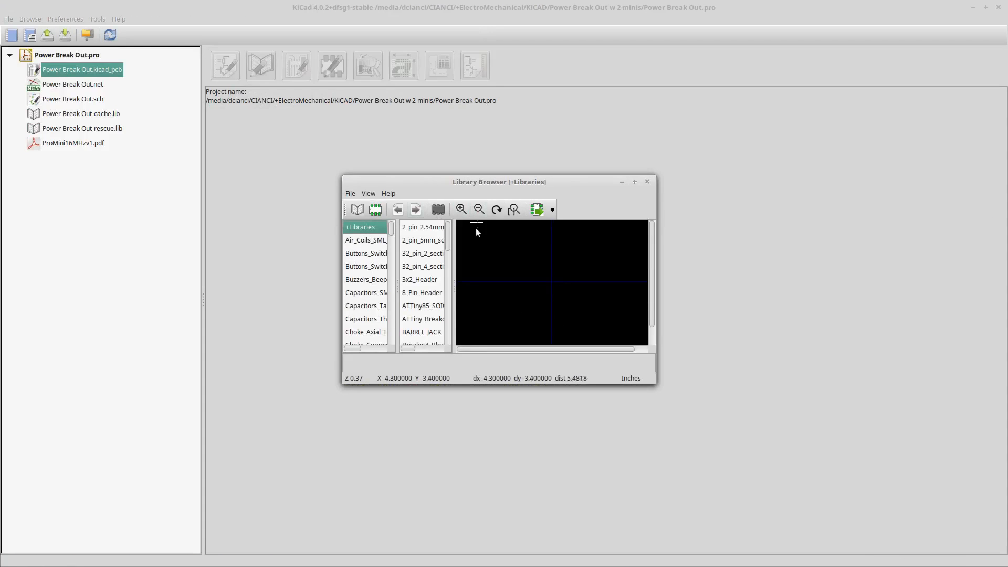
pyautogui.moveTo(455, 262); pyautogui.dragTo(489, 263)
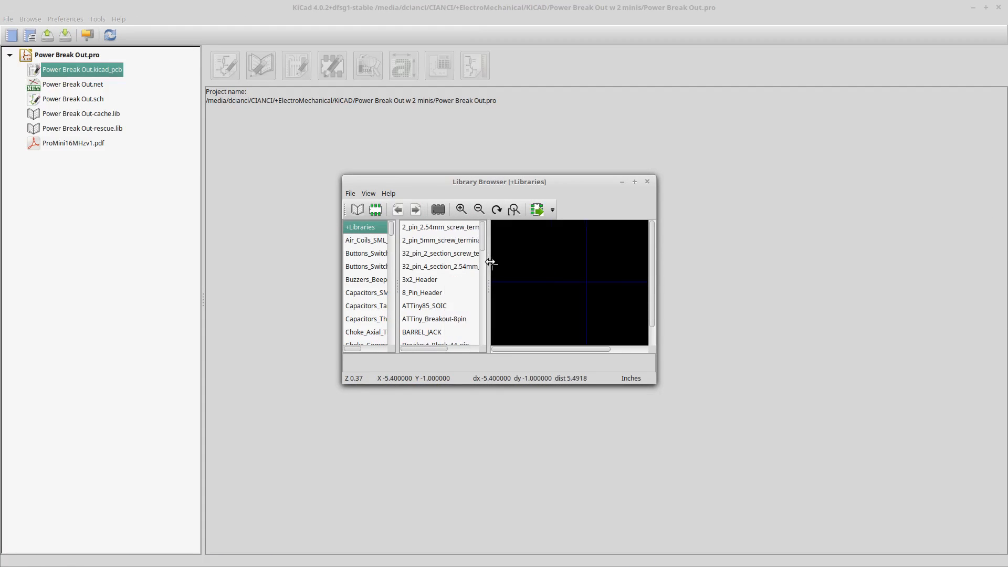
pyautogui.scroll(-2, 444, 268)
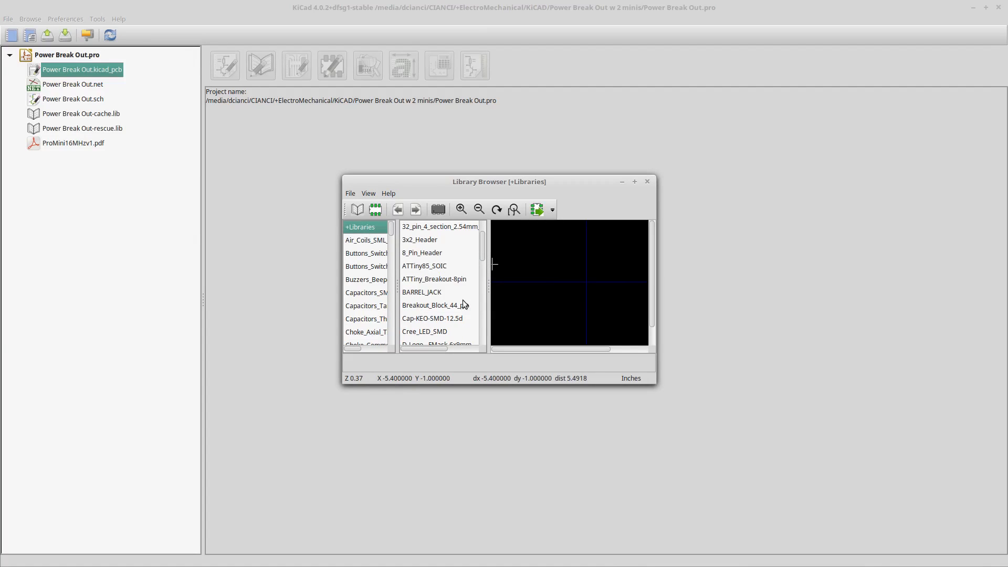
pyautogui.scroll(-5, 463, 300)
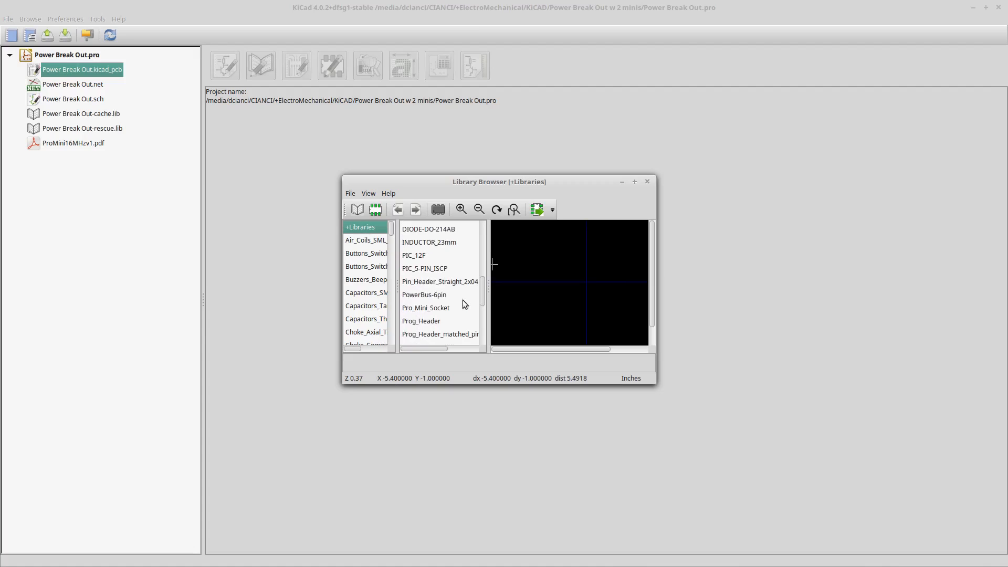
pyautogui.click(423, 307)
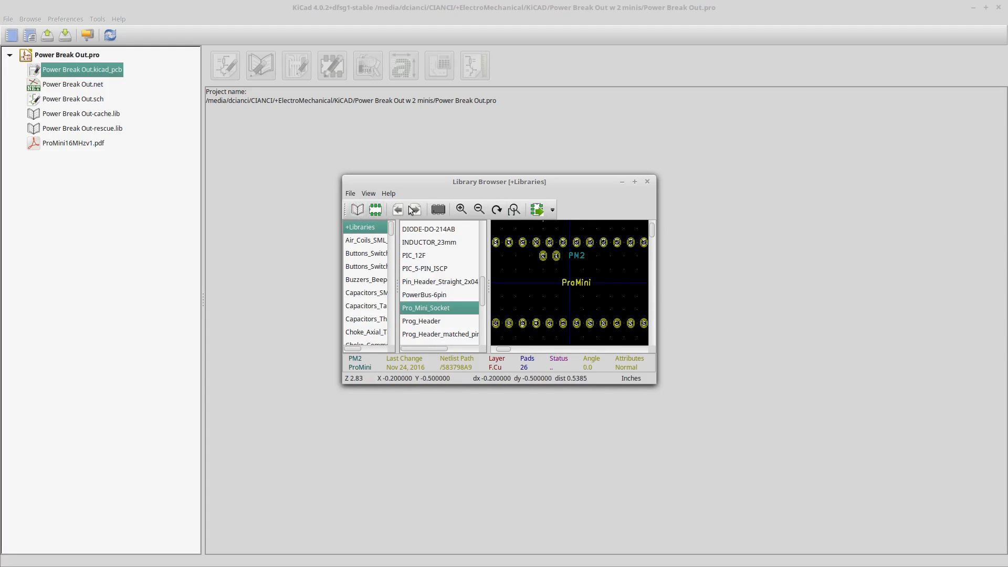
# Load the Pro_Mini_Socket footprint and place it in the empty area to the upper right of the board outline.
pyautogui.moveTo(478, 189); pyautogui.dragTo(439, 176)
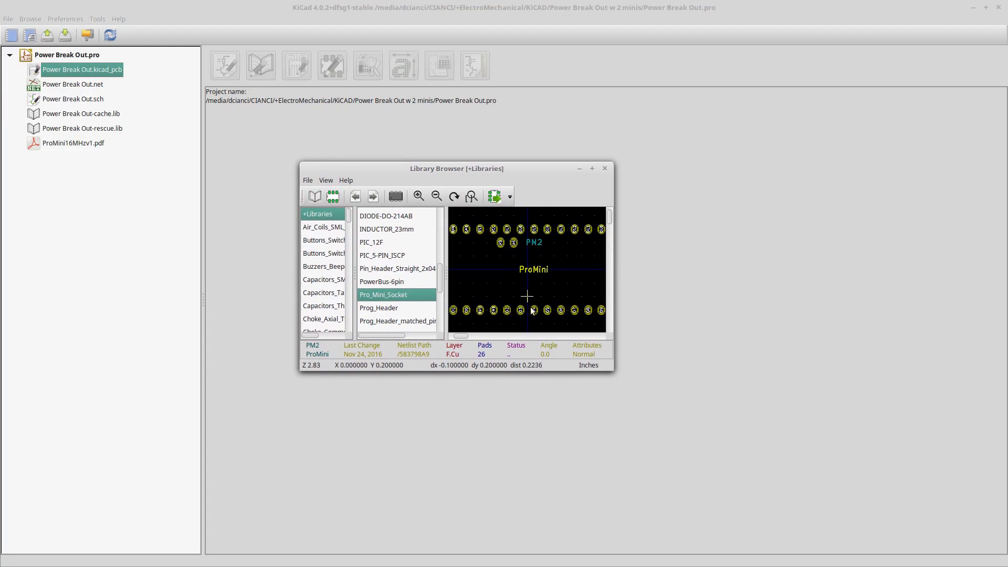
pyautogui.doubleClick(374, 297)
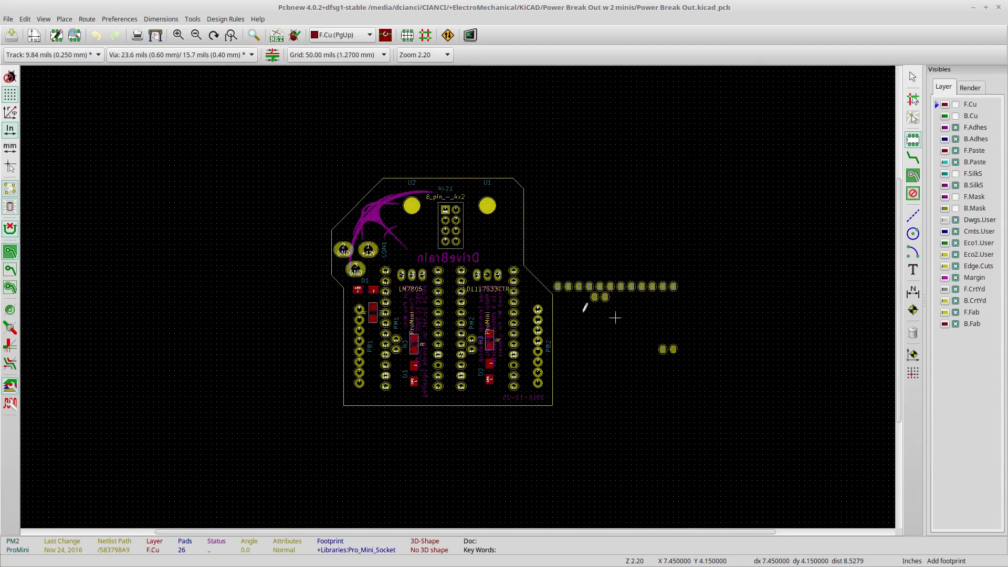
pyautogui.click(683, 197)
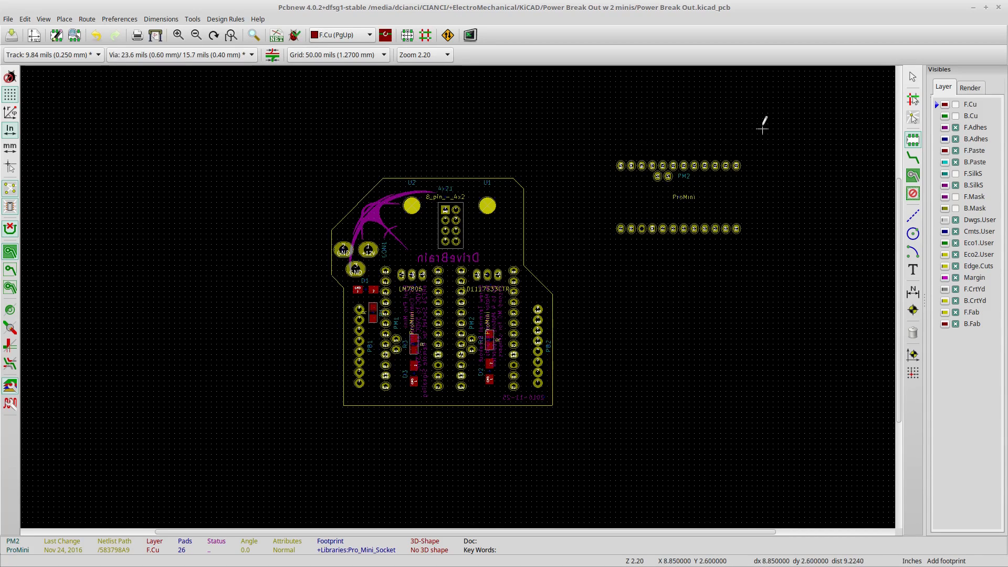
pyautogui.press('Escape')
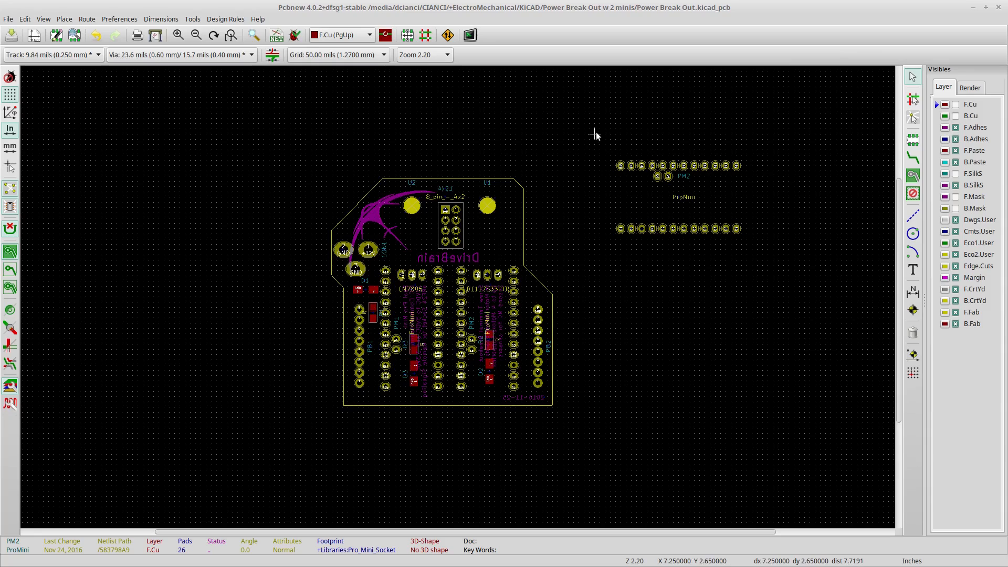
pyautogui.moveTo(595, 132); pyautogui.dragTo(594, 127)
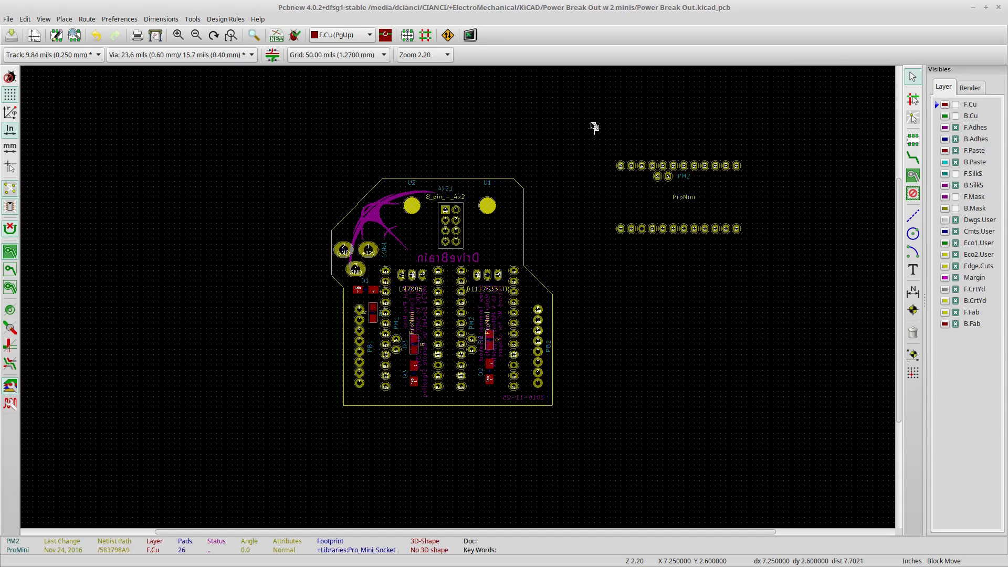
# Delete the loose ProMini footprint placed outside the board outline.
pyautogui.rightClick(656, 165)
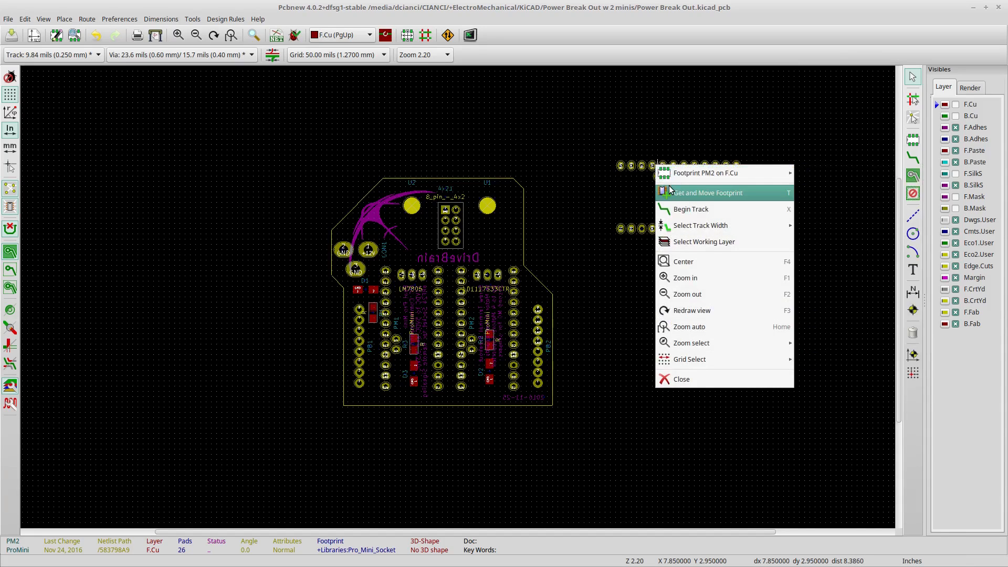
pyautogui.moveTo(770, 167)
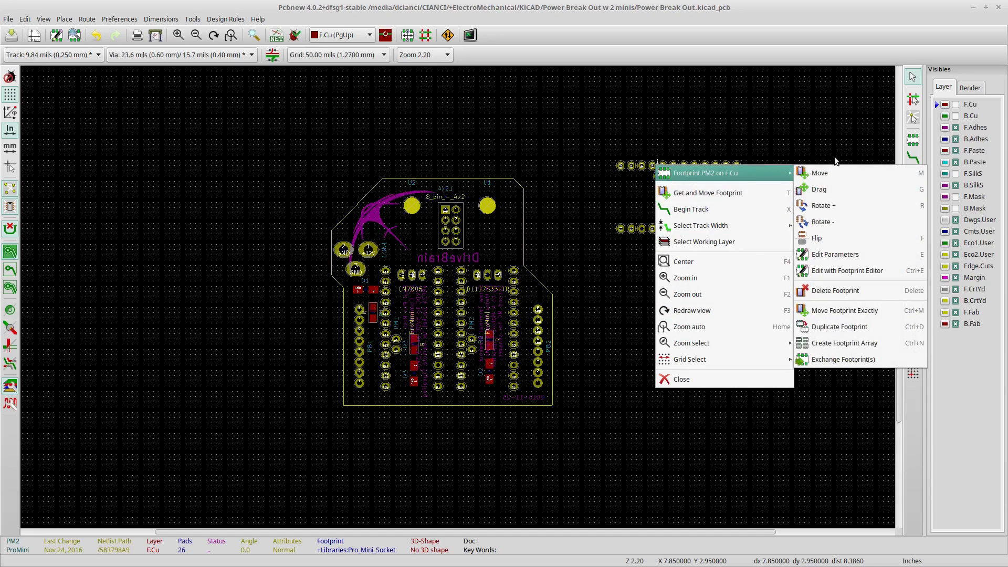
pyautogui.click(821, 292)
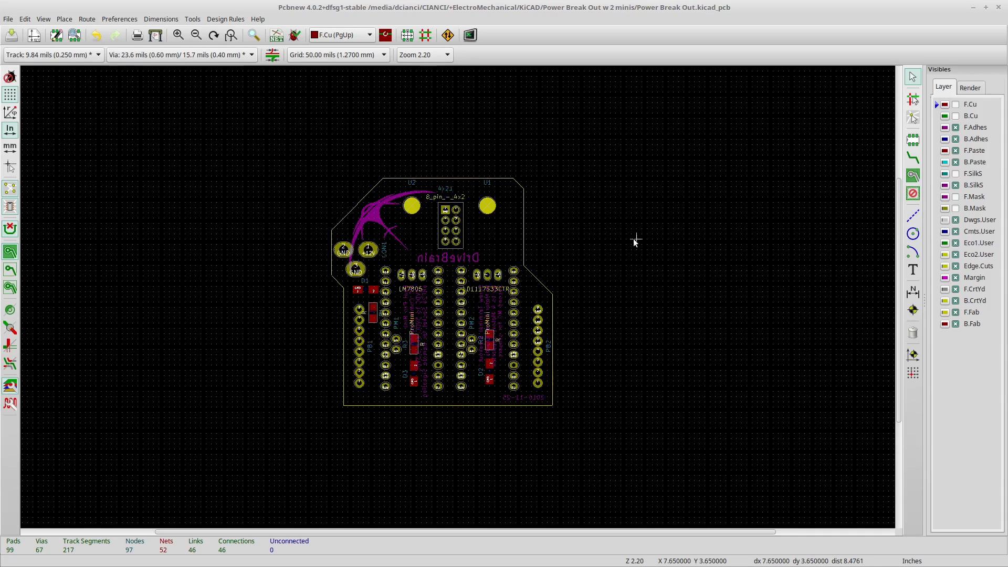
# Undo the footprint deletion and delete the loose ProMini footprint outside the board again.
pyautogui.hotkey('ctrl', 'z')
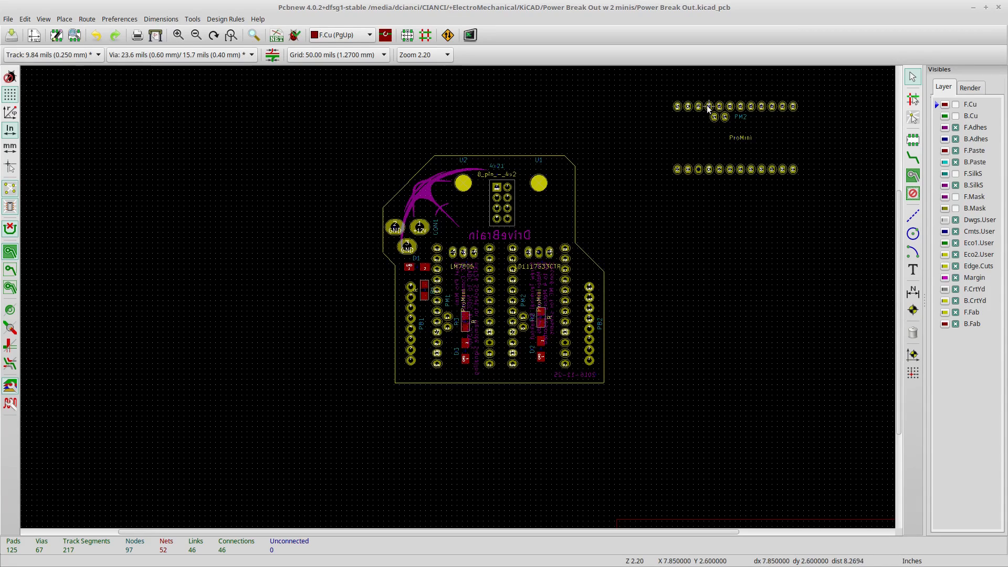
pyautogui.click(707, 105)
pyautogui.press('Delete')
pyautogui.click(717, 104)
pyautogui.press('Delete')
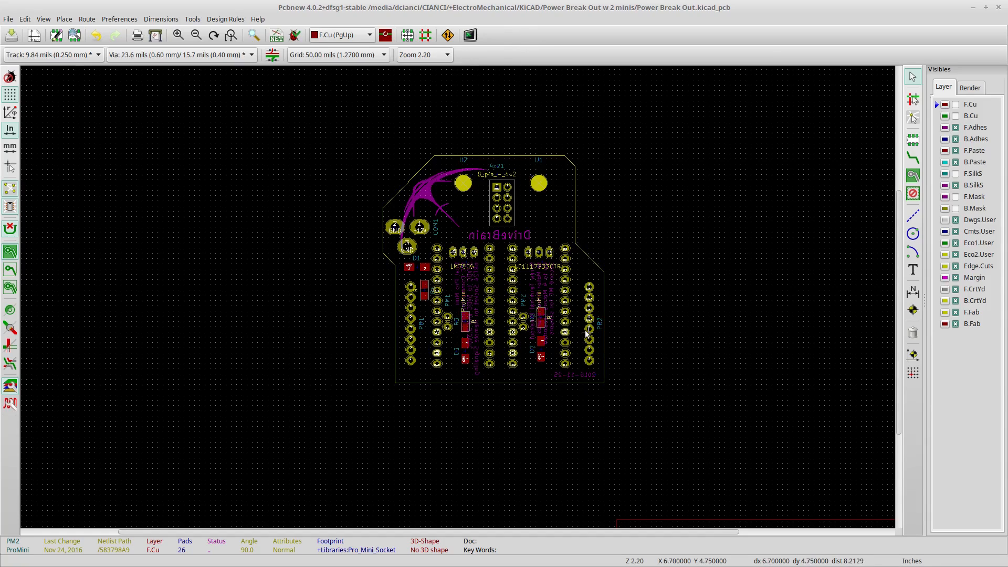
# Update footprint PM2 from its properties using Change Footprint(s), with +Libraries:Pro_Mini_Socket as the new footprint for PM2 only.
pyautogui.rightClick(565, 250)
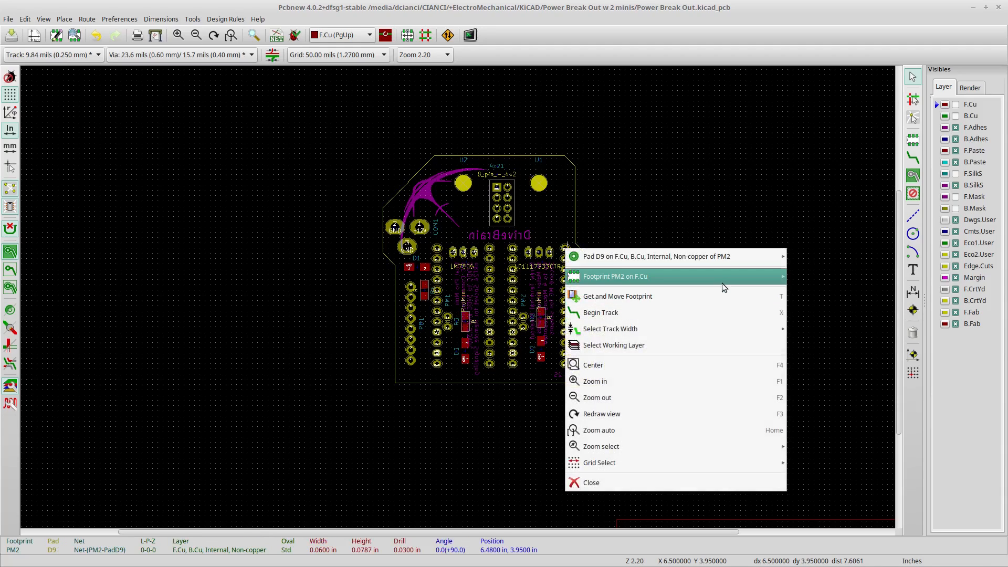
pyautogui.moveTo(737, 277)
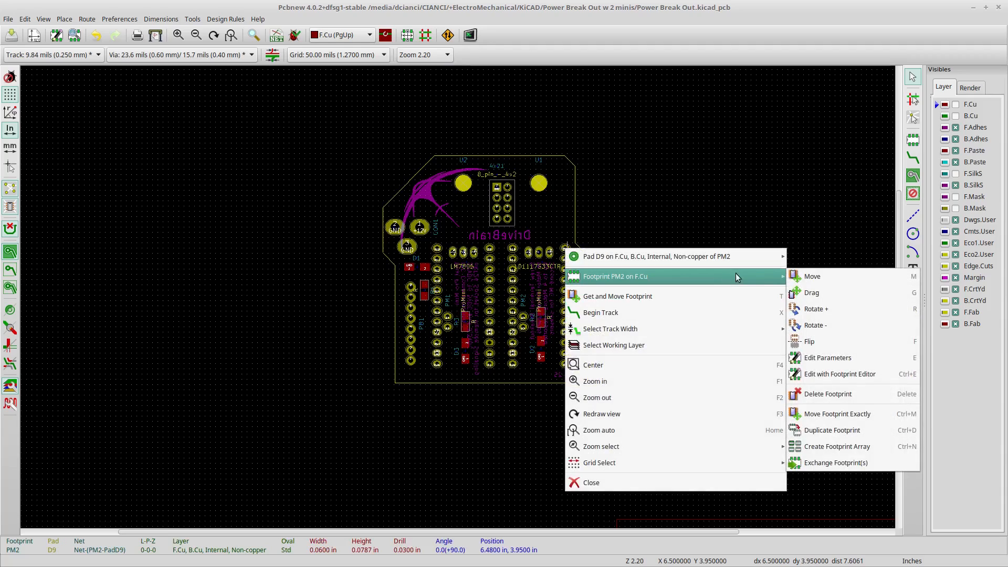
pyautogui.click(827, 358)
pyautogui.moveTo(569, 113); pyautogui.dragTo(813, 108)
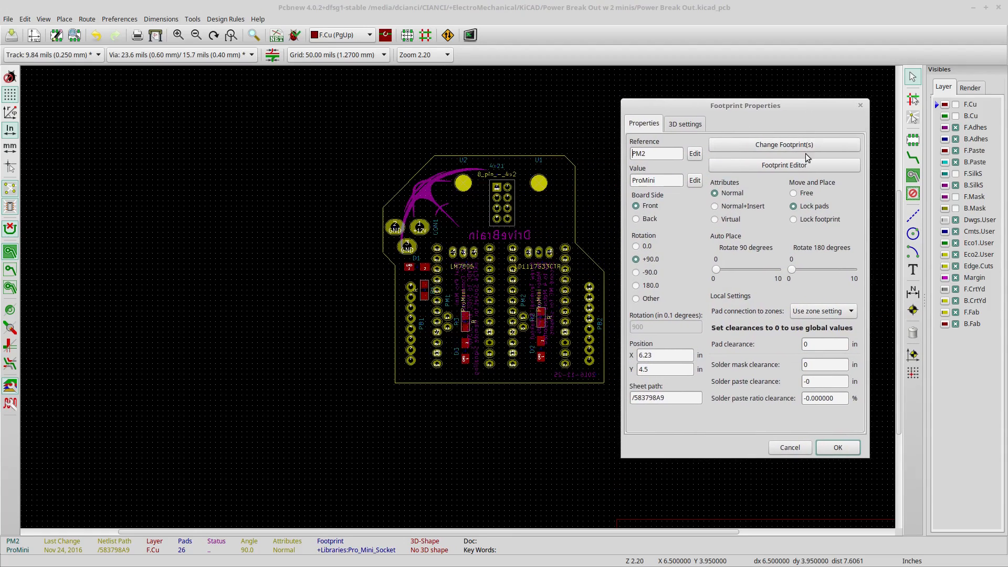
pyautogui.click(754, 145)
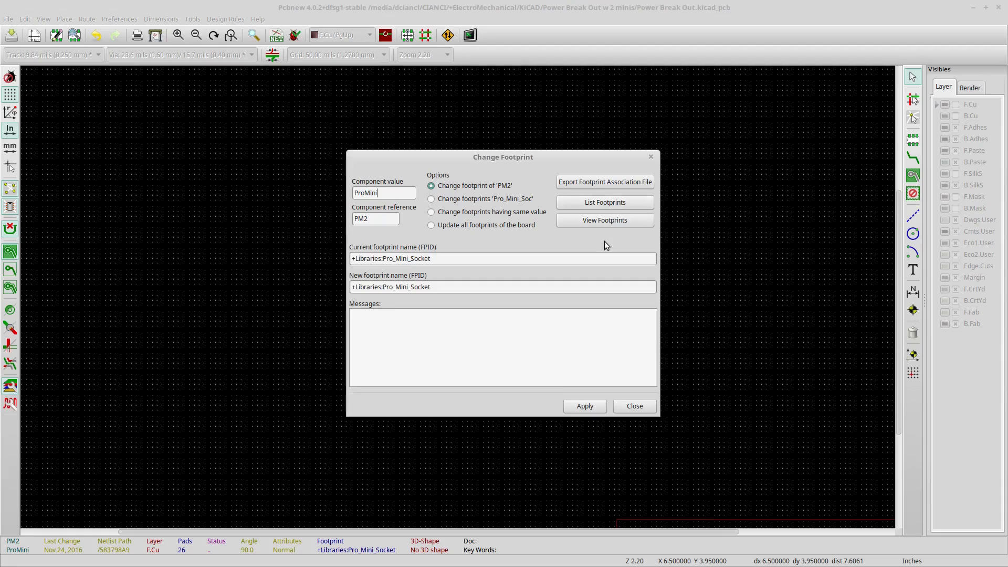
pyautogui.click(582, 407)
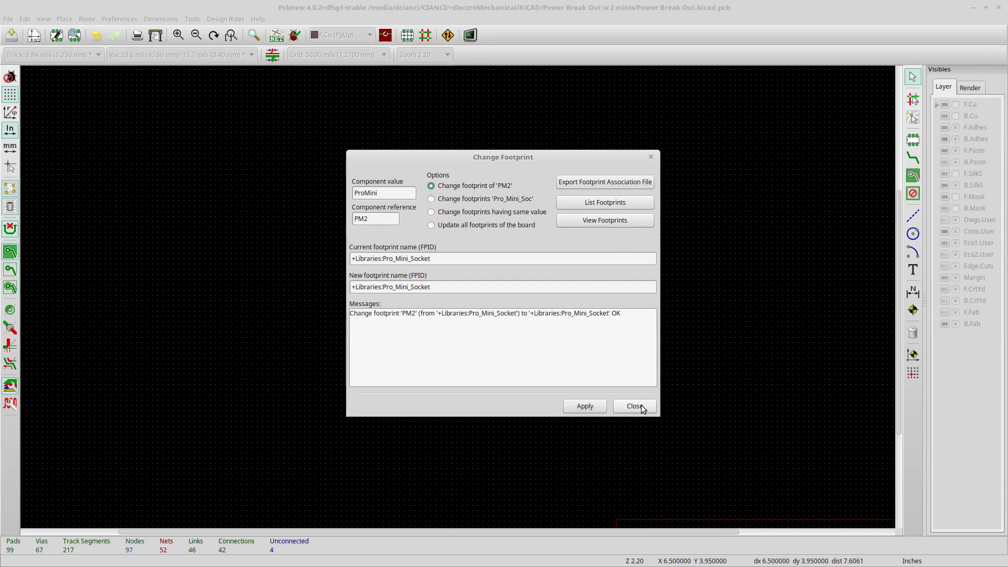
pyautogui.click(634, 406)
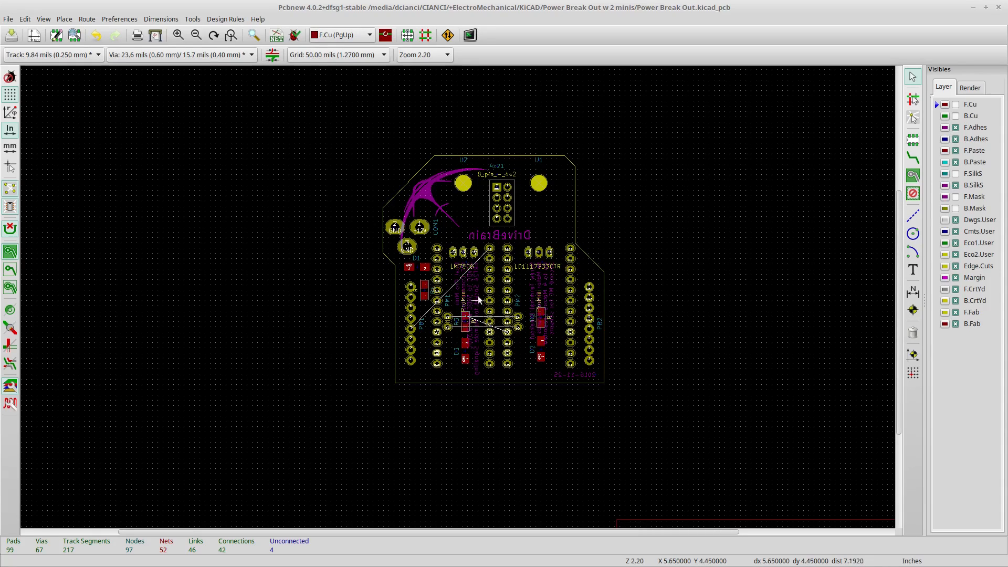
# Update footprint PM1 in the same way, replacing it with the edited +Libraries:Pro_Mini_Socket for PM1 only.
pyautogui.rightClick(488, 278)
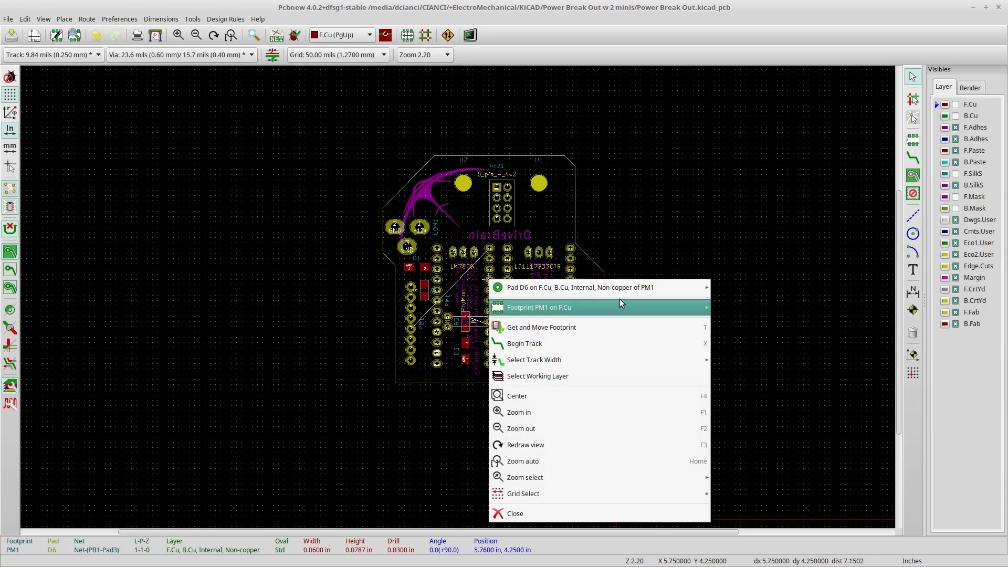
pyautogui.moveTo(620, 307)
pyautogui.click(734, 392)
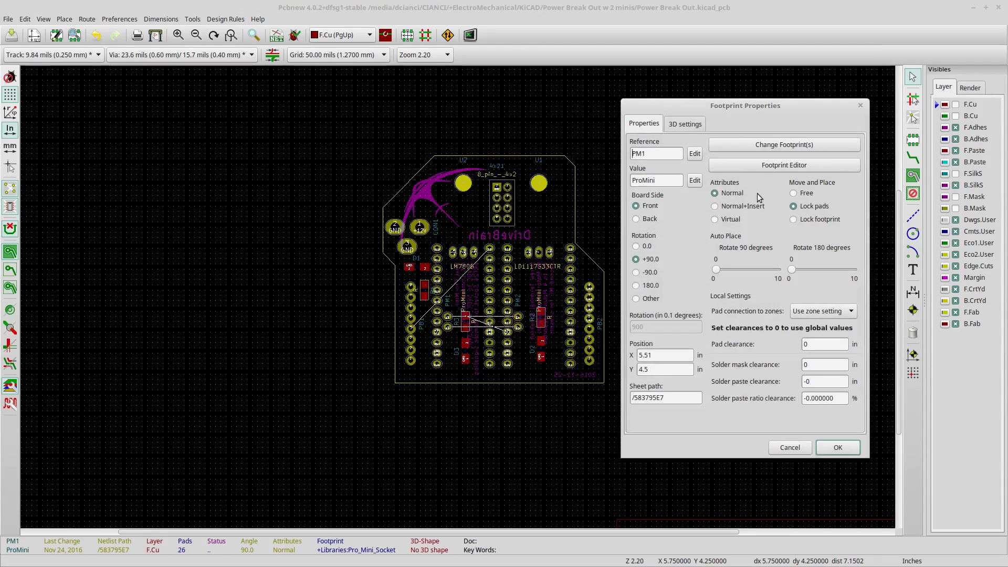
pyautogui.click(759, 148)
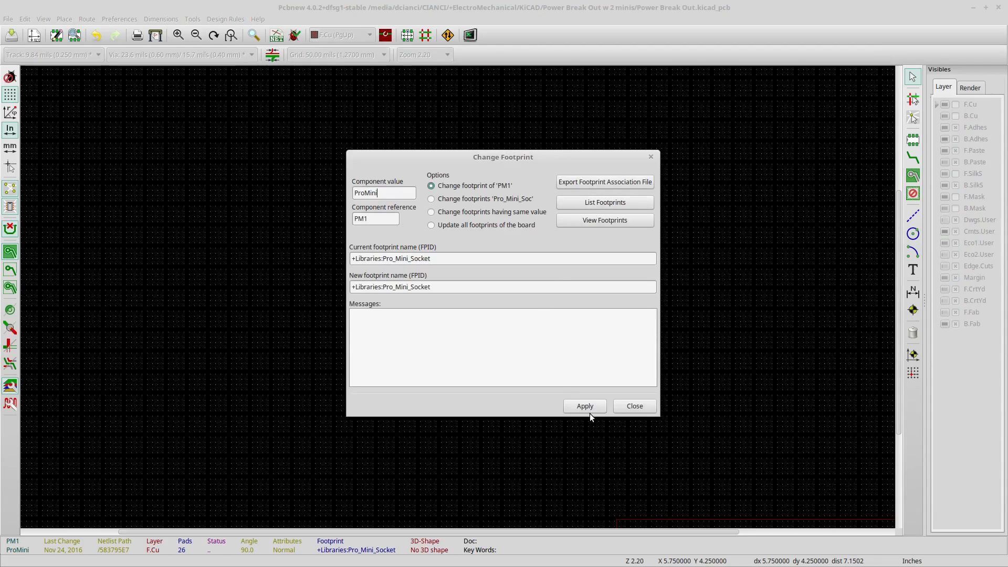
pyautogui.click(589, 412)
pyautogui.click(635, 407)
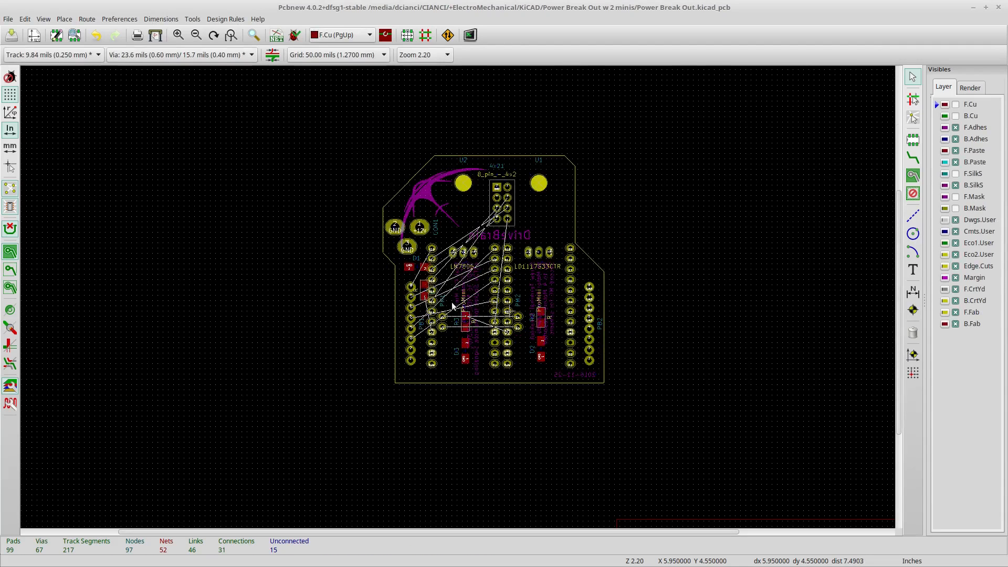
# Examine the unrouted connections around PM1 and PM2, showing the F.Cu and B.Cu layers and hiding F.Cu to leave only the back copper.
pyautogui.scroll(3, 453, 307)
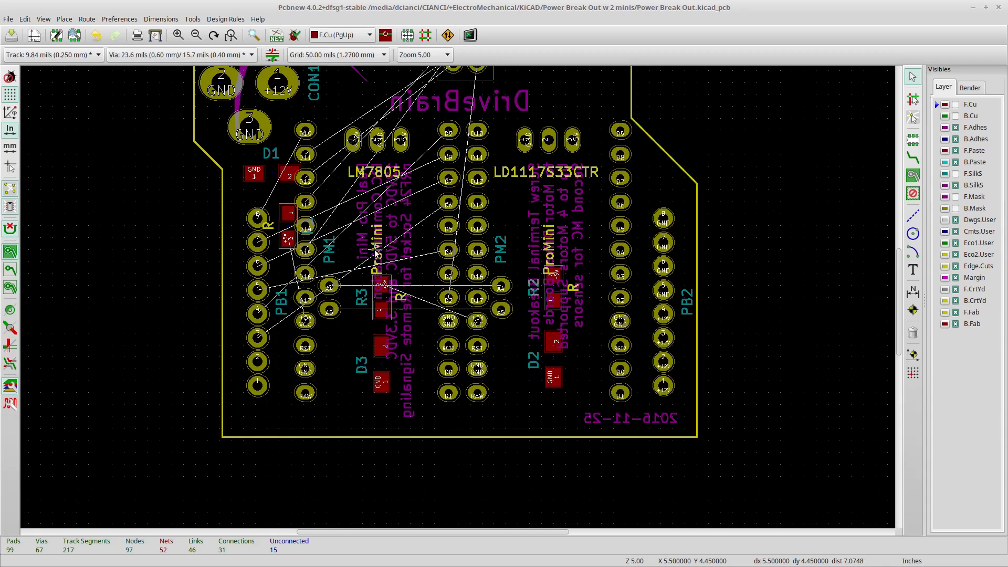
pyautogui.scroll(-1, 376, 253)
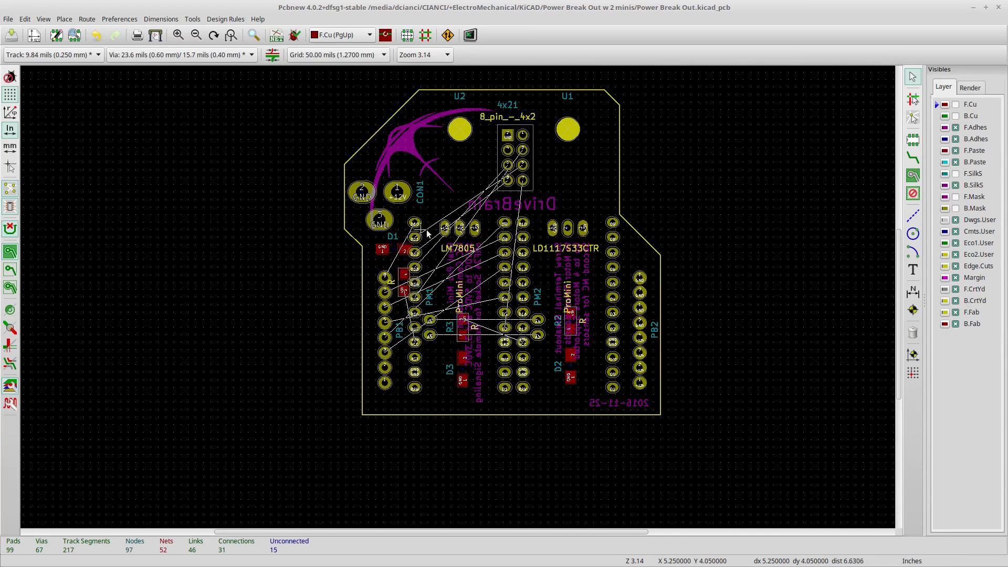
pyautogui.scroll(2, 458, 299)
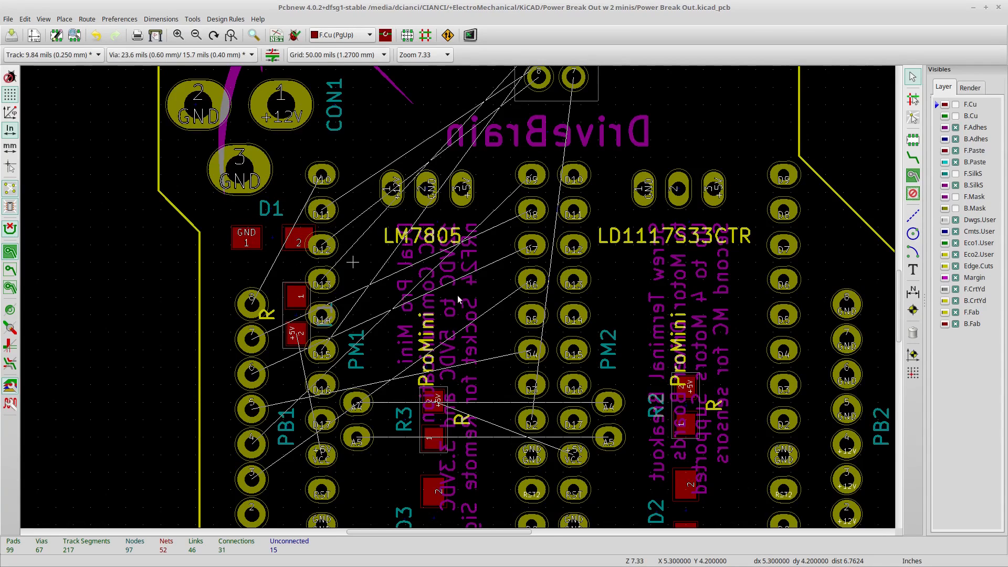
pyautogui.scroll(-1, 460, 300)
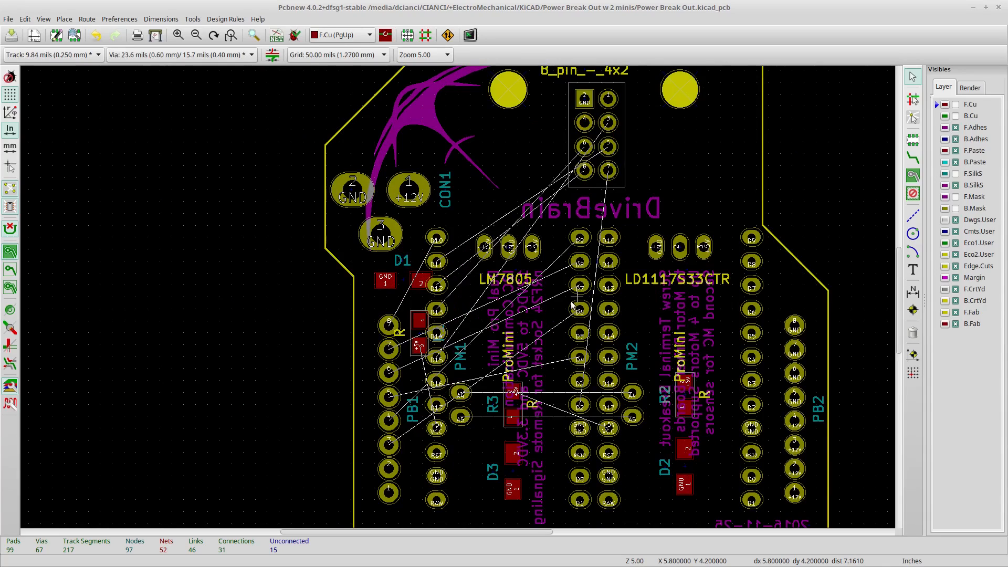
pyautogui.scroll(-1, 457, 297)
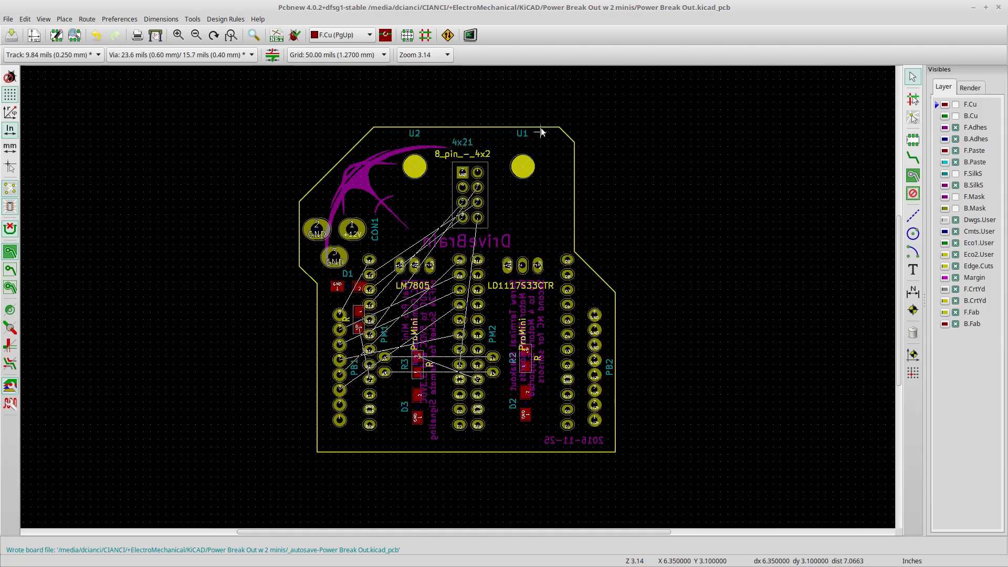
pyautogui.click(956, 104)
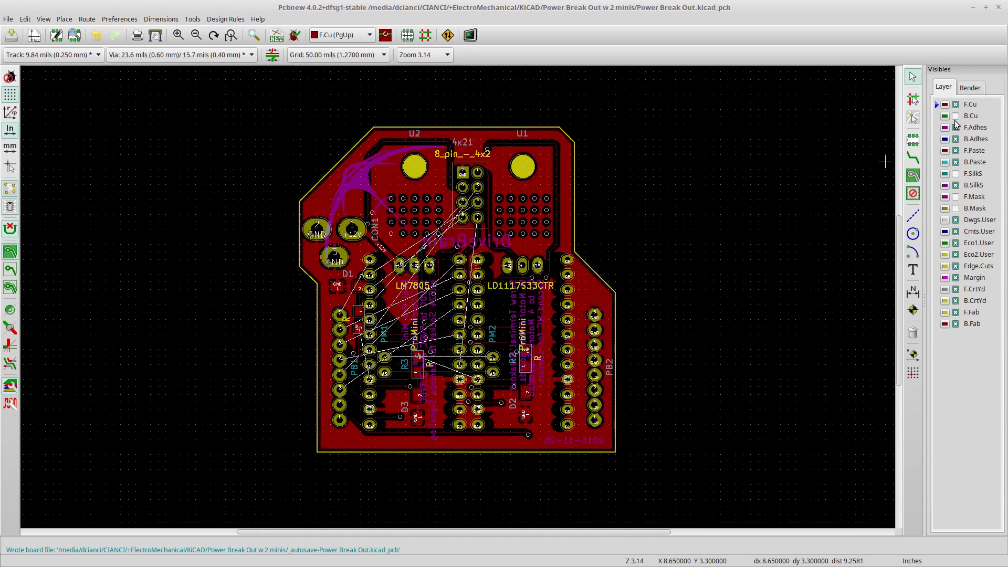
pyautogui.click(956, 115)
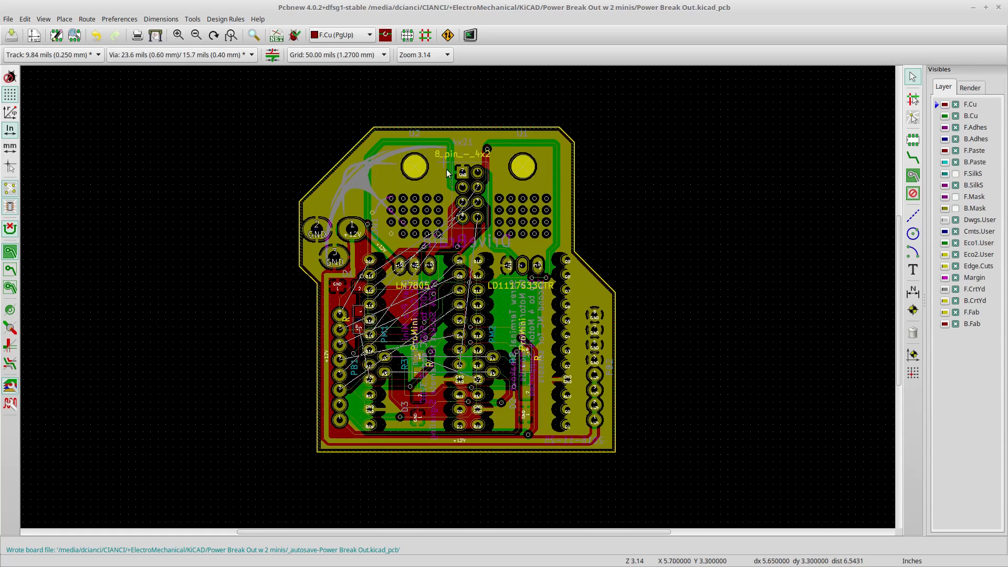
pyautogui.click(955, 104)
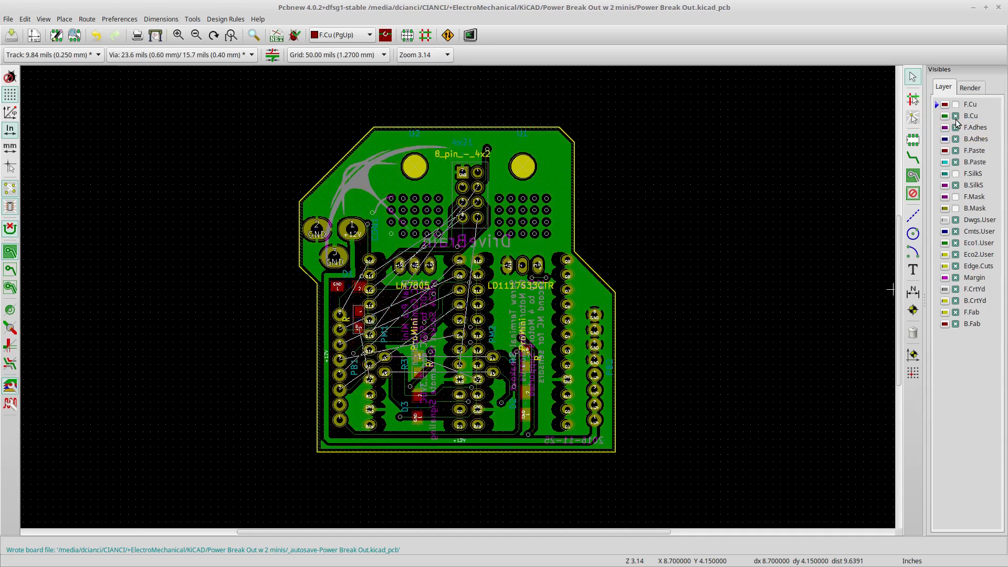
# Show all layers of the board again, including both copper layers and F.SilkS.
pyautogui.click(956, 116)
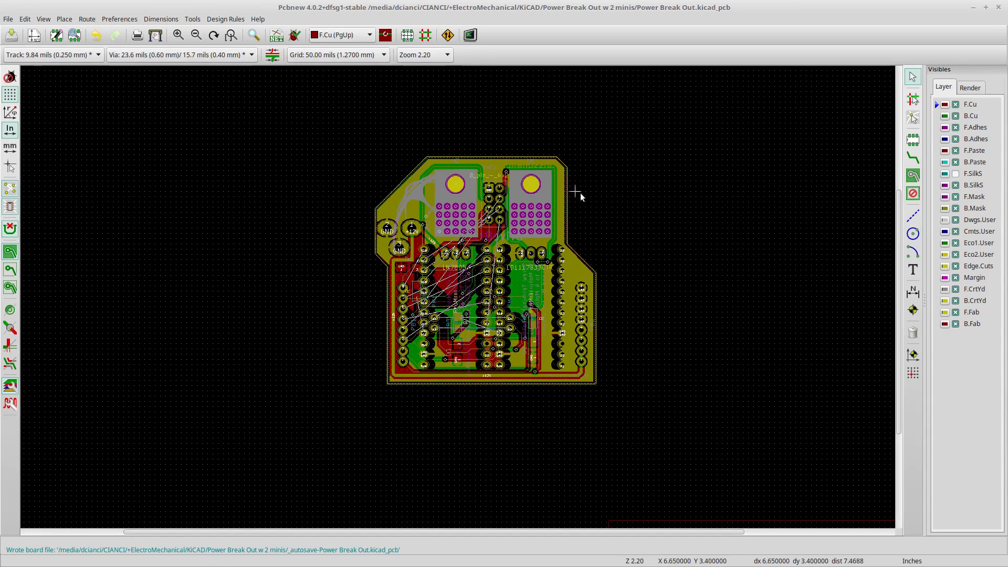
pyautogui.click(956, 173)
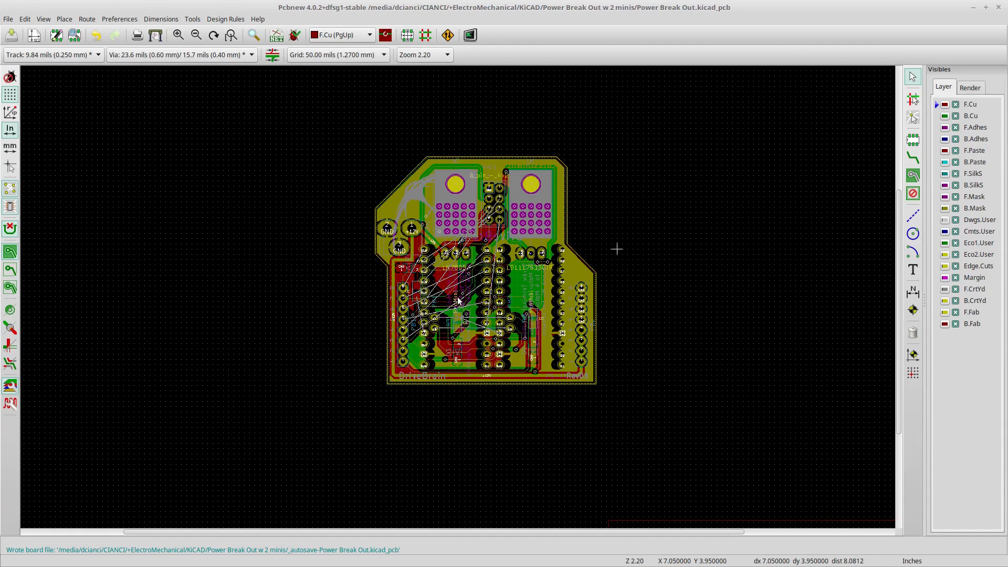
pyautogui.scroll(1, 615, 249)
pyautogui.scroll(1, 458, 297)
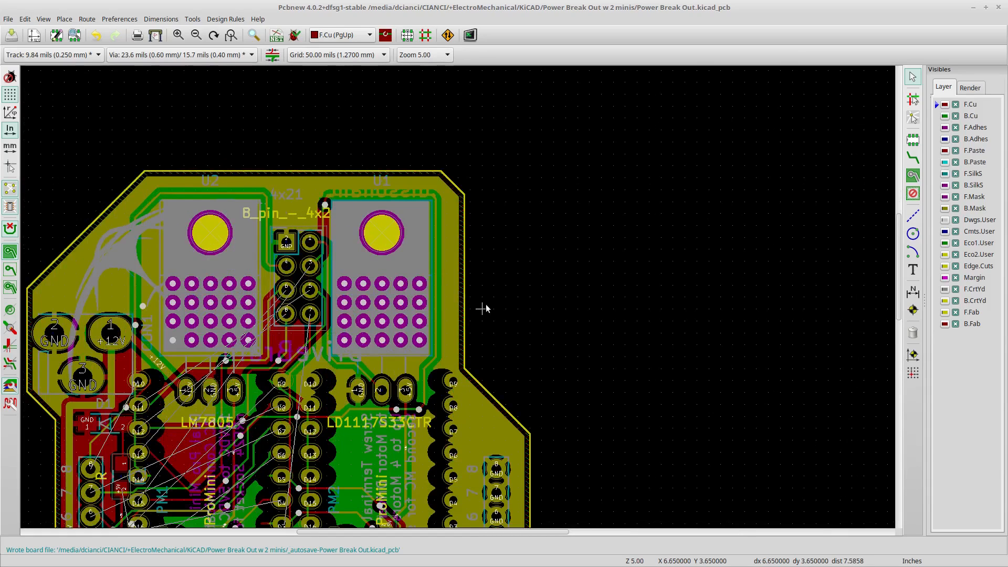
# Remove the filled areas in all zones and inspect the exposed tracks and unrouted connections.
pyautogui.click(913, 176)
pyautogui.rightClick(461, 289)
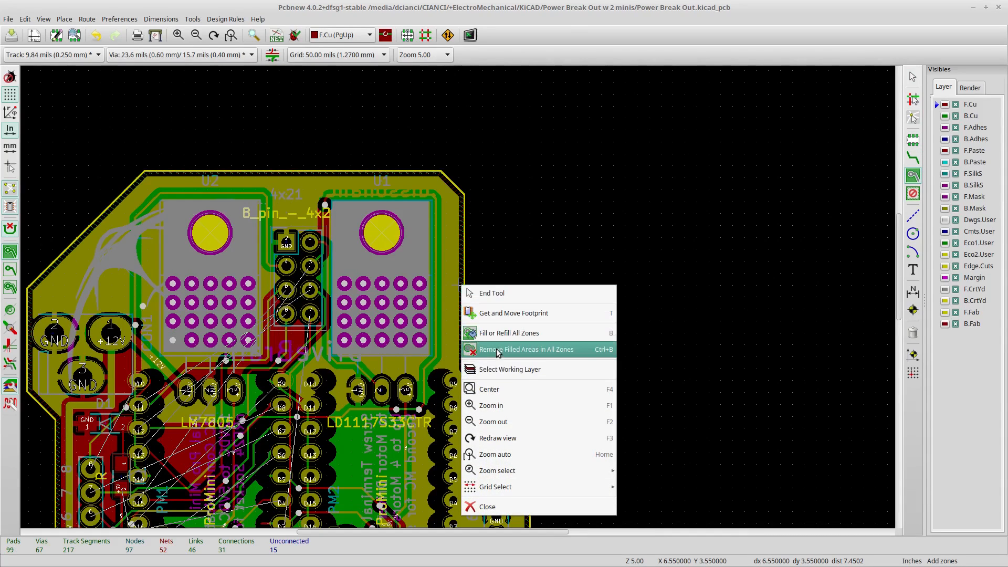
pyautogui.click(531, 355)
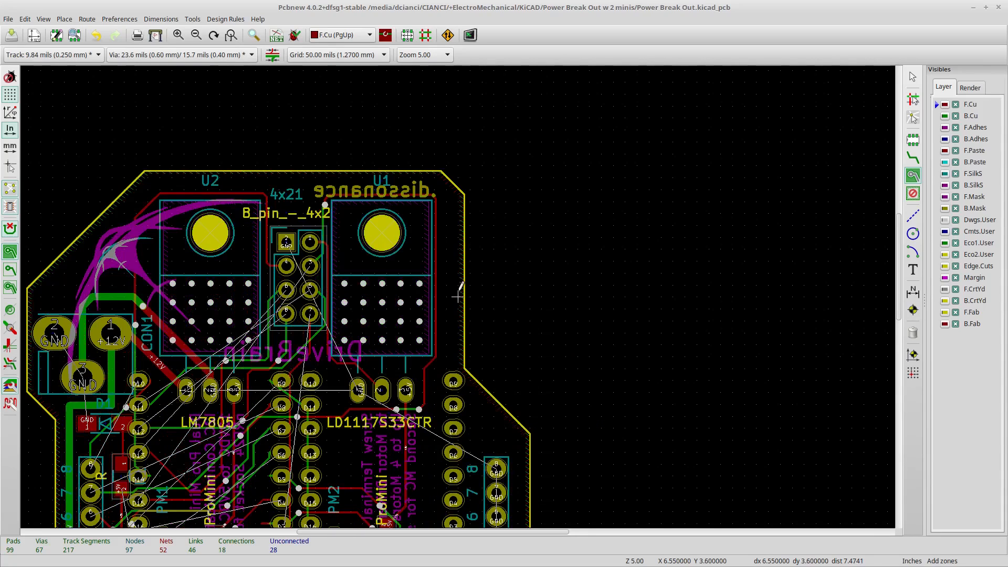
pyautogui.scroll(-1, 460, 289)
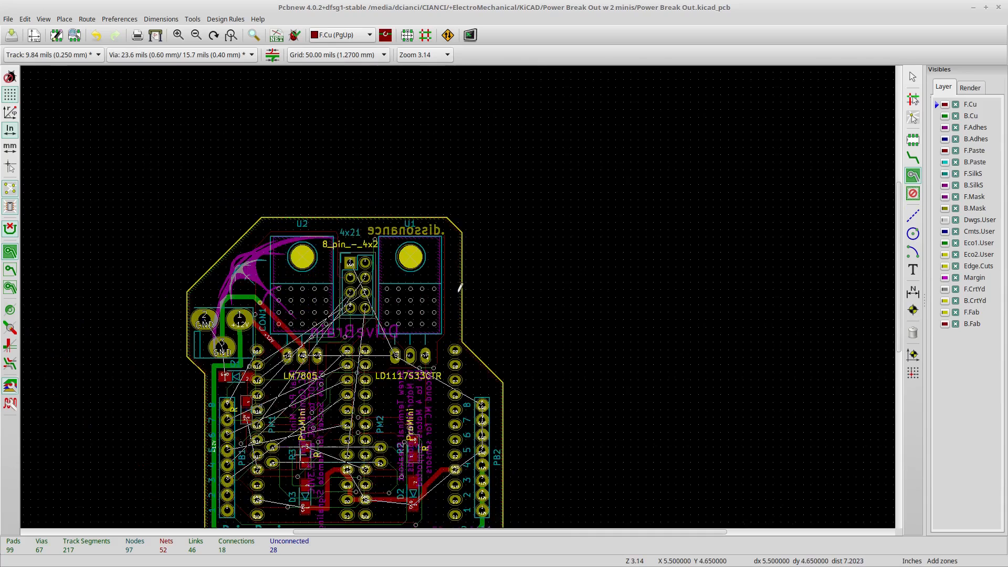
pyautogui.press('Home')
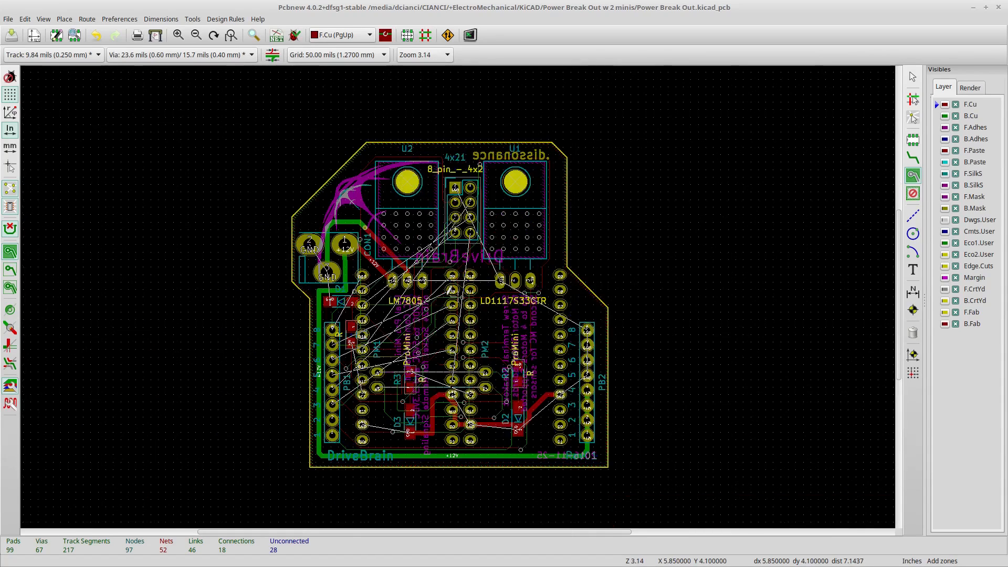
pyautogui.scroll(1, 461, 290)
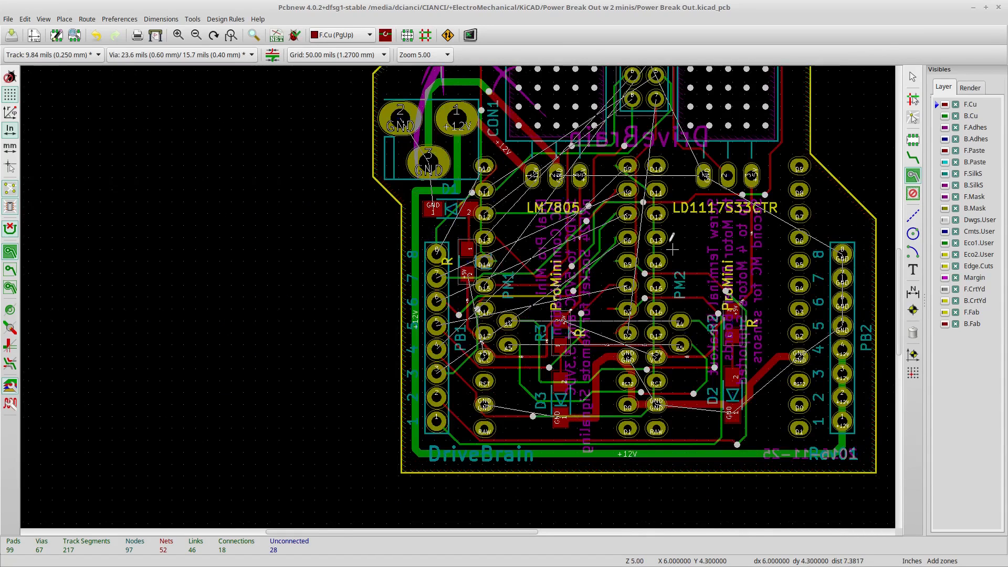
pyautogui.scroll(-1, 461, 290)
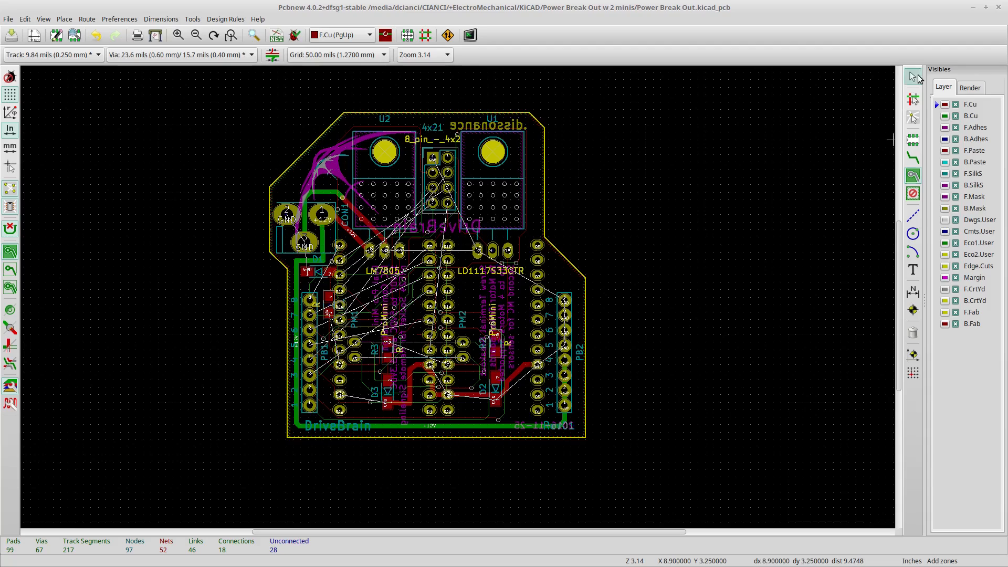
# Delete the GND zone outlines around the board, selecting the F.Cu outline on the diagonal edge beside PB2.
pyautogui.click(914, 78)
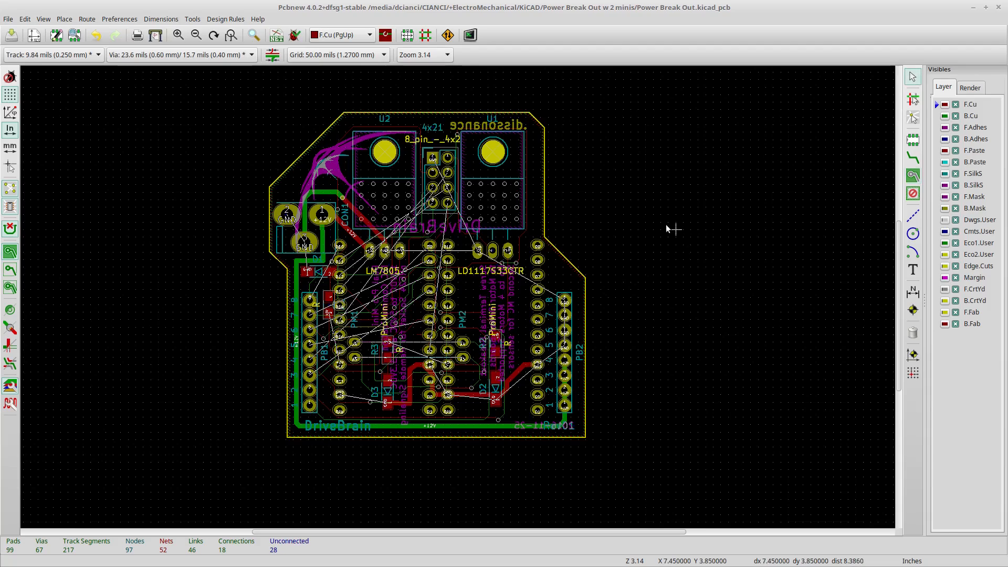
pyautogui.click(577, 268)
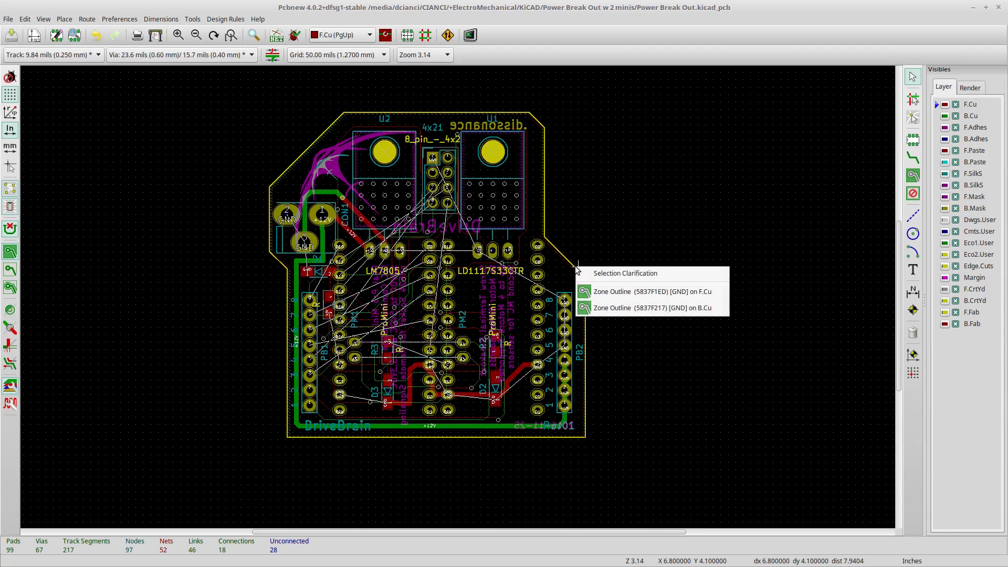
pyautogui.click(615, 292)
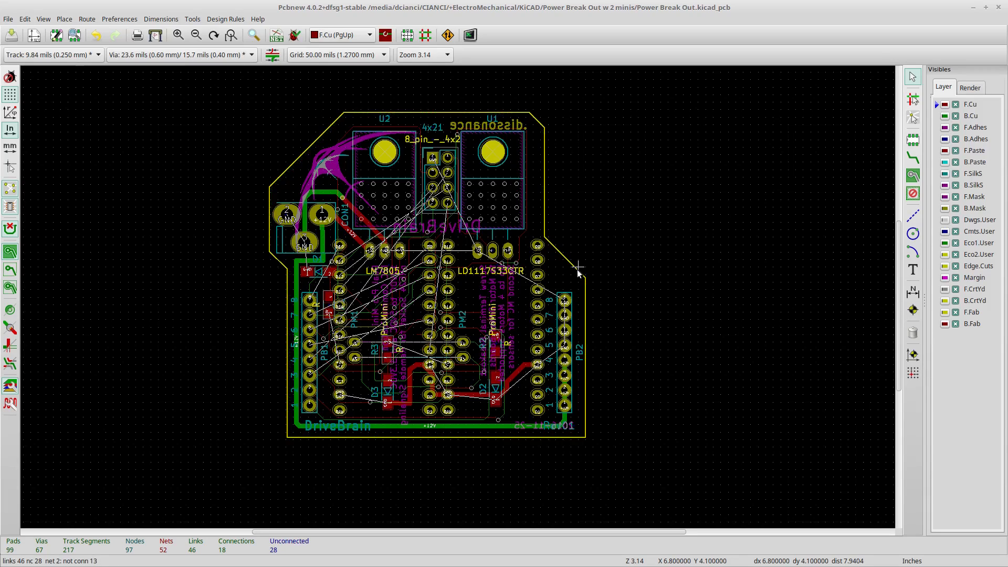
pyautogui.click(586, 300)
pyautogui.hotkey('ctrl', 't')
pyautogui.click(570, 416)
# Delete the board outline segments along the right side, covering both vertical edges and both diagonal edges.
pyautogui.click(913, 332)
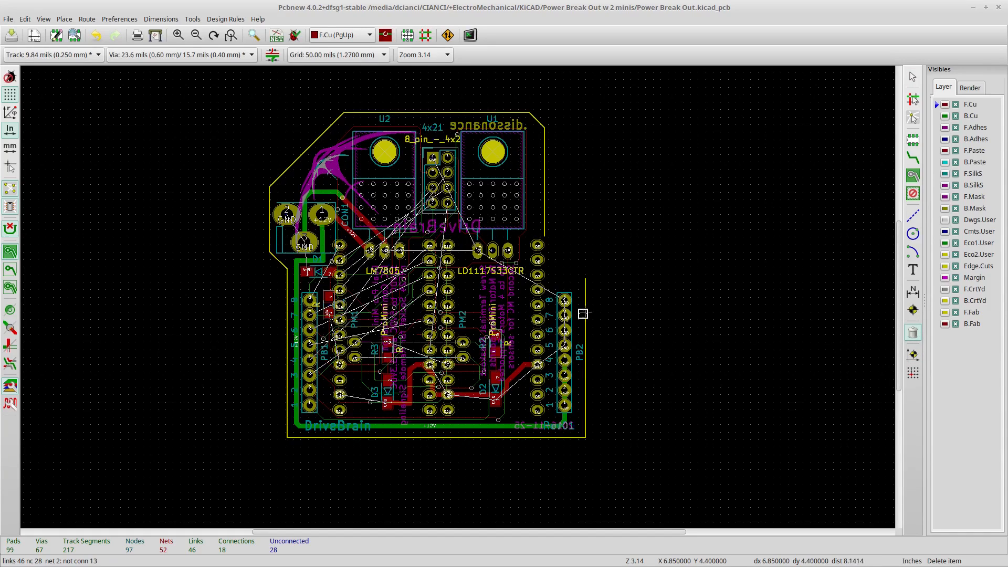
pyautogui.click(585, 289)
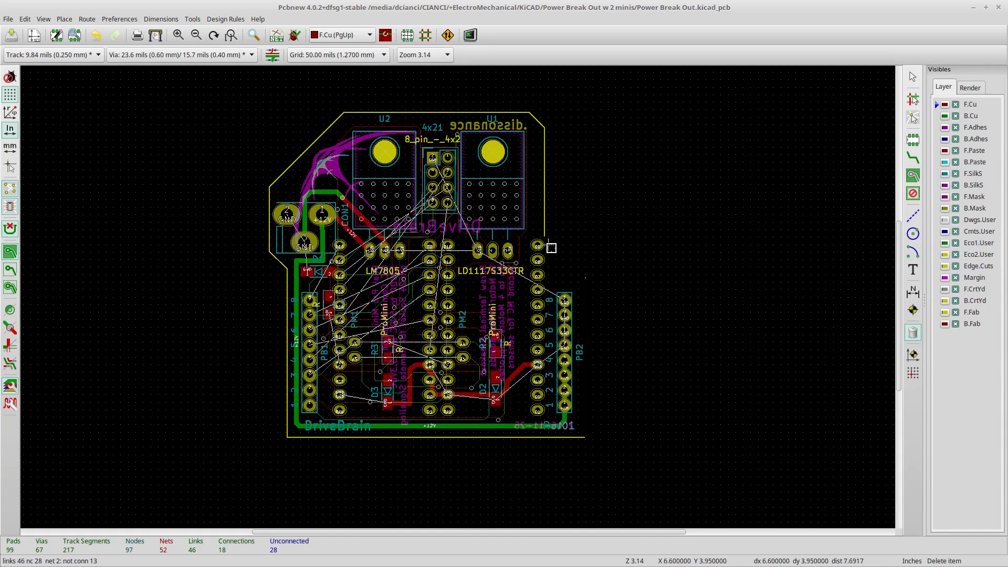
pyautogui.scroll(-1, 585, 259)
pyautogui.scroll(1, 458, 296)
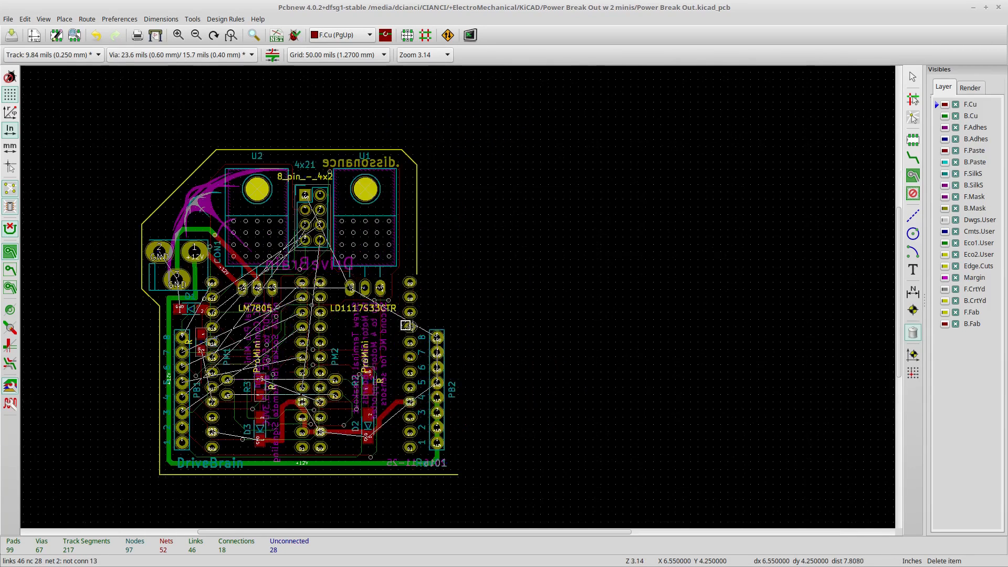
pyautogui.scroll(1, 368, 332)
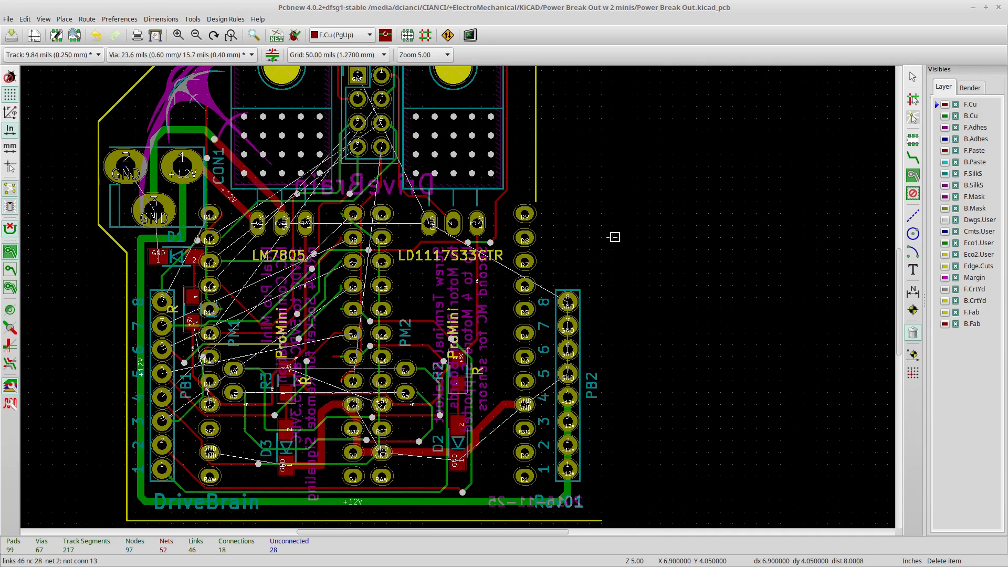
pyautogui.click(912, 78)
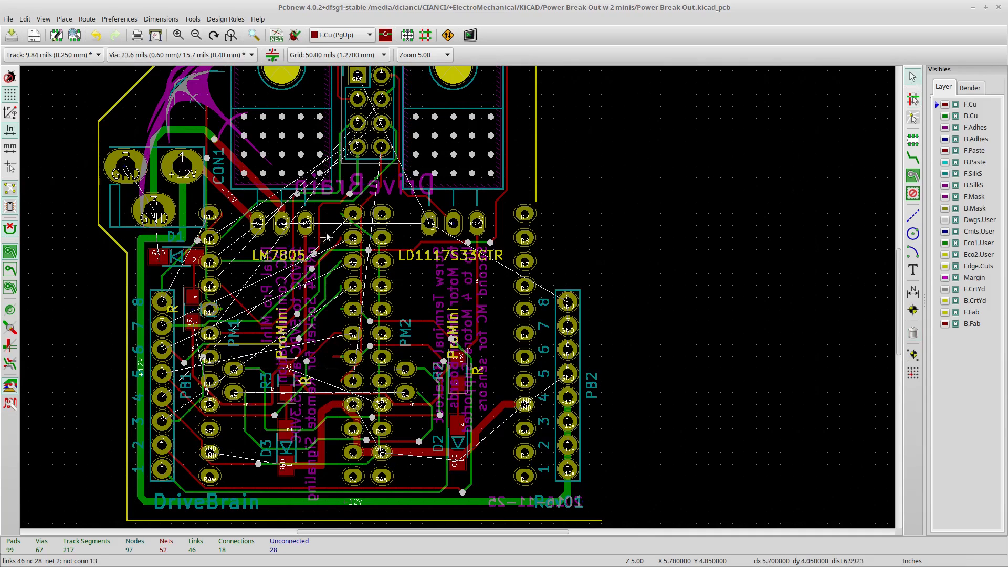
pyautogui.scroll(-2, 457, 299)
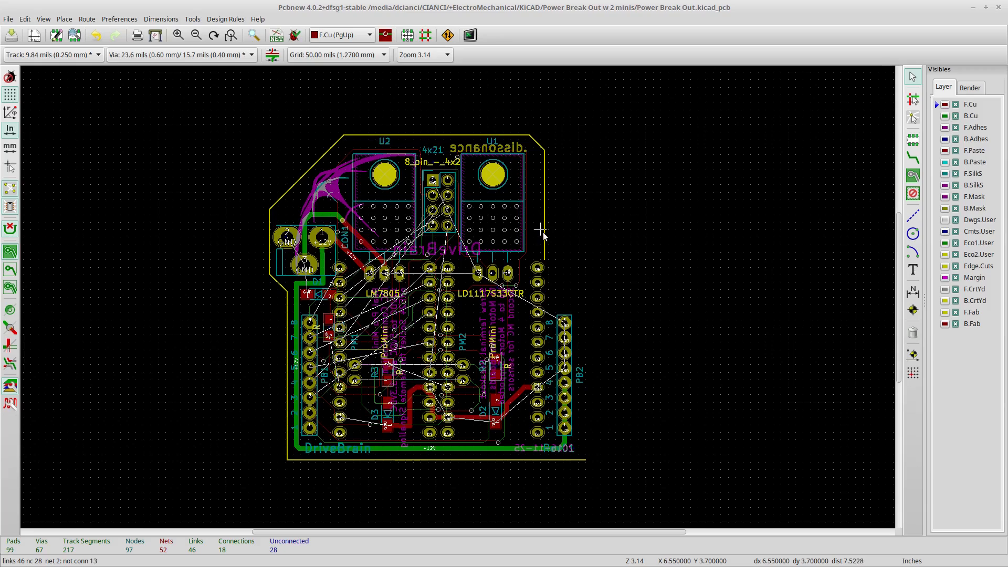
pyautogui.click(912, 330)
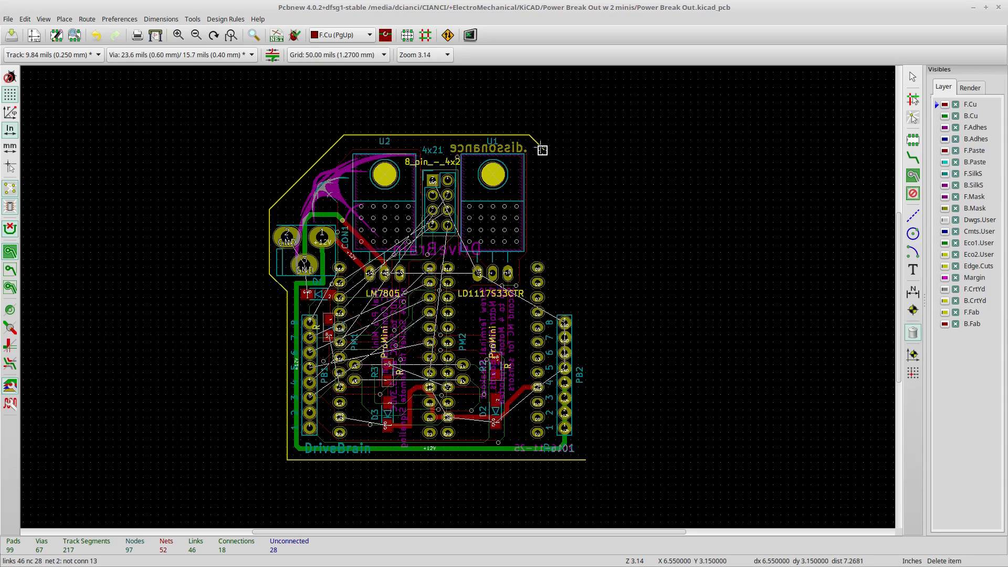
pyautogui.click(541, 151)
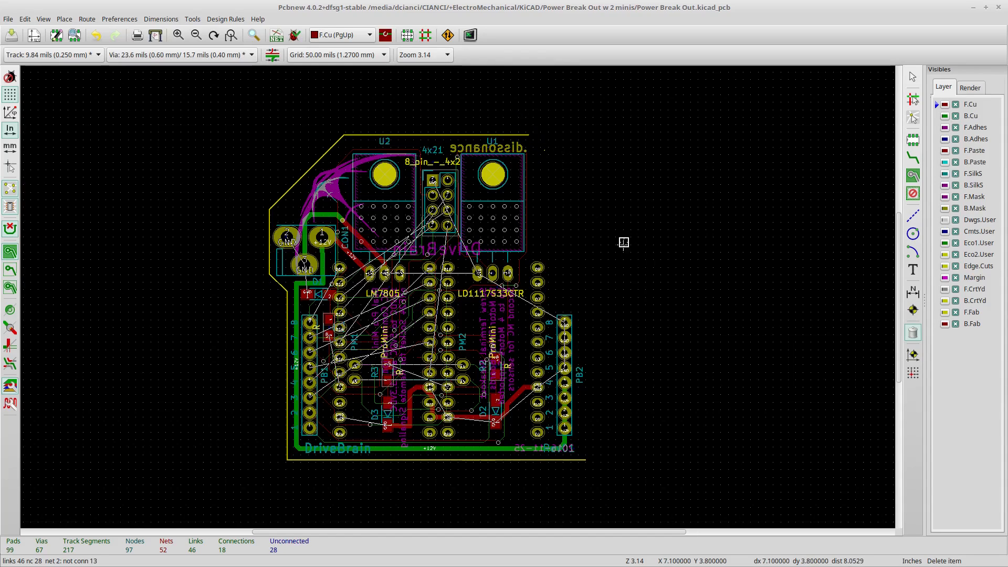
pyautogui.click(914, 79)
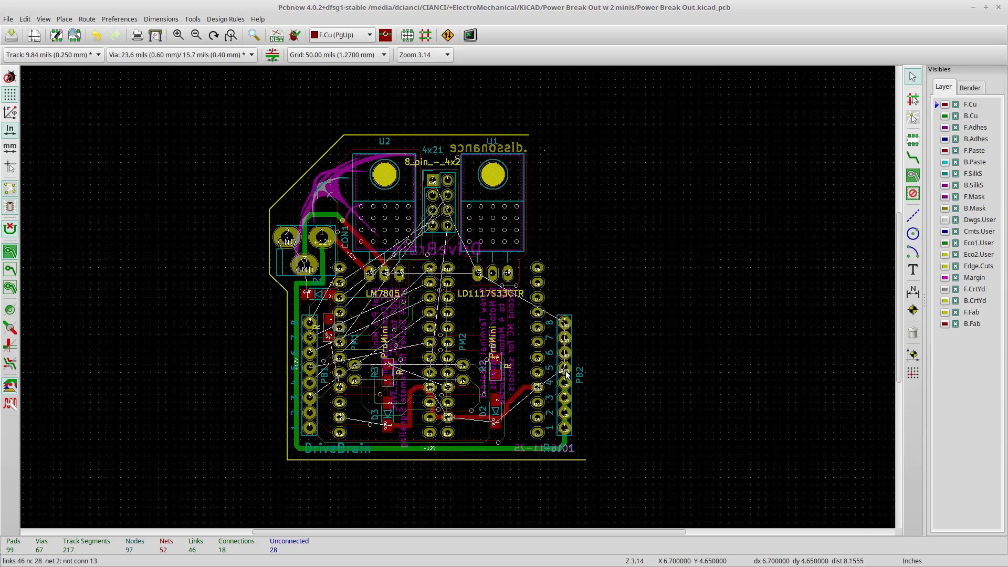
# Block-move connector PB2 with its attached tracks about 0.45 in to the right, including all visible item types.
pyautogui.scroll(2, 589, 382)
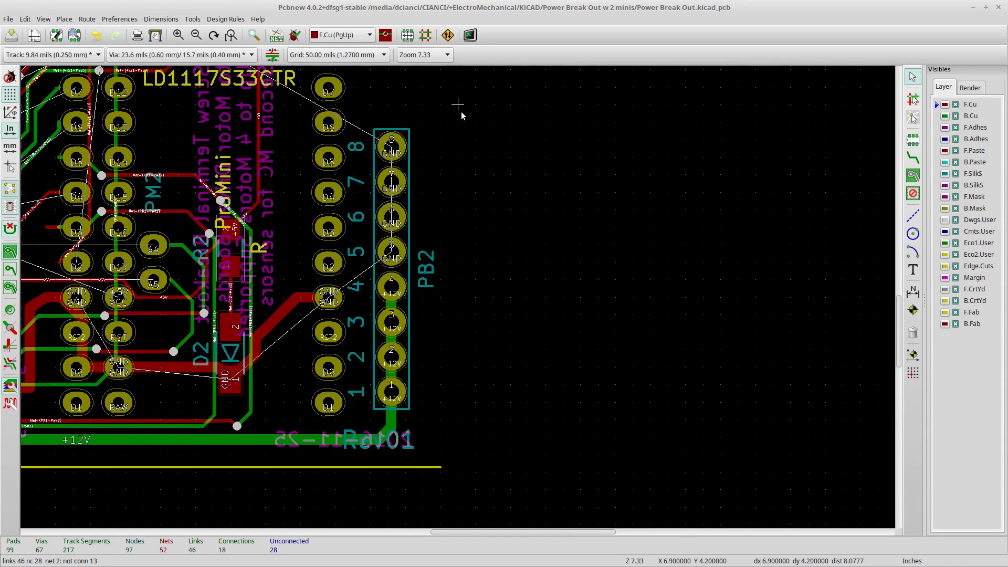
pyautogui.moveTo(457, 105); pyautogui.dragTo(369, 413)
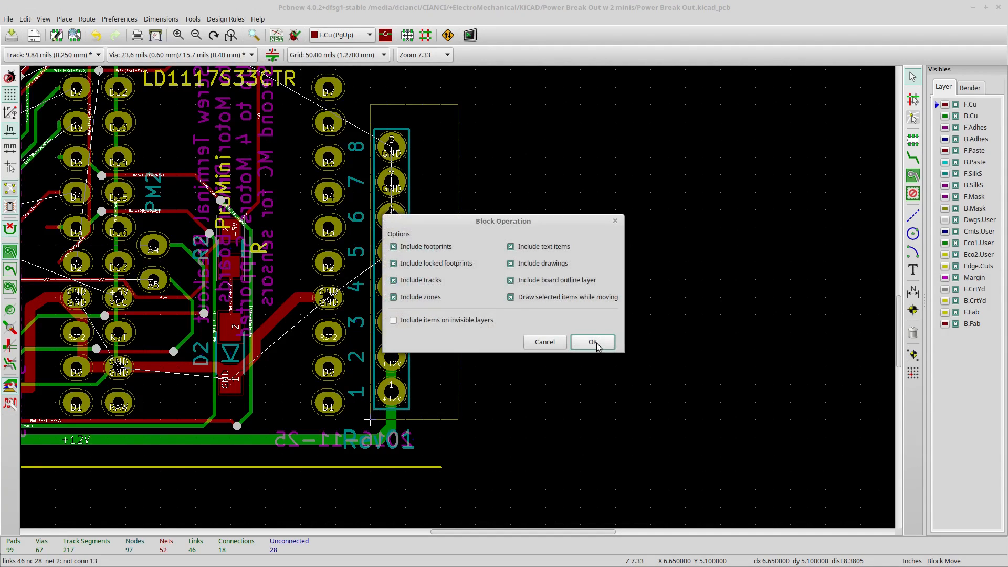
pyautogui.click(592, 342)
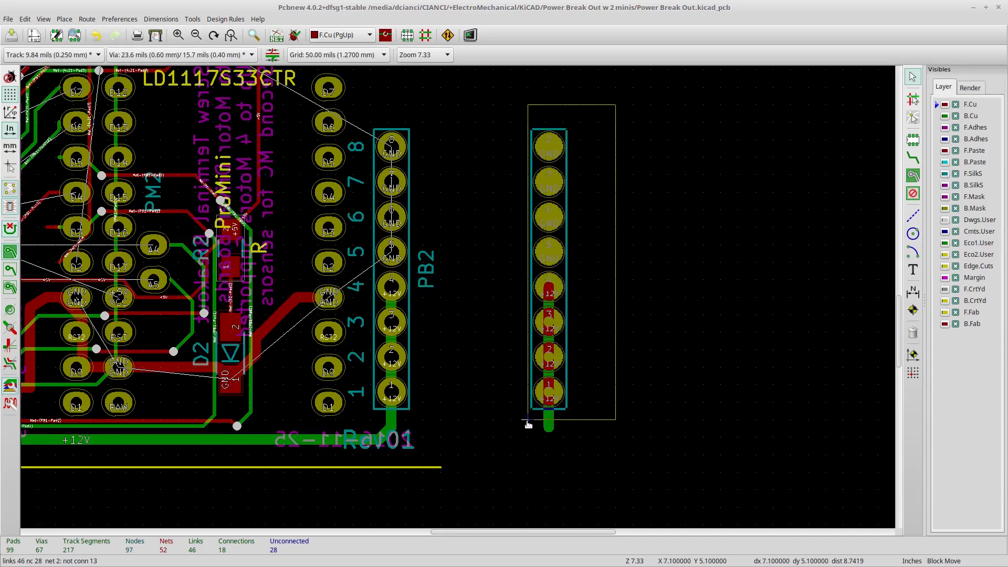
pyautogui.click(528, 424)
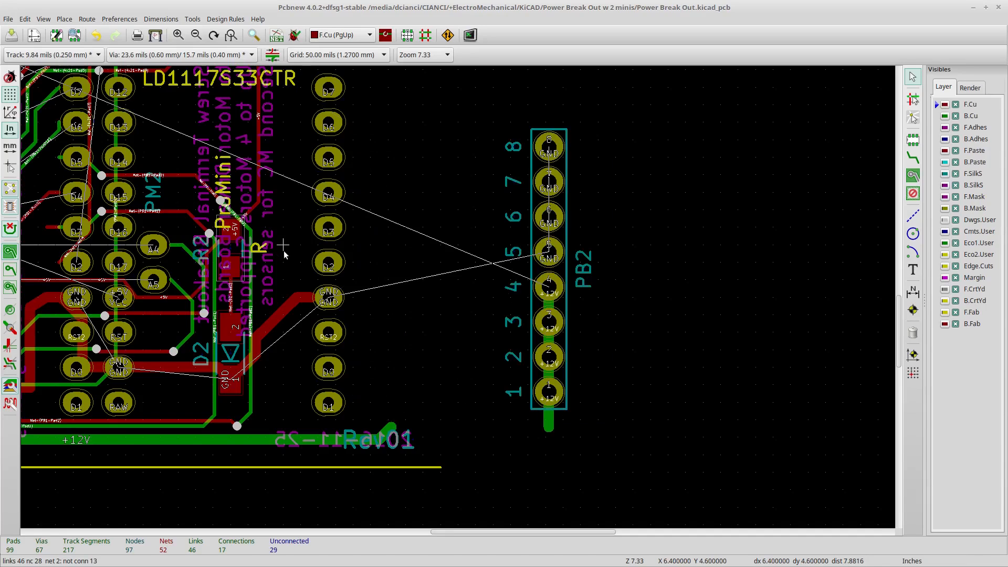
pyautogui.scroll(-3, 459, 307)
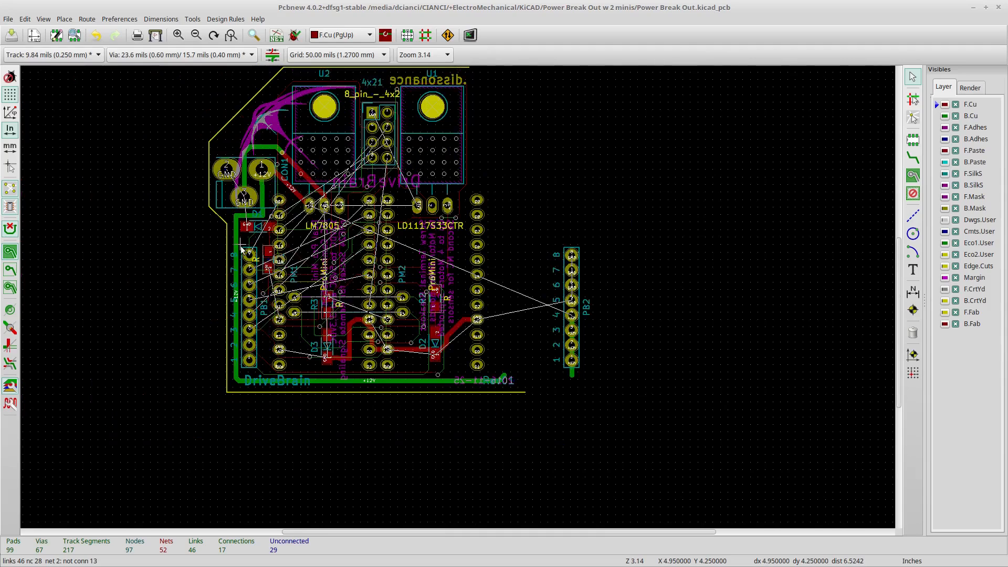
pyautogui.scroll(1, 451, 290)
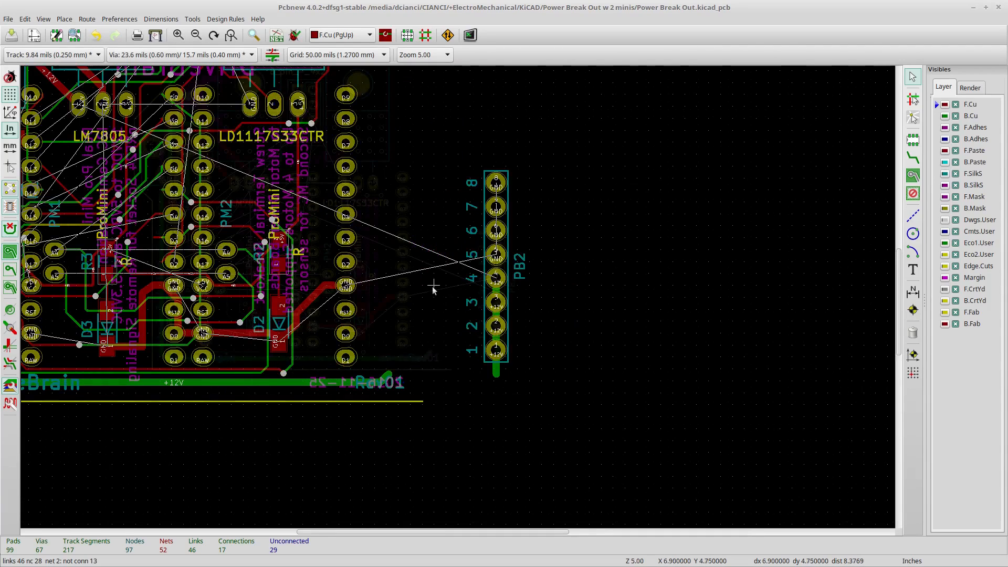
pyautogui.scroll(-1, 383, 286)
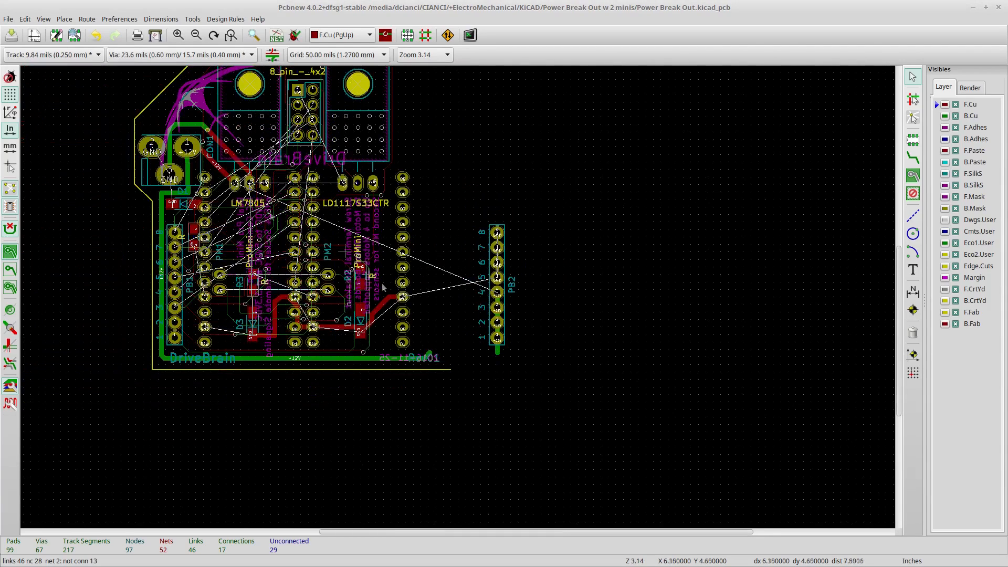
# Move footprint PM2 to the right toward PB2, keeping the grid at 50.00 mils.
pyautogui.click(402, 221)
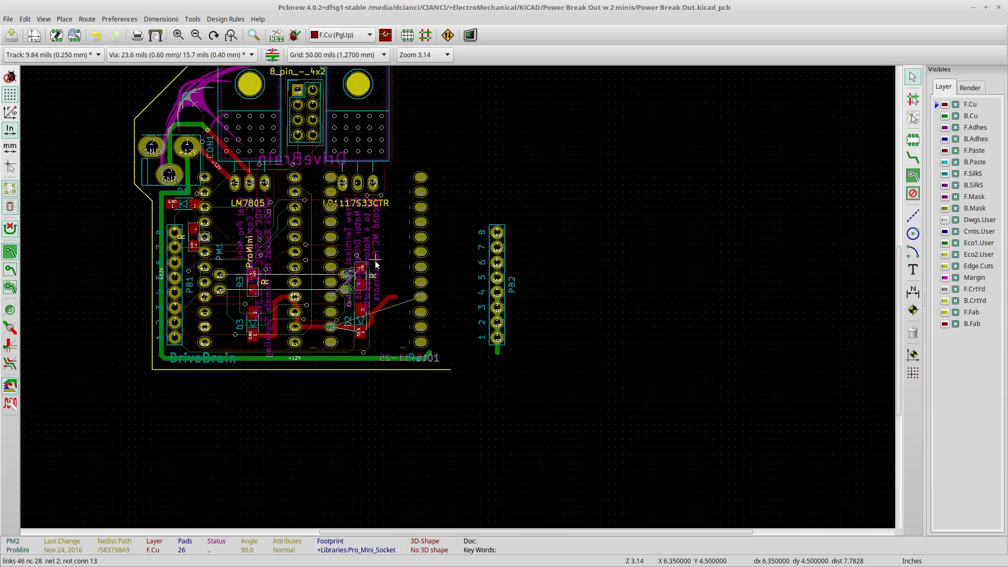
pyautogui.click(376, 265)
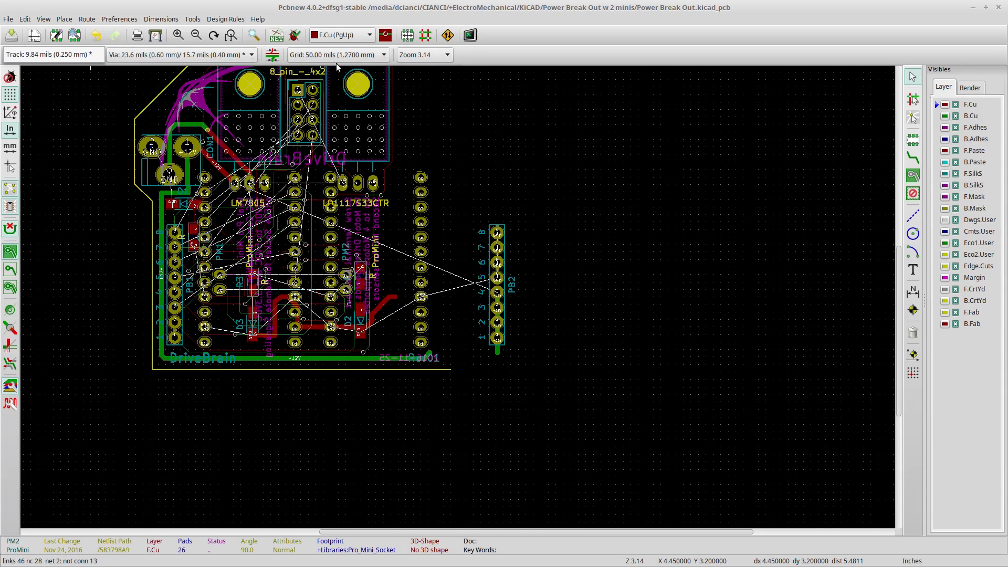
pyautogui.click(384, 55)
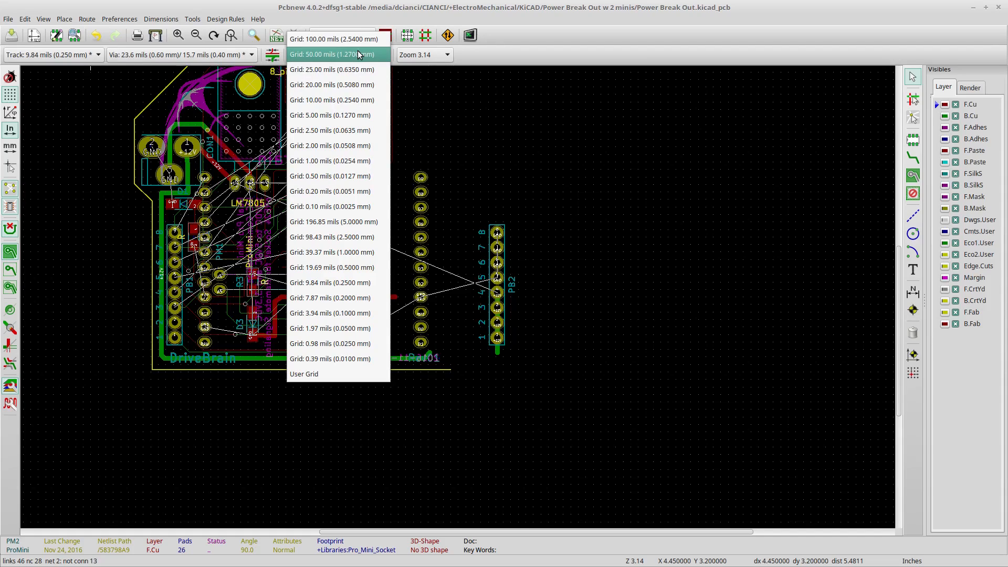
pyautogui.click(332, 56)
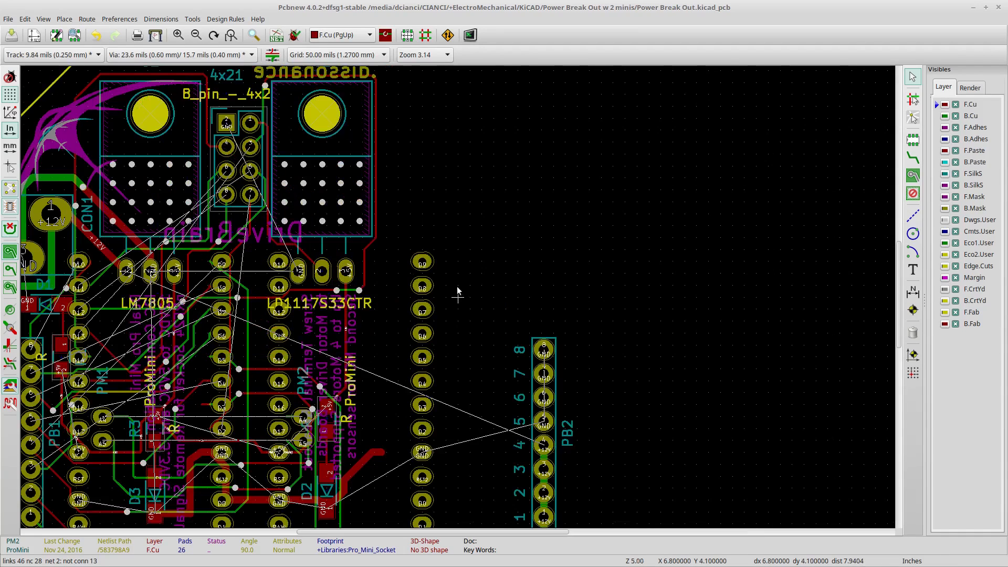
# Shift footprint PM2 a further 50 mils to the right, away from PM1.
pyautogui.scroll(2, 458, 294)
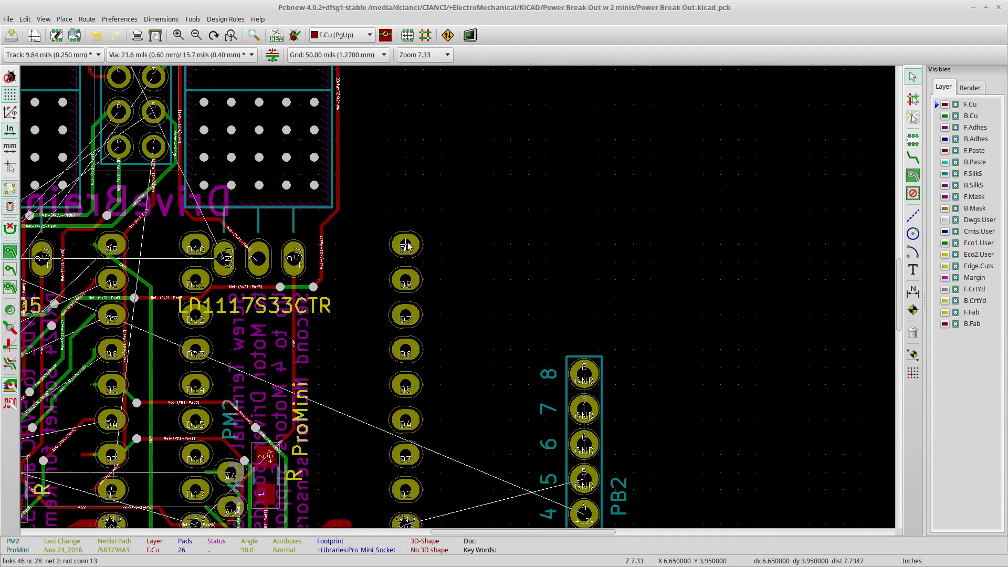
pyautogui.press('m')
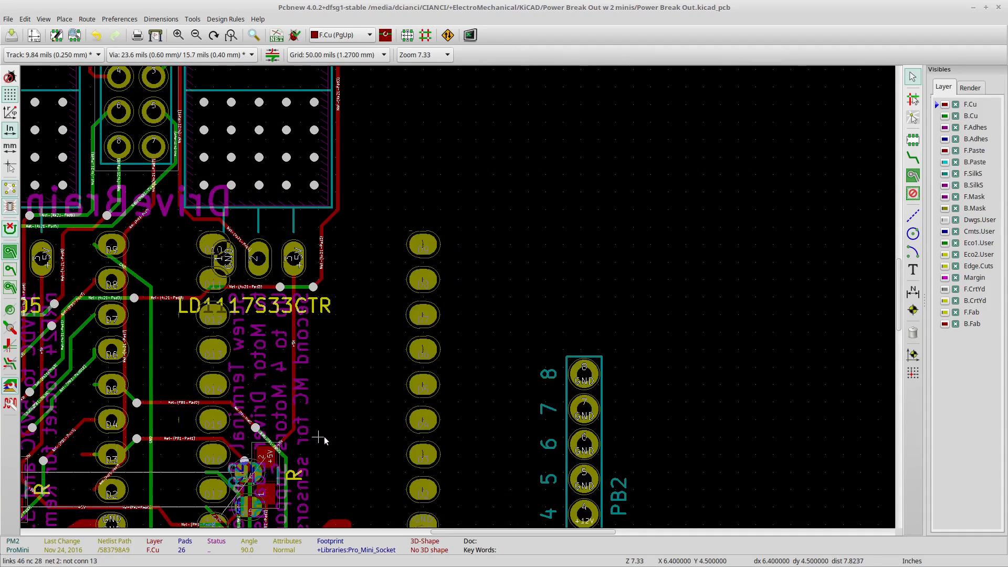
pyautogui.click(319, 439)
pyautogui.scroll(-1, 389, 322)
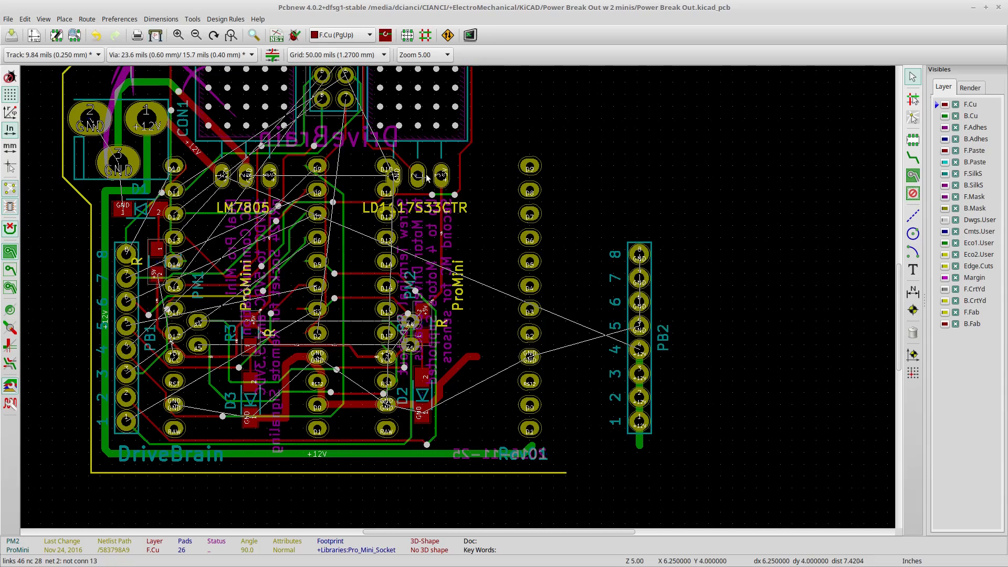
# Try moving footprint U1 on its own about 0.17 in to the right, and undo that move.
pyautogui.scroll(2, 457, 299)
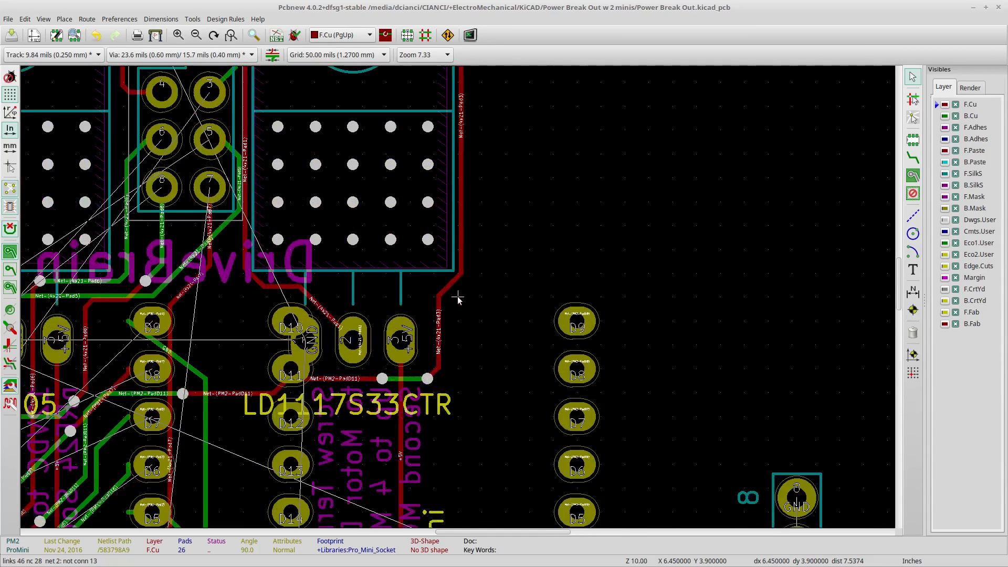
pyautogui.scroll(-1, 458, 298)
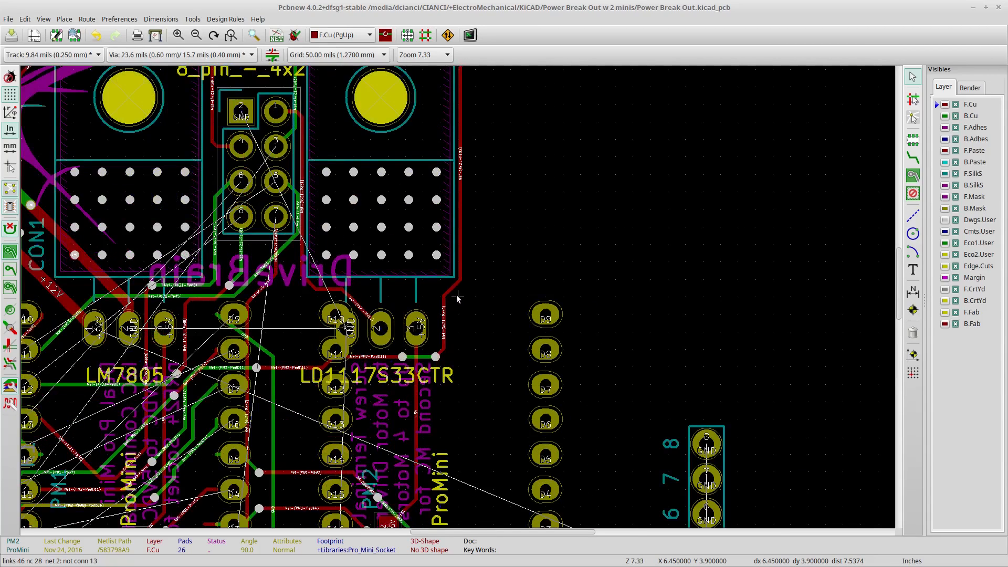
pyautogui.scroll(-1, 458, 299)
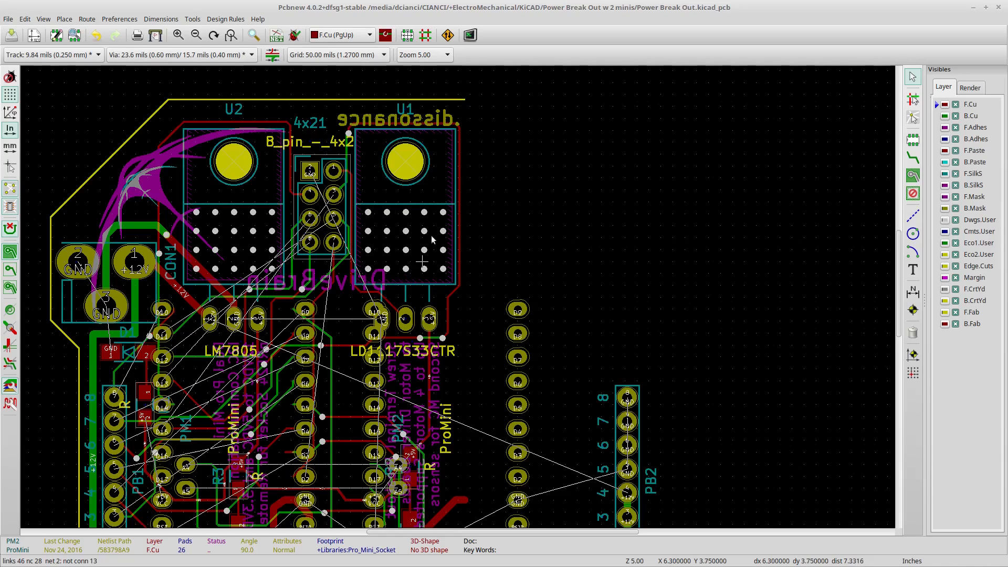
pyautogui.click(430, 319)
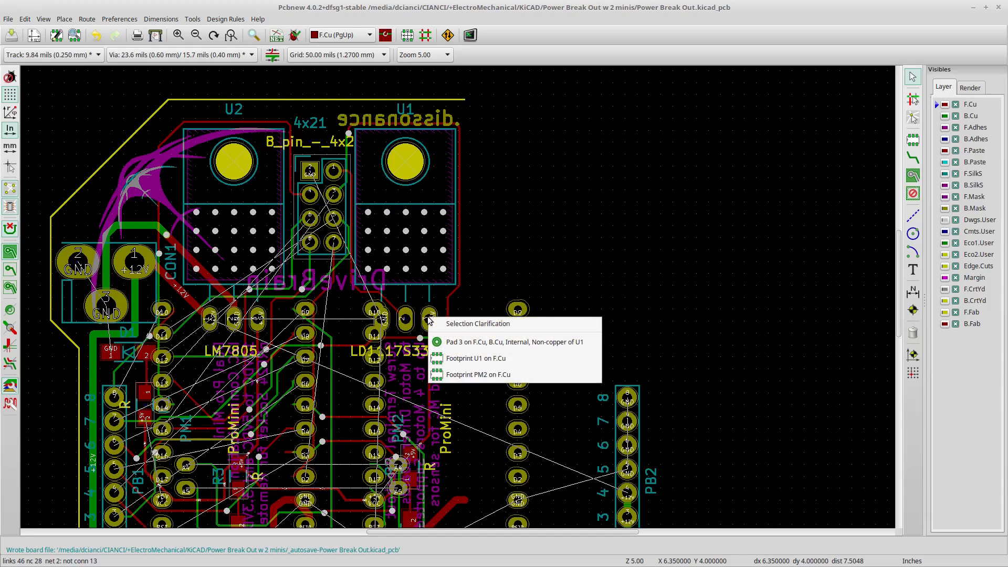
pyautogui.click(453, 359)
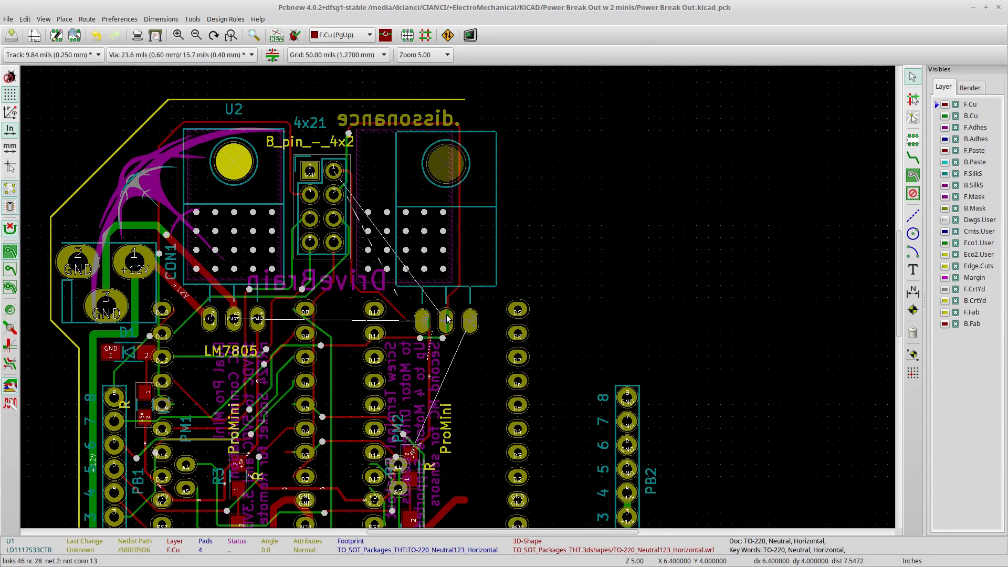
pyautogui.click(447, 317)
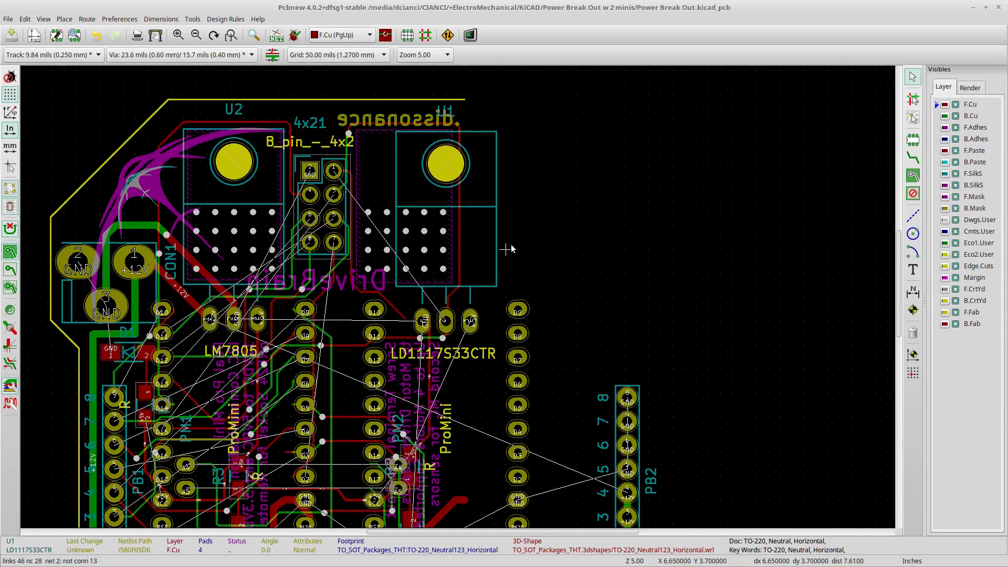
pyautogui.hotkey('ctrl', 'z')
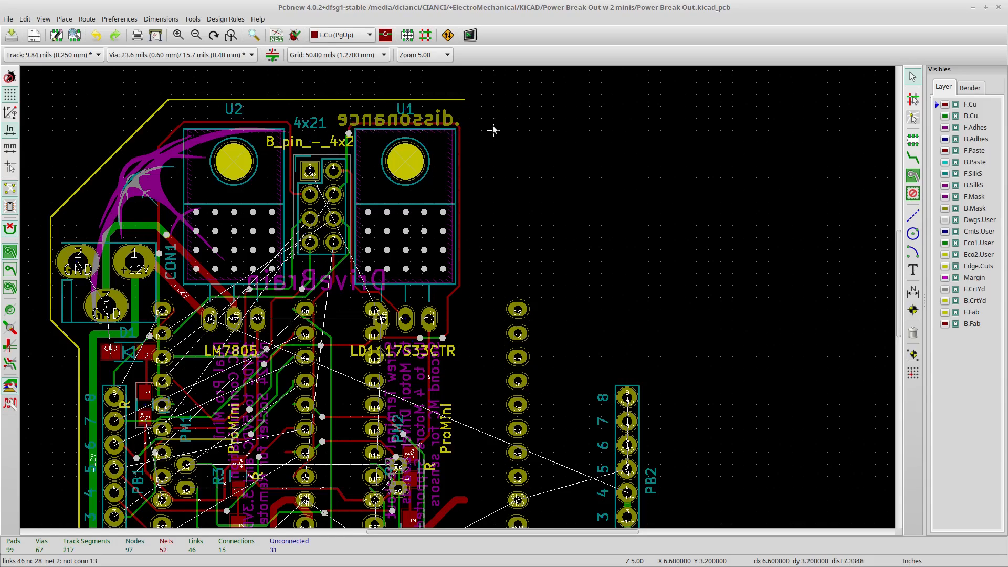
pyautogui.moveTo(494, 119); pyautogui.dragTo(354, 319)
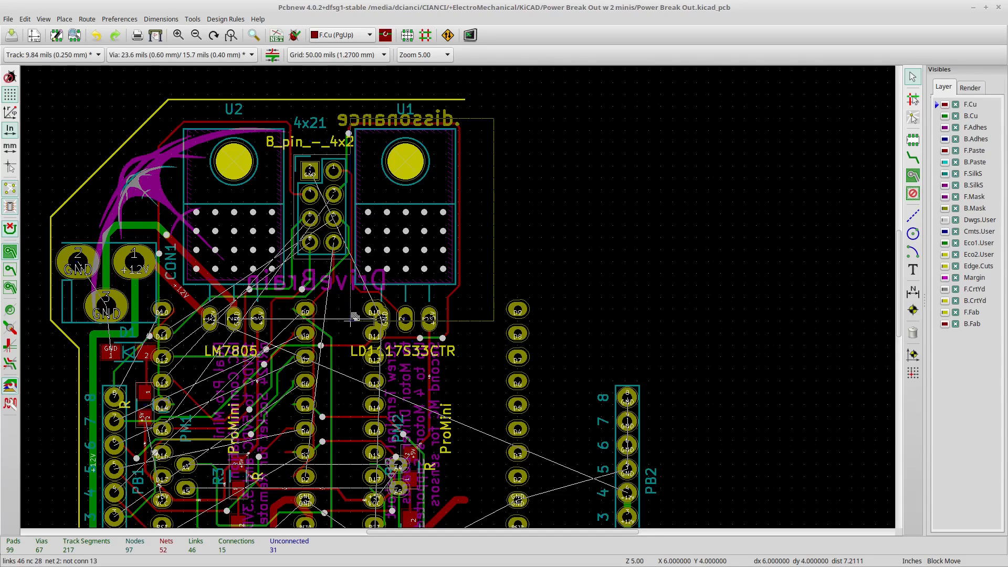
pyautogui.moveTo(355, 317); pyautogui.dragTo(355, 317)
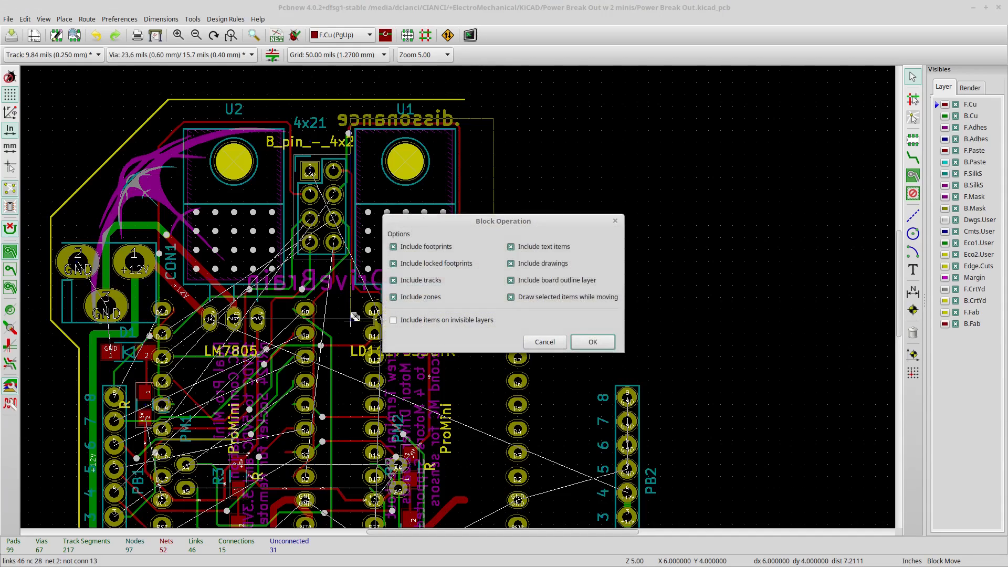
pyautogui.click(592, 342)
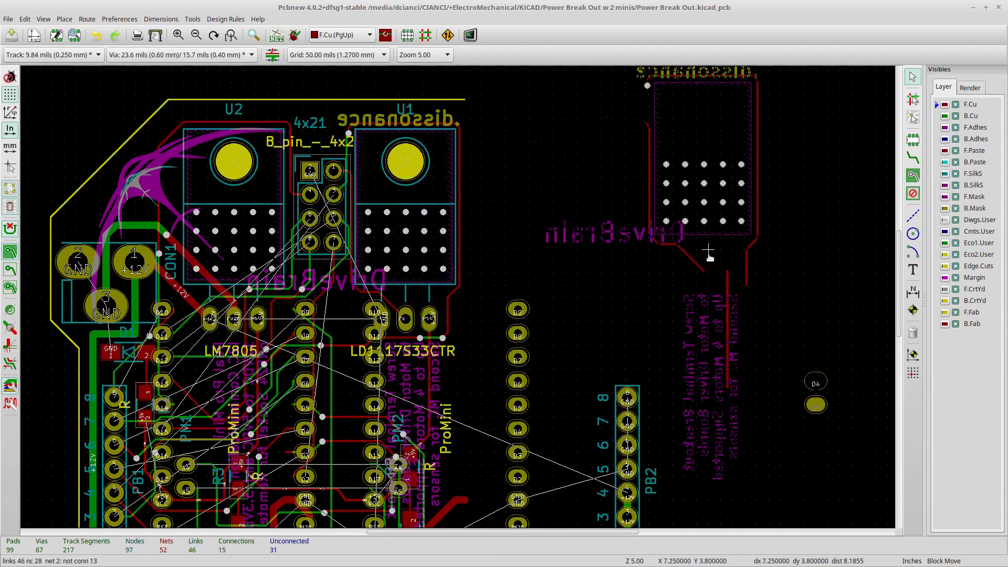
pyautogui.press('Escape')
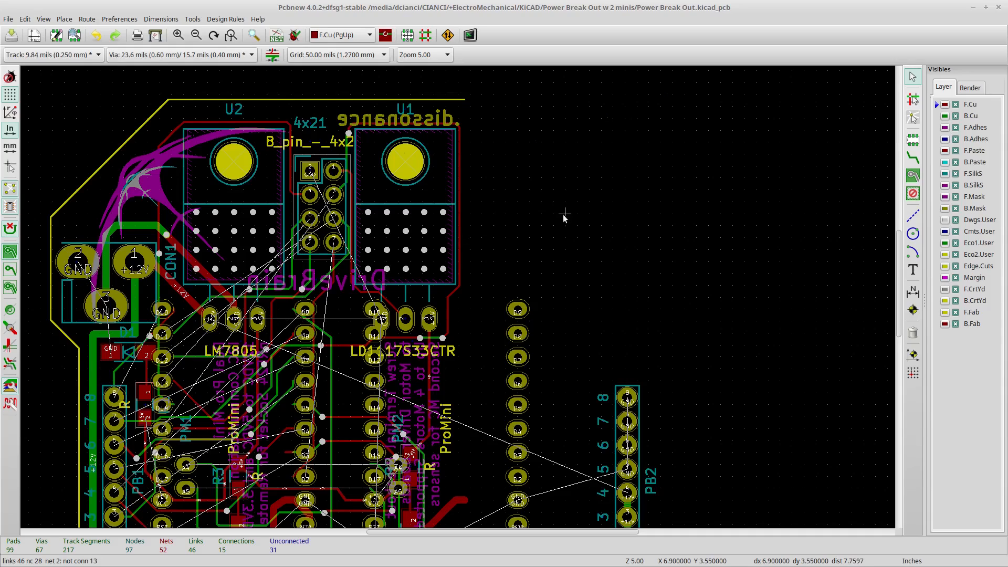
pyautogui.moveTo(505, 202); pyautogui.dragTo(541, 341)
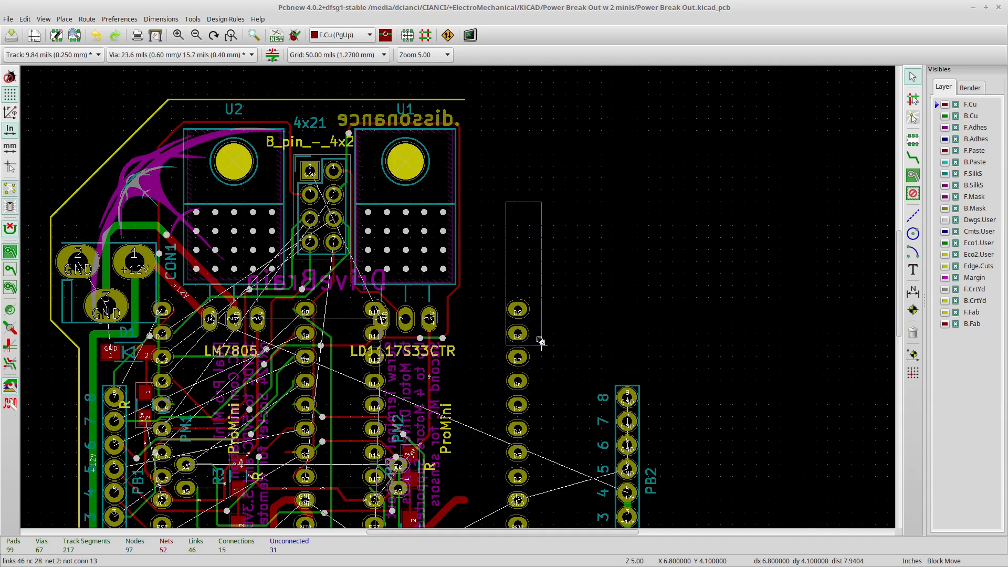
pyautogui.moveTo(541, 341)
pyautogui.mouseDown()
pyautogui.moveTo(535, 389)
pyautogui.moveTo(560, 470)
pyautogui.moveTo(529, 354)
pyautogui.moveTo(536, 339)
pyautogui.mouseUp()
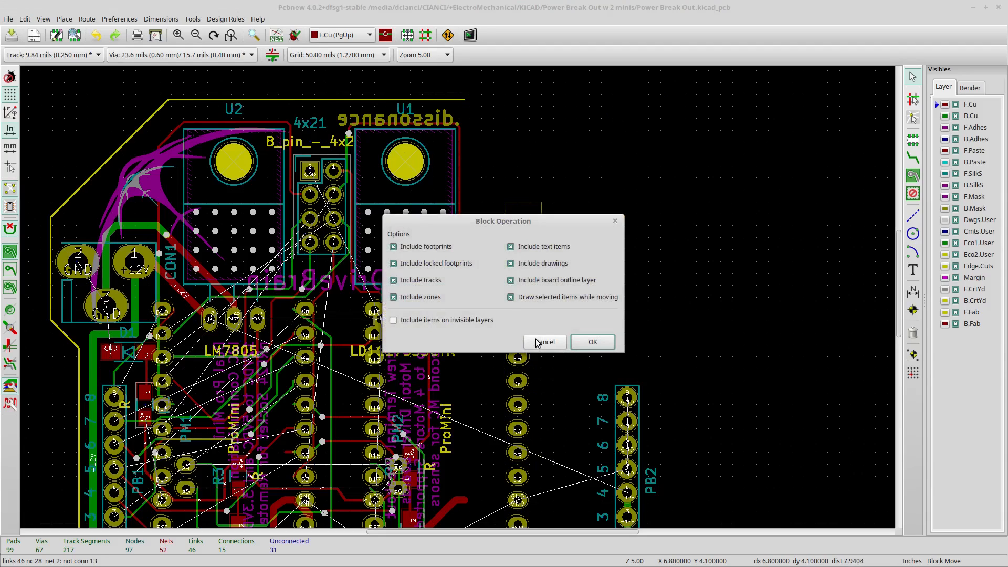
pyautogui.click(589, 340)
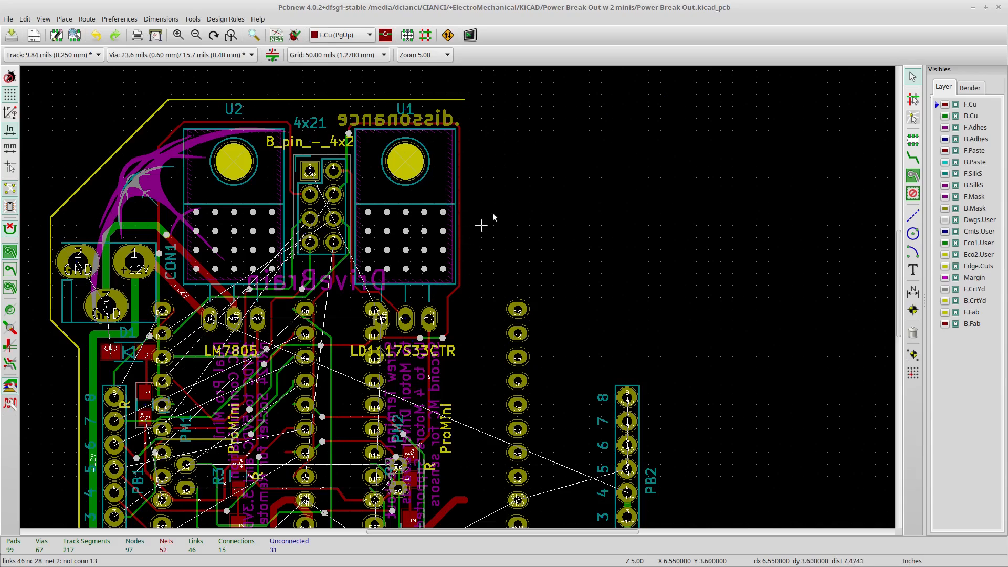
pyautogui.moveTo(505, 190); pyautogui.dragTo(422, 262)
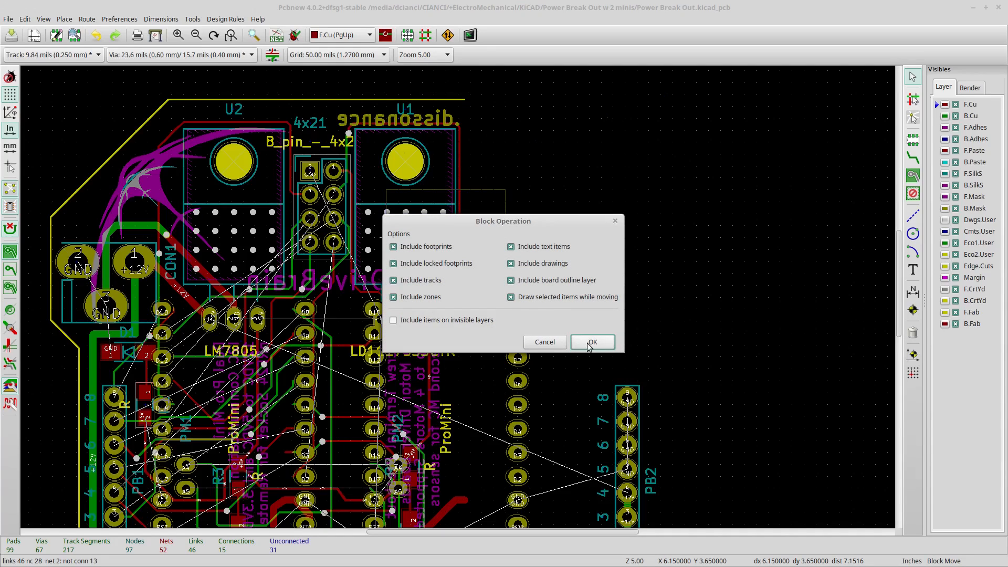
pyautogui.click(588, 339)
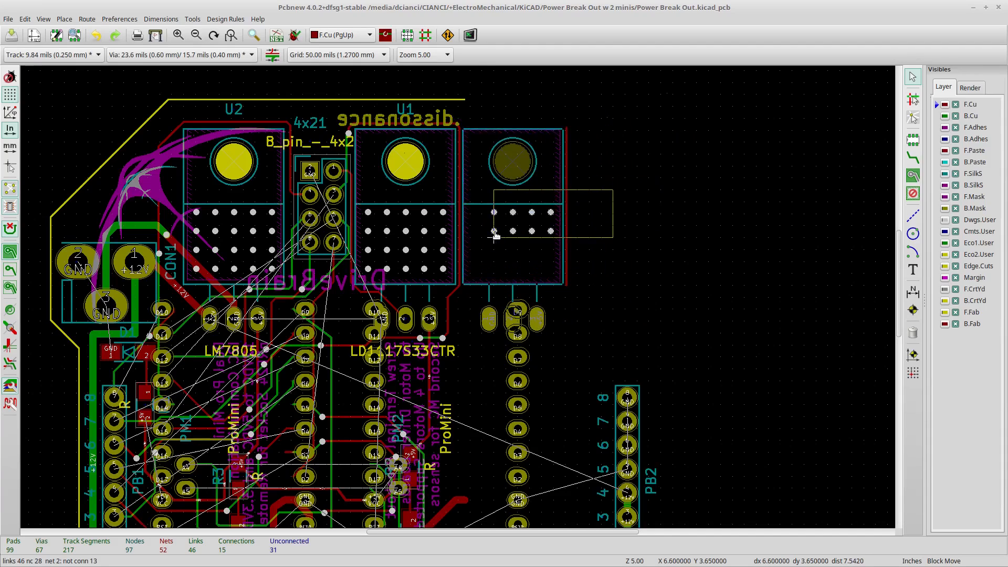
pyautogui.press('Escape')
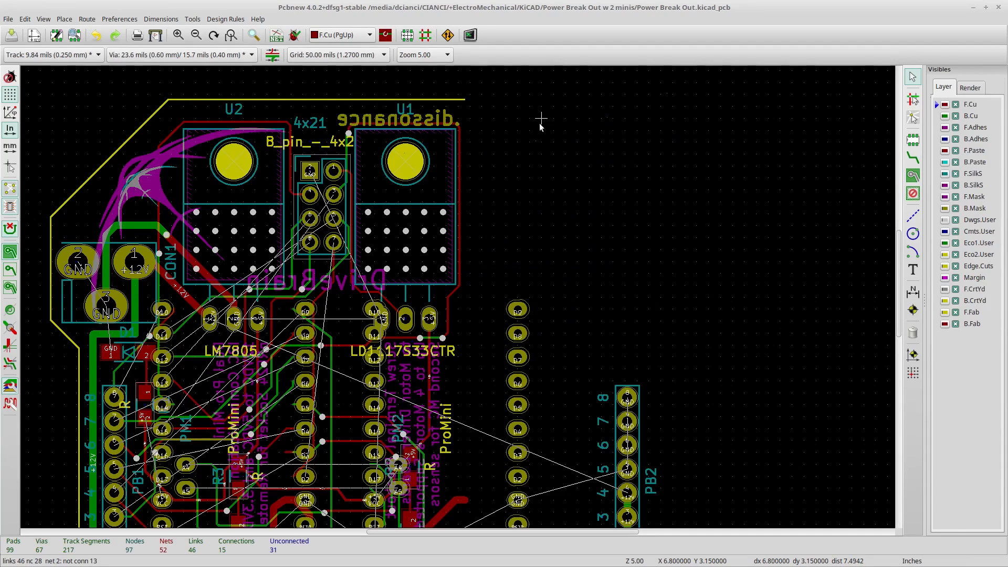
# Block-move regulator U1 with its vias, nearby tracks and the DriveBrain text 0.2 in to the right, including all visible item types.
pyautogui.moveTo(482, 202); pyautogui.dragTo(361, 280)
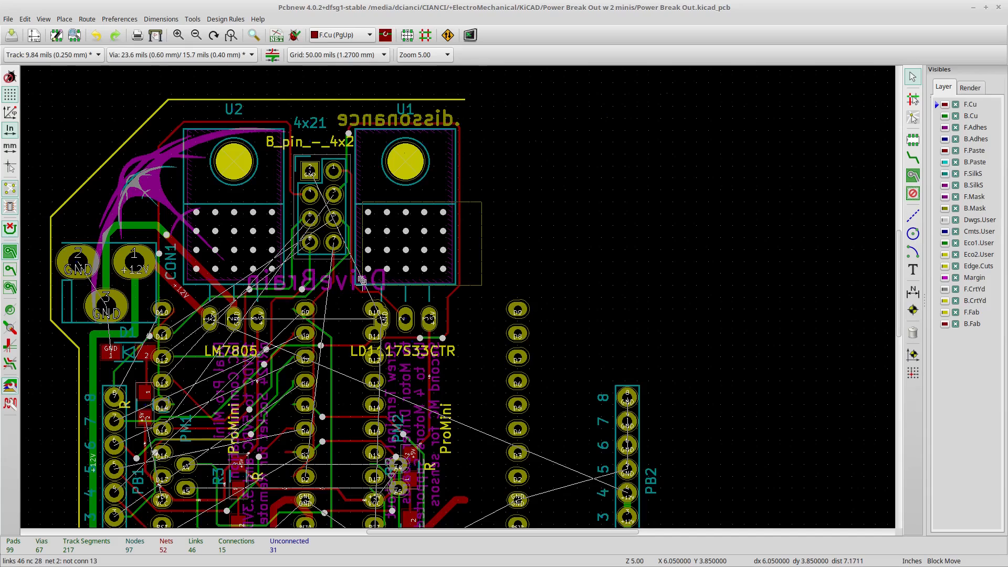
pyautogui.moveTo(361, 280); pyautogui.dragTo(361, 280)
pyautogui.click(588, 340)
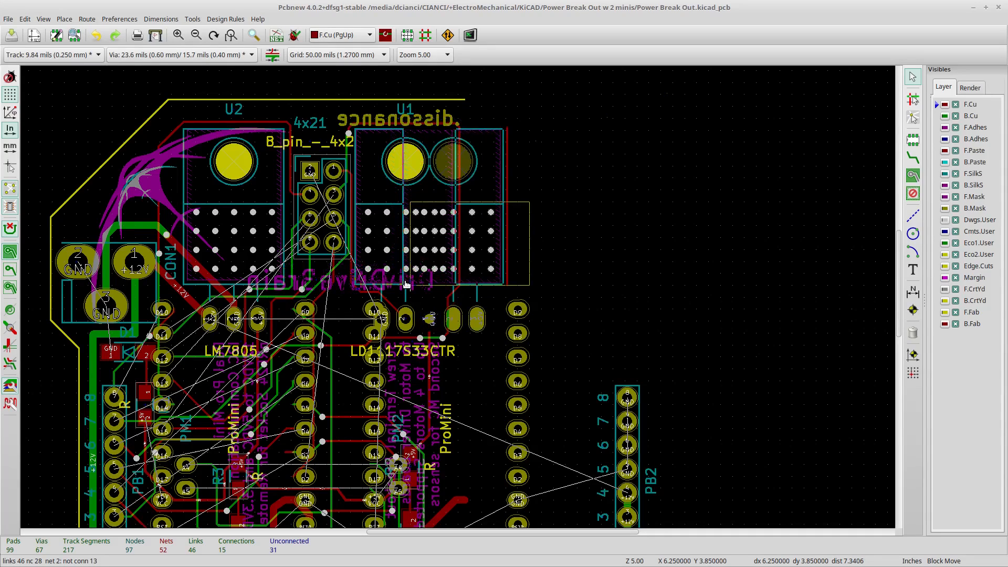
pyautogui.click(406, 285)
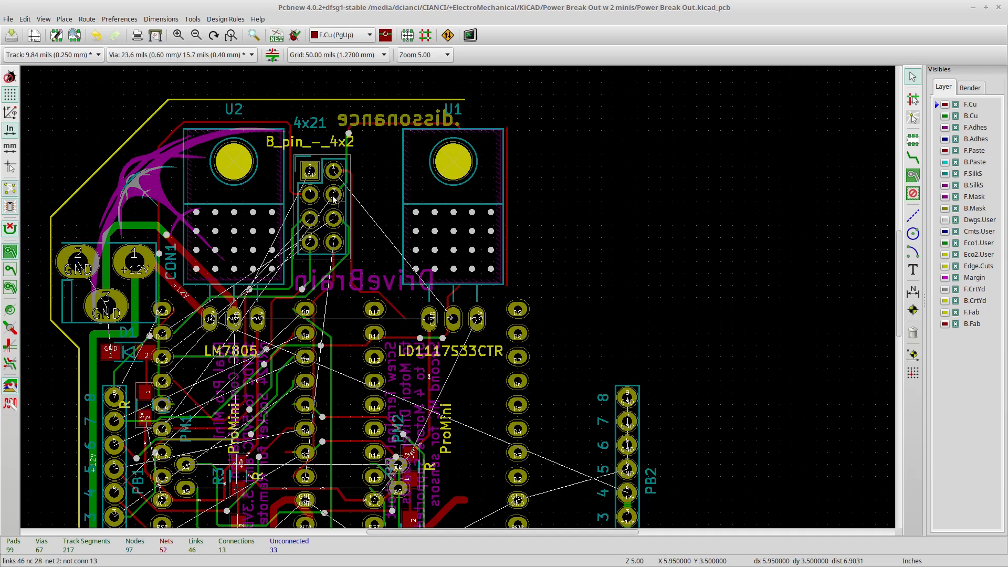
# Move header footprint 4x21 right to sit between U2 and U1 using a 10.00 mils grid, and restore the 50.00 mils grid.
pyautogui.press('m')
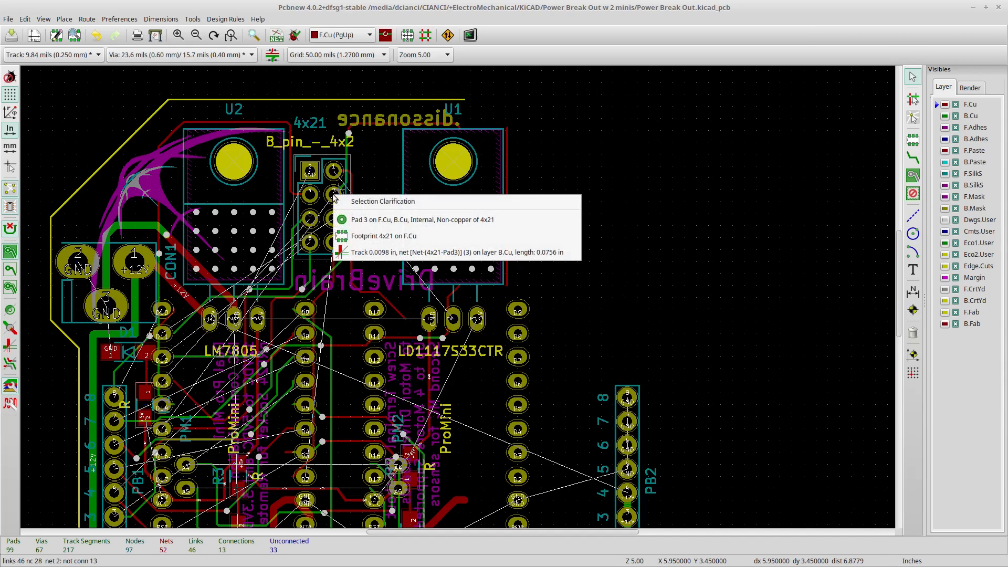
pyautogui.click(367, 233)
pyautogui.press('n')
pyautogui.press('n')
pyautogui.press('n')
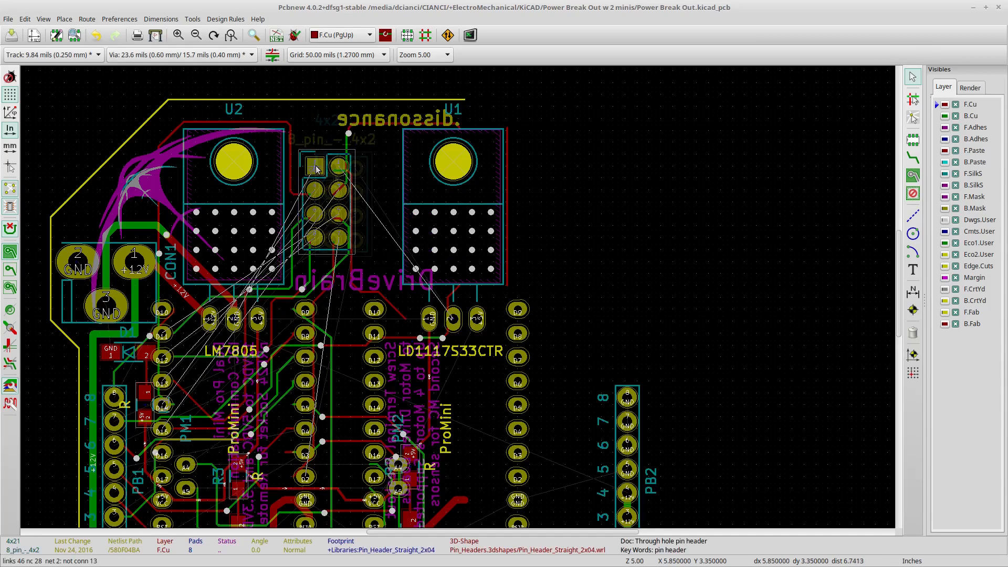
pyautogui.click(331, 169)
pyautogui.click(386, 55)
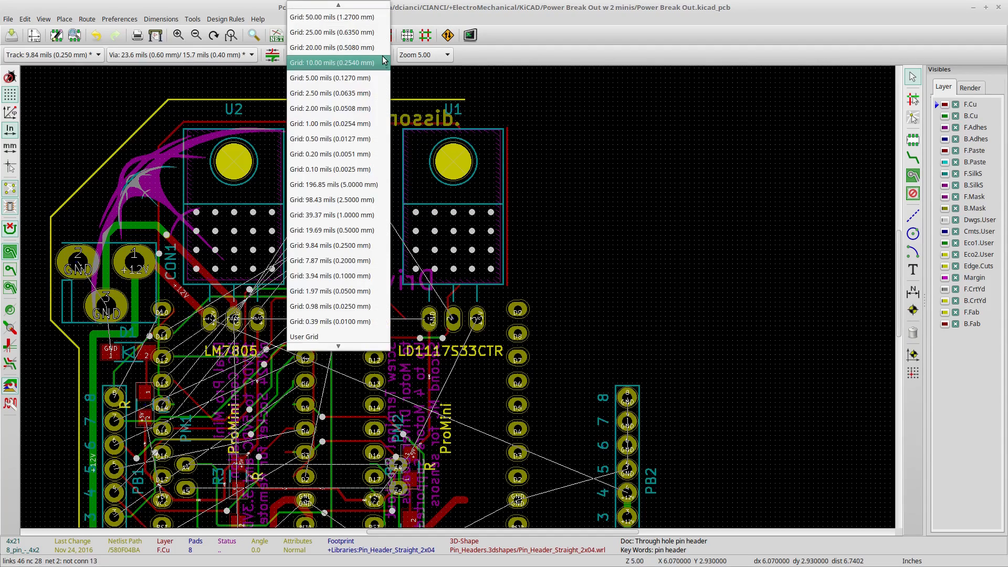
pyautogui.click(653, 302)
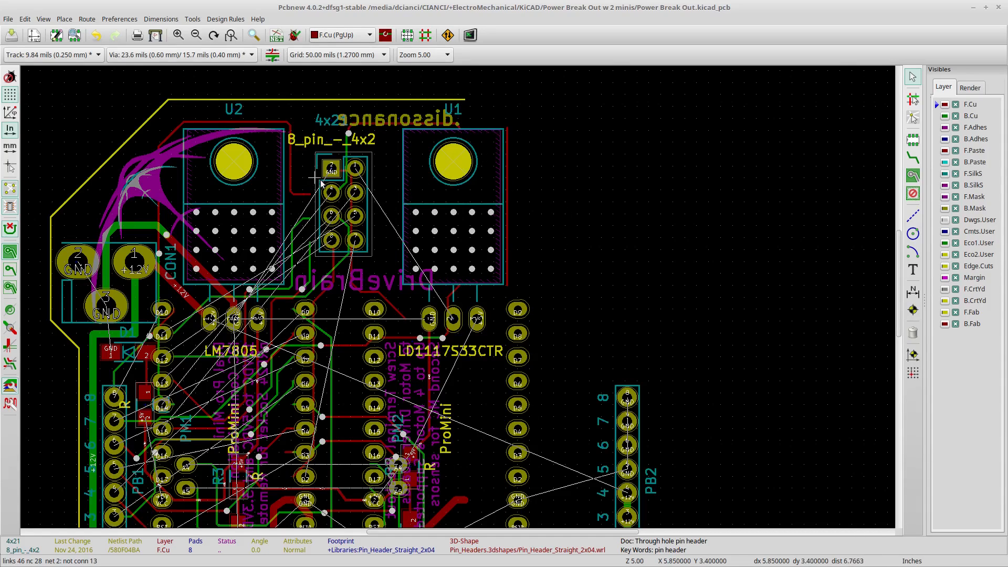
# Move footprint PM1 about 0.09 in to the right, closer to PM2.
pyautogui.scroll(-1, 376, 272)
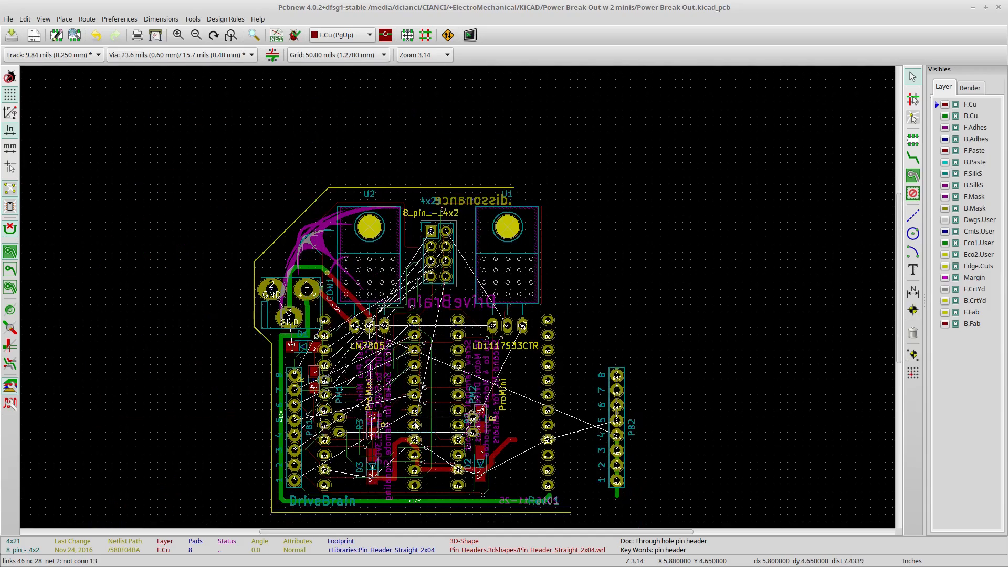
pyautogui.moveTo(403, 446); pyautogui.dragTo(444, 348, button='middle')
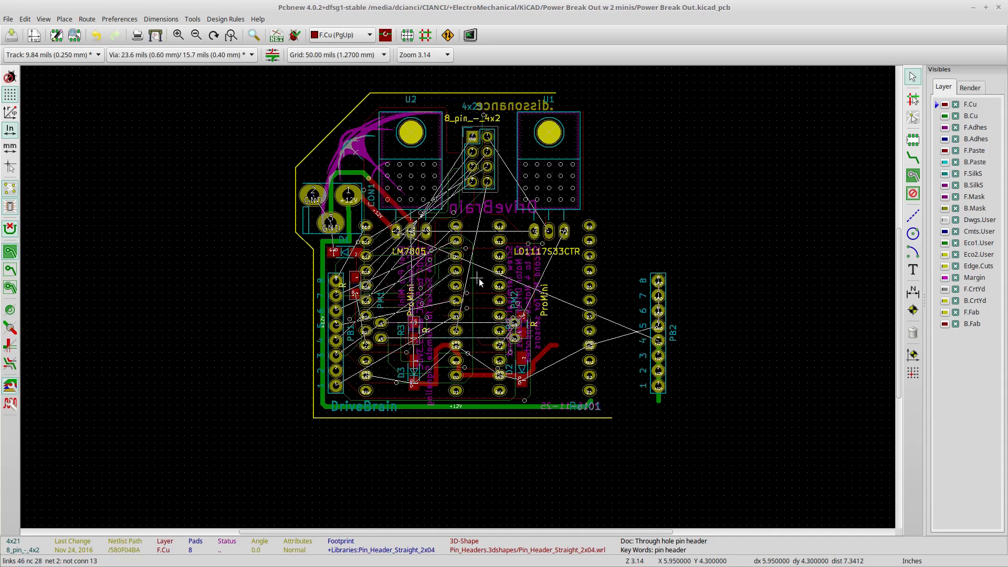
pyautogui.scroll(1, 479, 278)
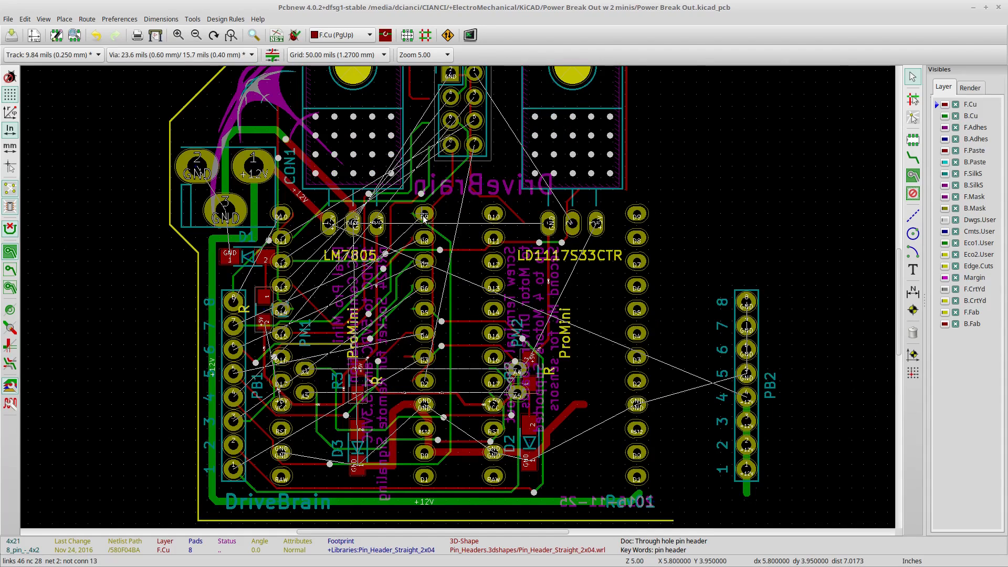
pyautogui.press('m')
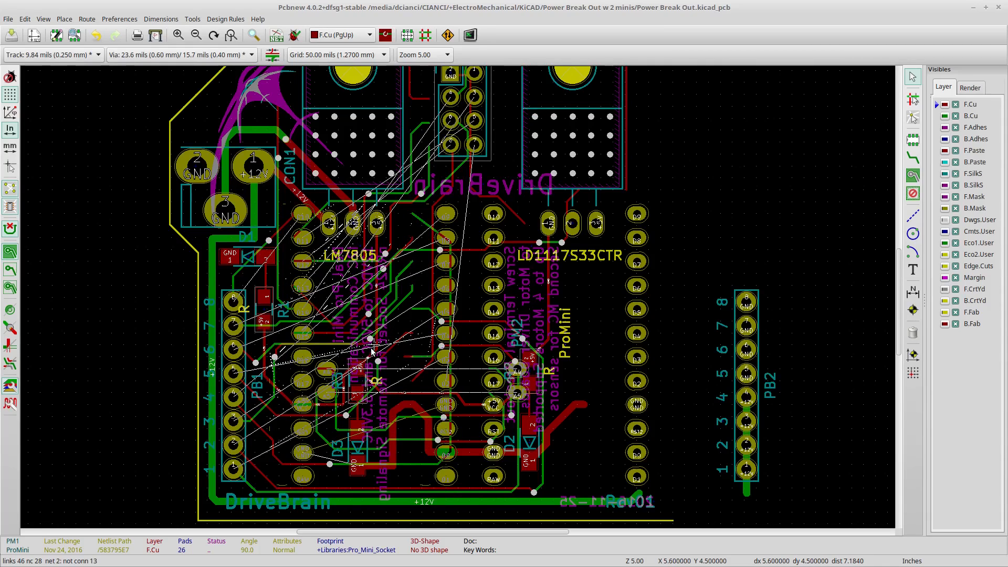
pyautogui.click(372, 350)
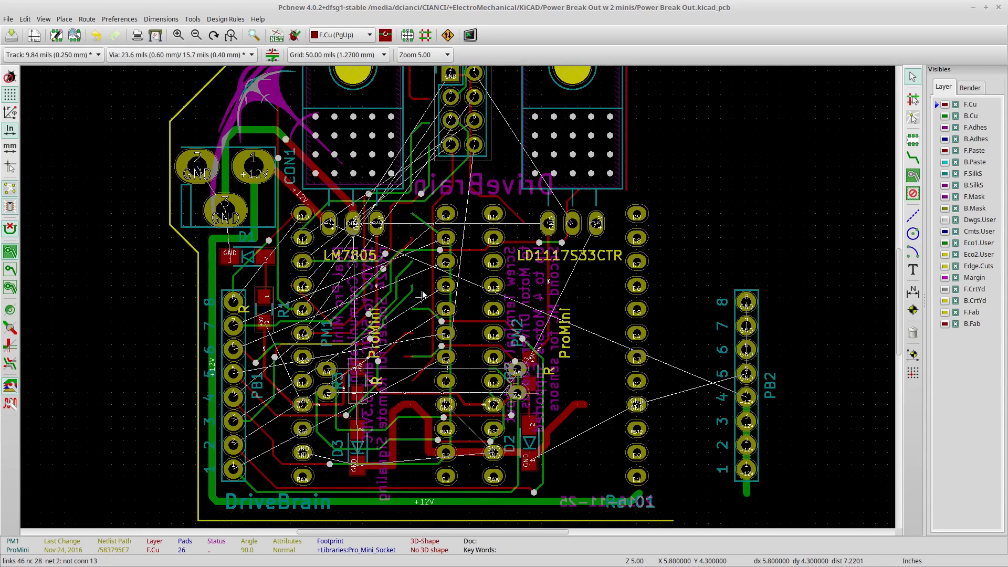
# Set the grid to 25.00 mils and shift footprint PM1 about 25 mils back toward PB1.
pyautogui.scroll(-1, 457, 301)
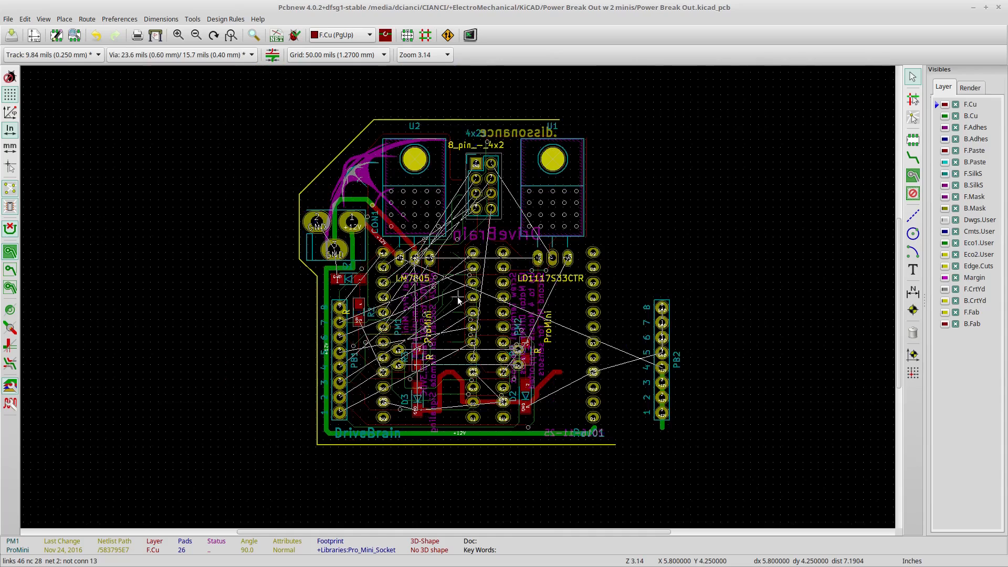
pyautogui.scroll(1, 458, 300)
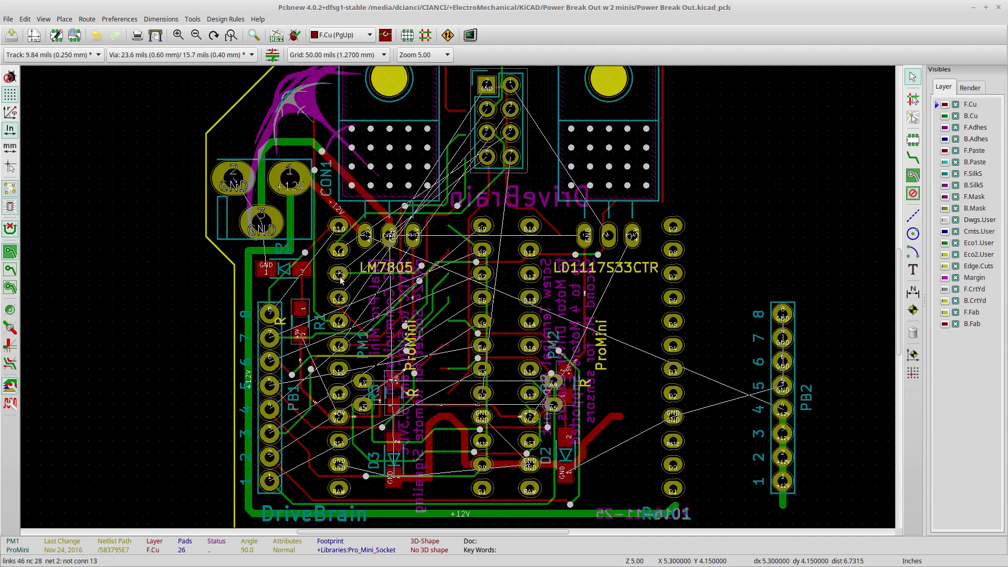
pyautogui.click(378, 54)
pyautogui.click(355, 69)
pyautogui.click(407, 360)
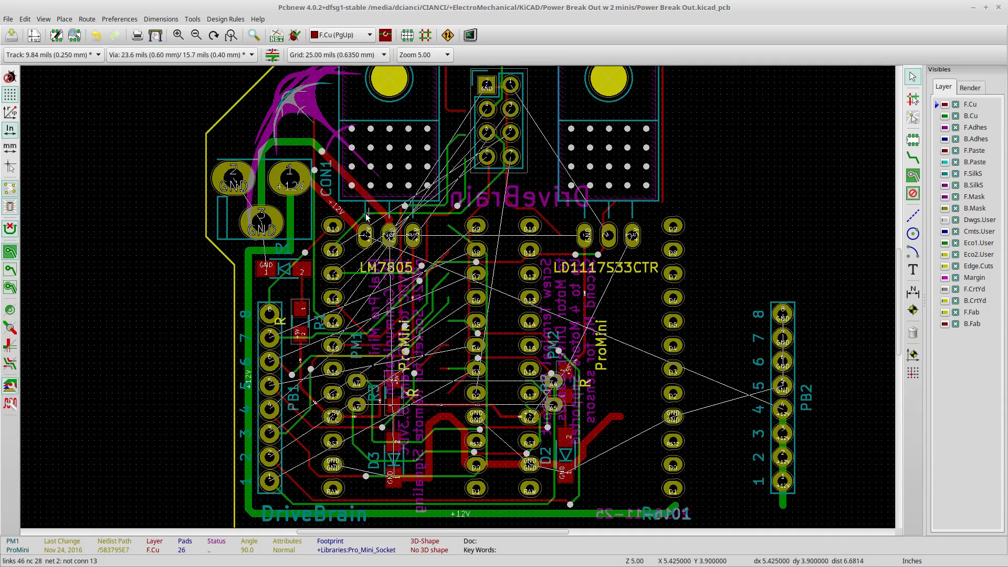
pyautogui.scroll(1, 458, 301)
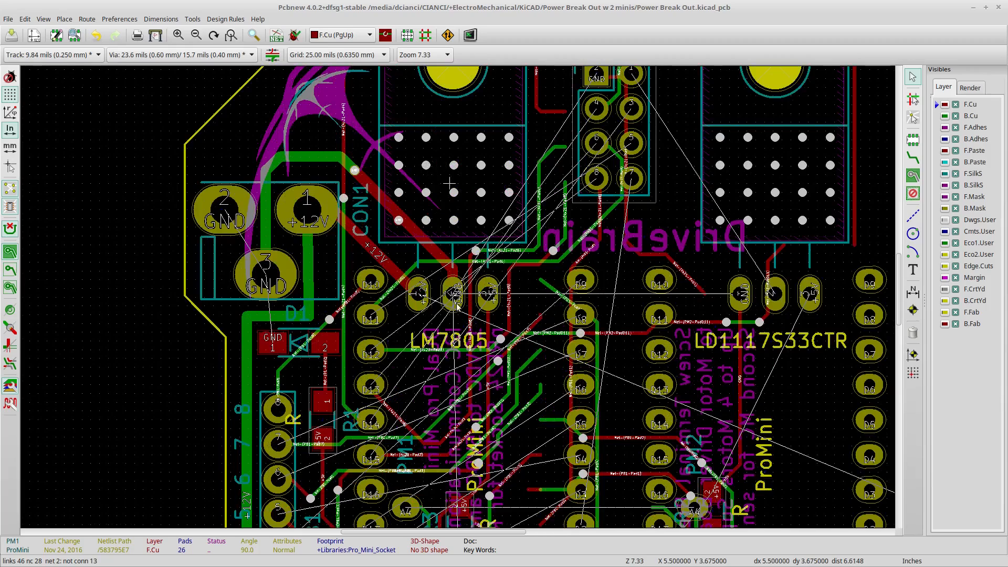
pyautogui.scroll(-1, 464, 307)
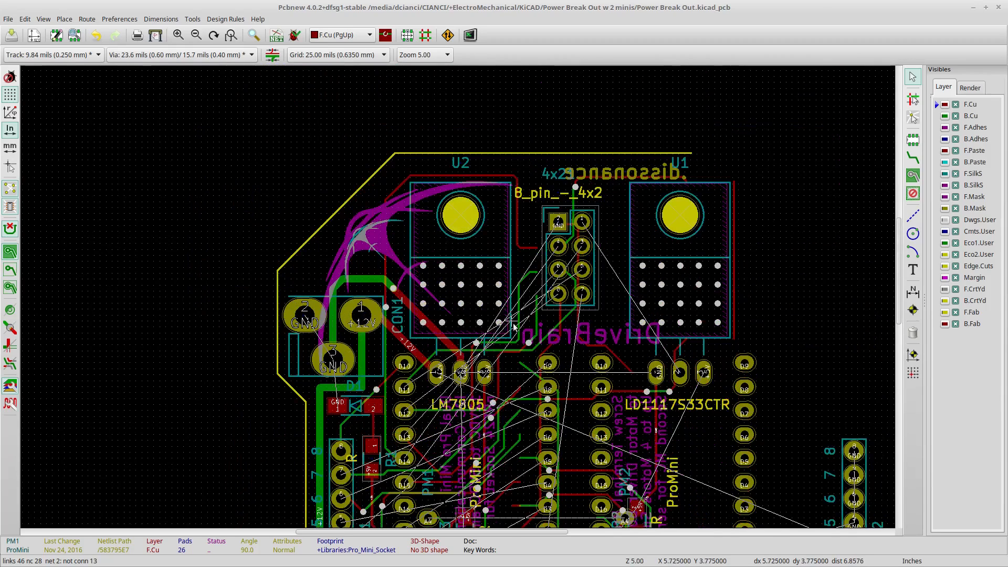
pyautogui.scroll(-1, 455, 296)
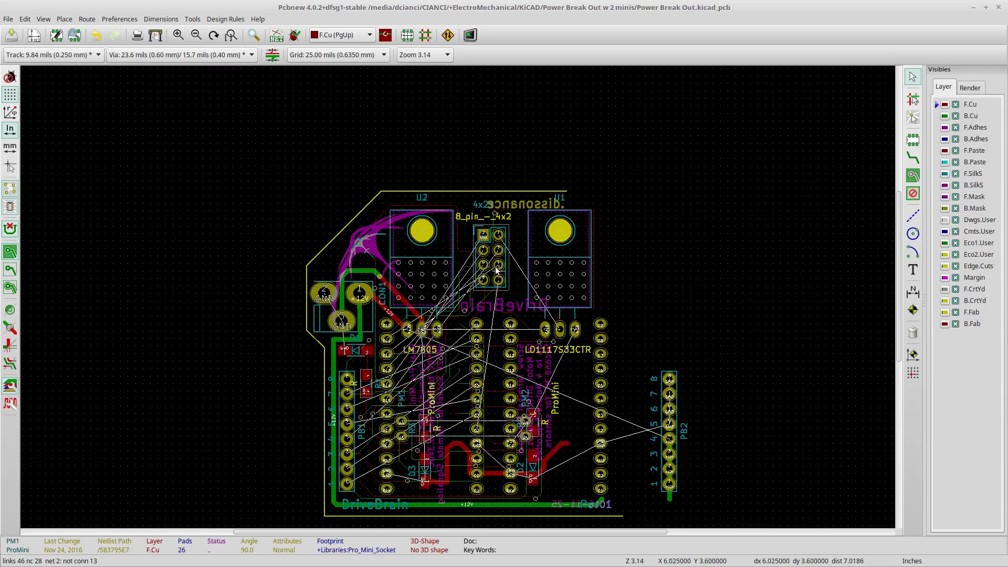
pyautogui.scroll(2, 439, 284)
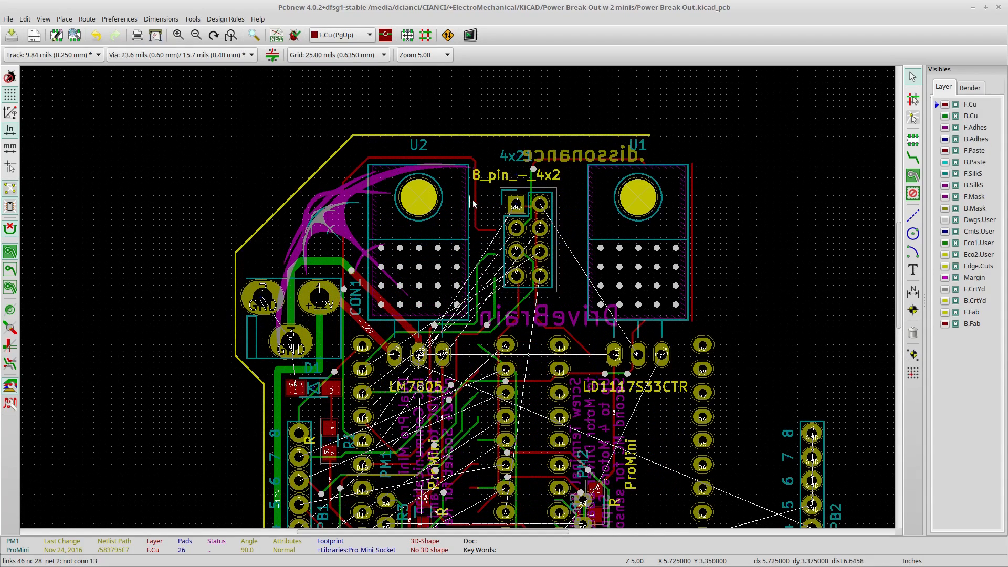
pyautogui.moveTo(476, 249); pyautogui.dragTo(372, 314)
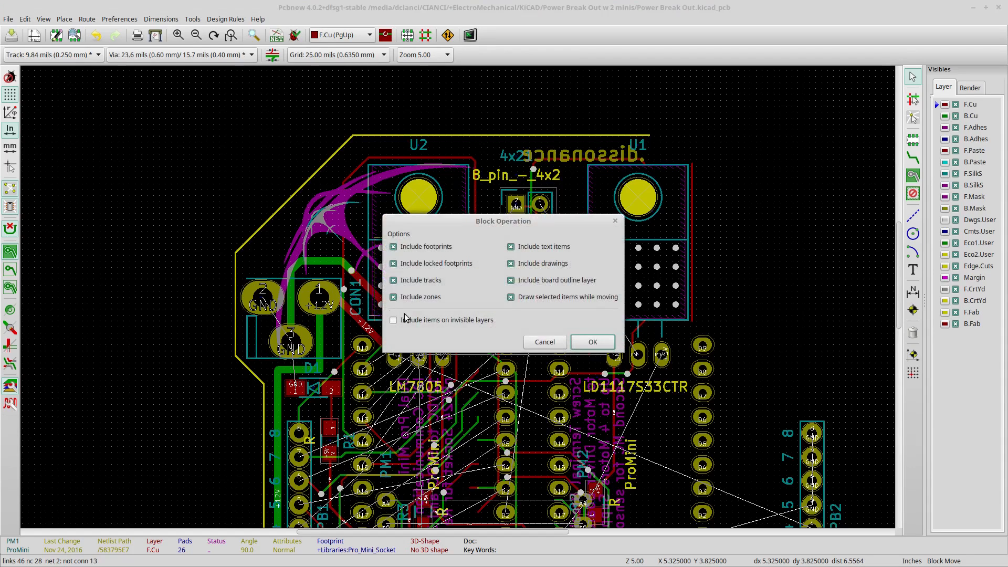
pyautogui.click(599, 347)
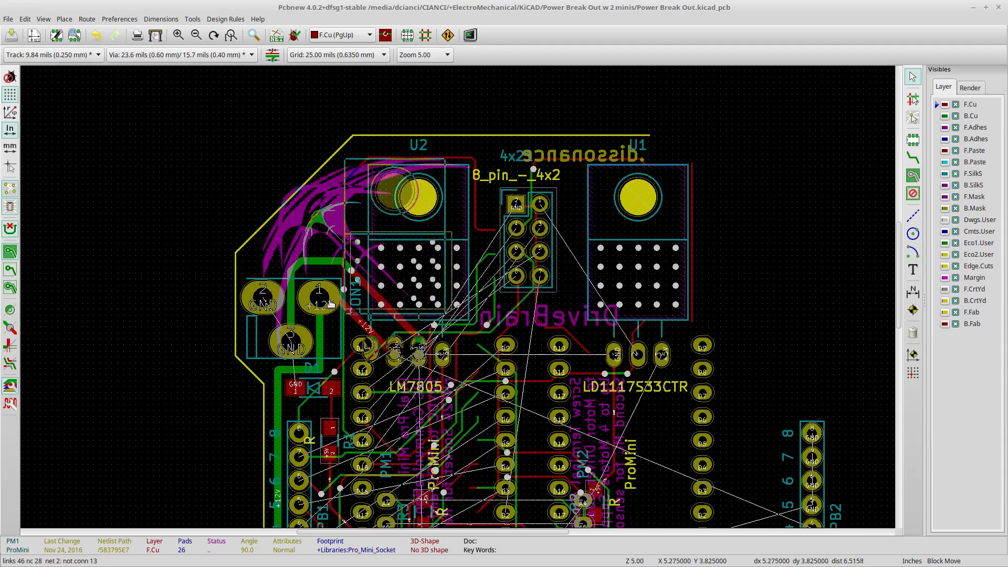
pyautogui.click(369, 306)
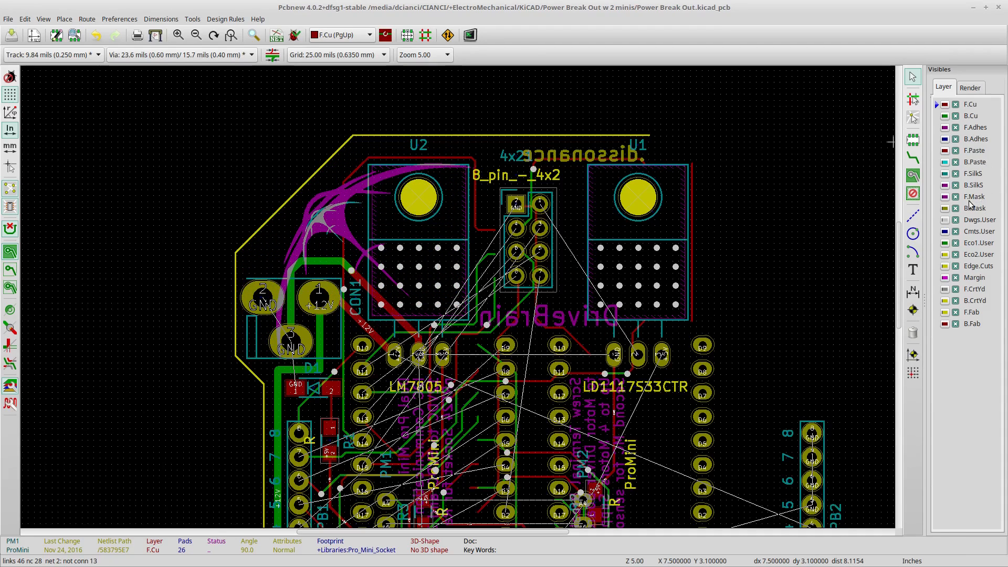
# Hide the B.Cu, B.SilkS and B.Mask layers while keeping F.SilkS and F.Mask shown.
pyautogui.click(955, 116)
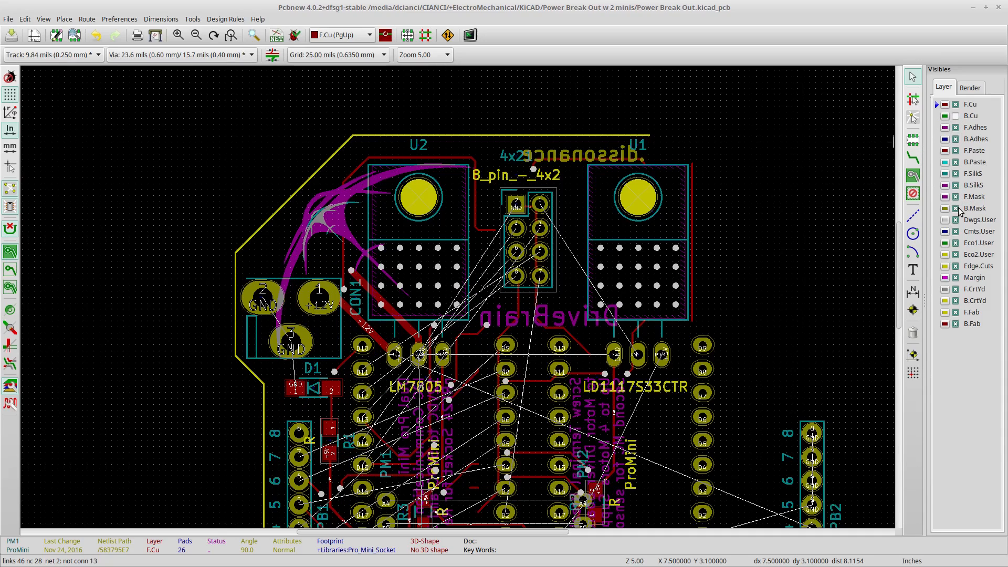
pyautogui.click(956, 208)
pyautogui.click(956, 197)
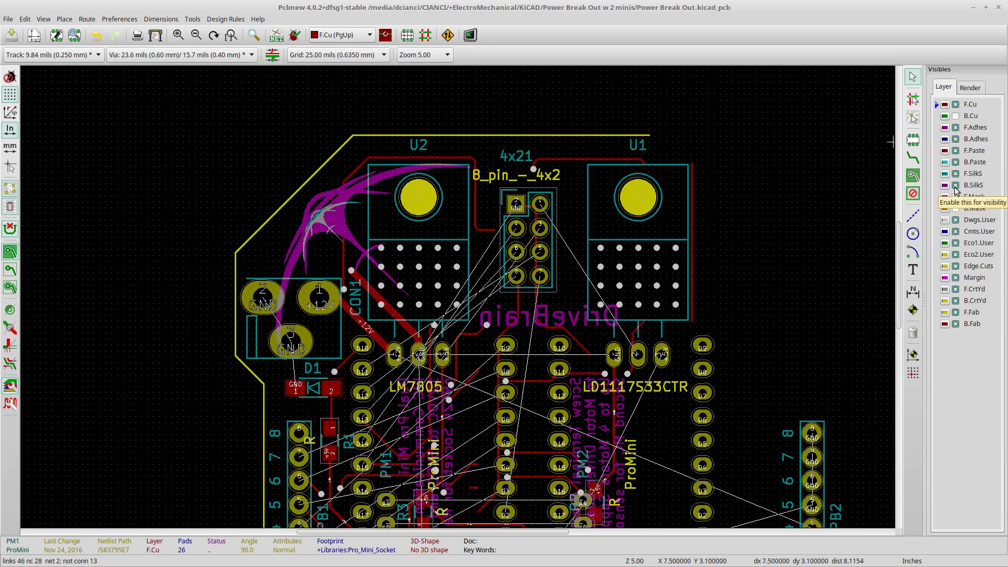
pyautogui.click(956, 186)
pyautogui.click(956, 174)
pyautogui.click(956, 174)
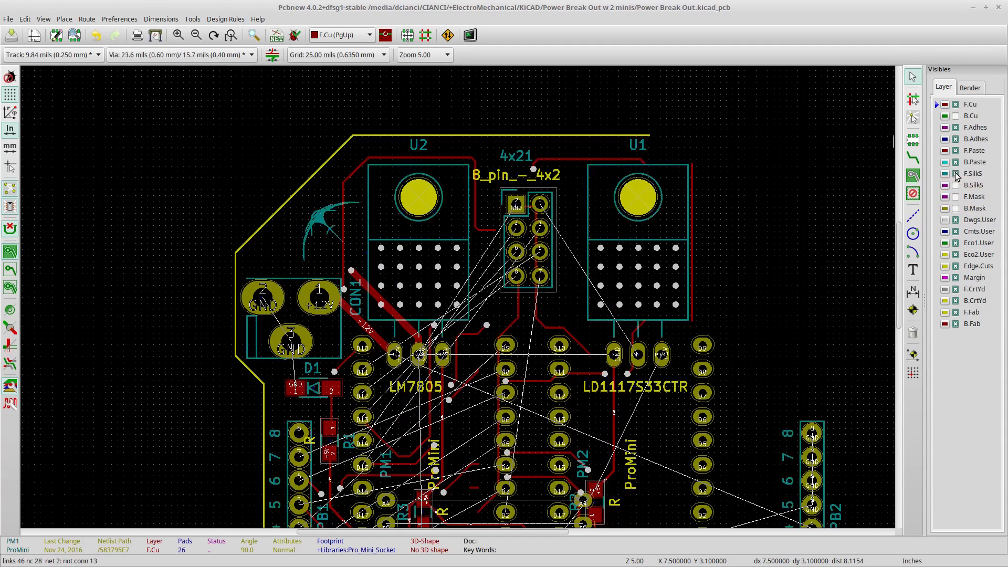
pyautogui.click(956, 173)
pyautogui.click(955, 174)
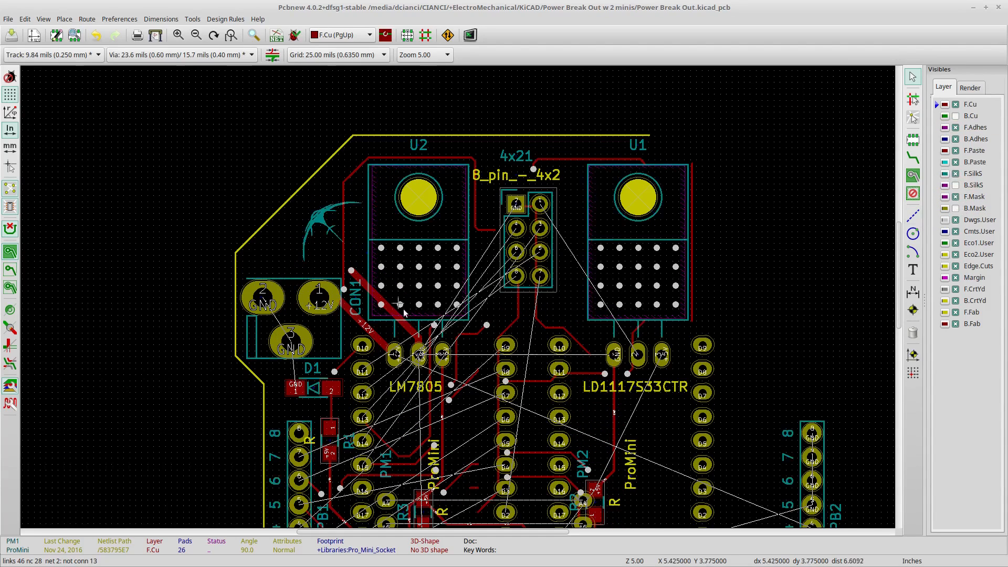
pyautogui.click(956, 197)
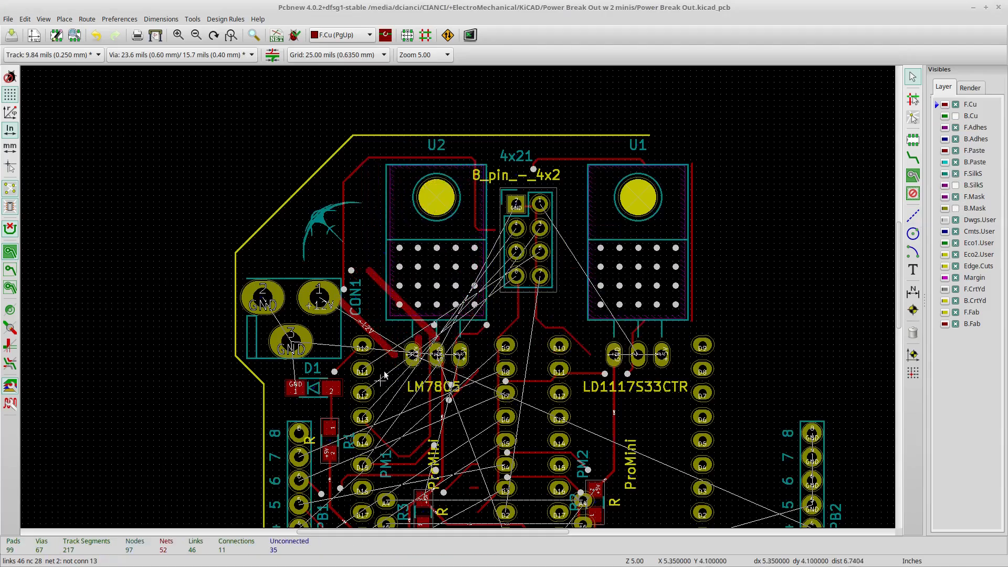
# Move regulator U1 slightly left toward U2 and place header 4x21 midway between the two regulators.
pyautogui.press('m')
pyautogui.click(683, 321)
pyautogui.click(601, 282)
pyautogui.scroll(1, 504, 155)
pyautogui.press('m')
pyautogui.click(456, 297)
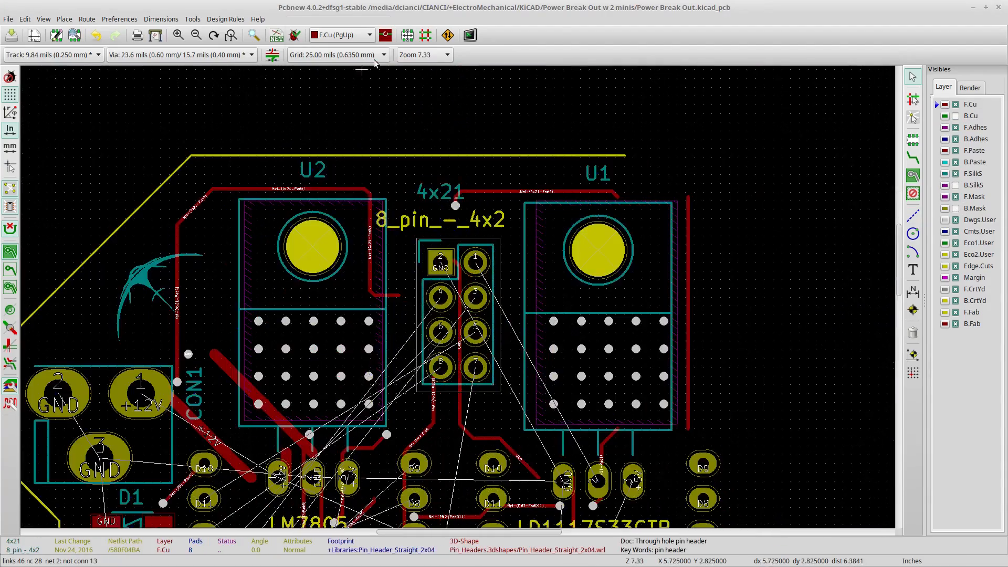
# Align R2 above D2 between PM2's pad rows, and line up D3 and R3 in one column between PM1's pad rows.
pyautogui.scroll(-2, 415, 420)
pyautogui.scroll(1, 423, 356)
pyautogui.press('m')
pyautogui.click(669, 289)
pyautogui.press('m')
pyautogui.click(478, 361)
pyautogui.press('m')
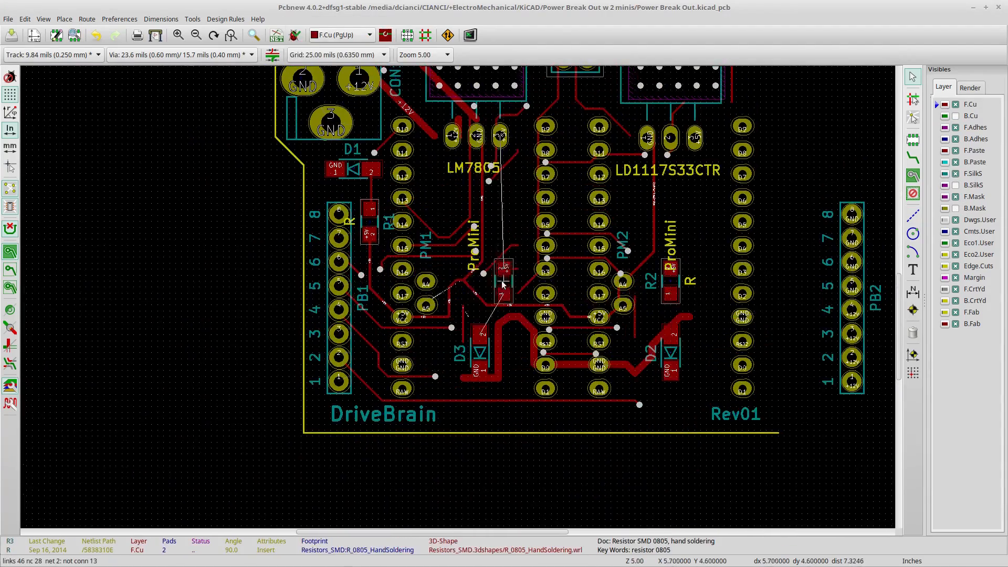
pyautogui.click(478, 290)
# Move header footprint PB2 left, close beside PM2's right pad row.
pyautogui.scroll(-1, 604, 248)
pyautogui.press('m')
pyautogui.click(575, 318)
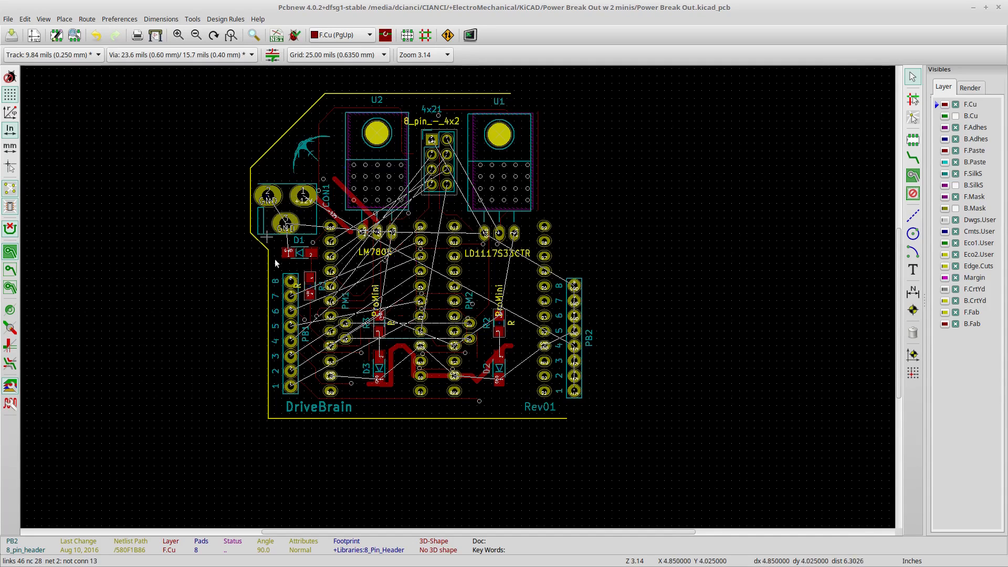
# Open footprint PB1 in the Footprint Editor, check the drill size in pad 4's properties, and return to the board.
pyautogui.rightClick(291, 295)
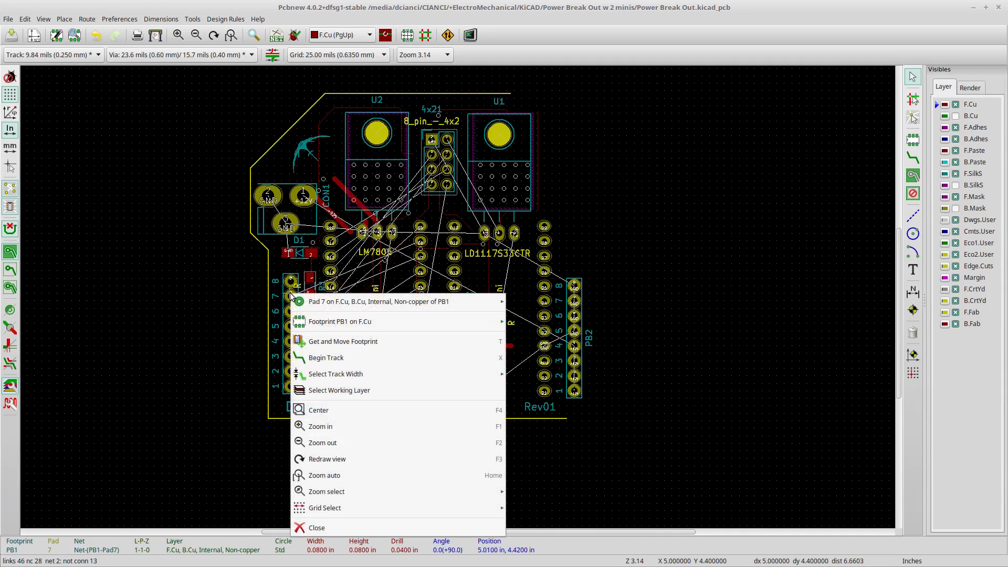
pyautogui.moveTo(343, 328)
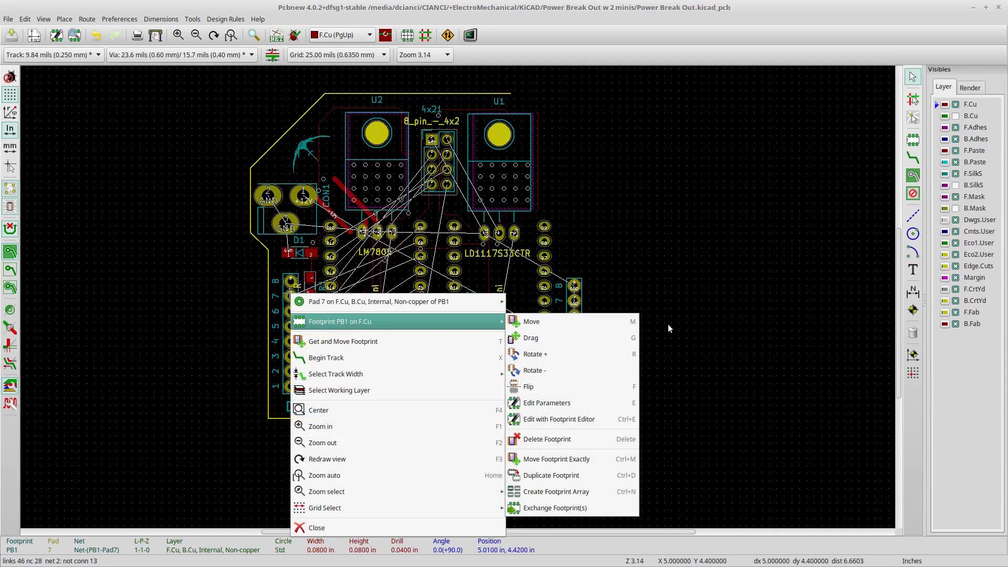
pyautogui.click(566, 419)
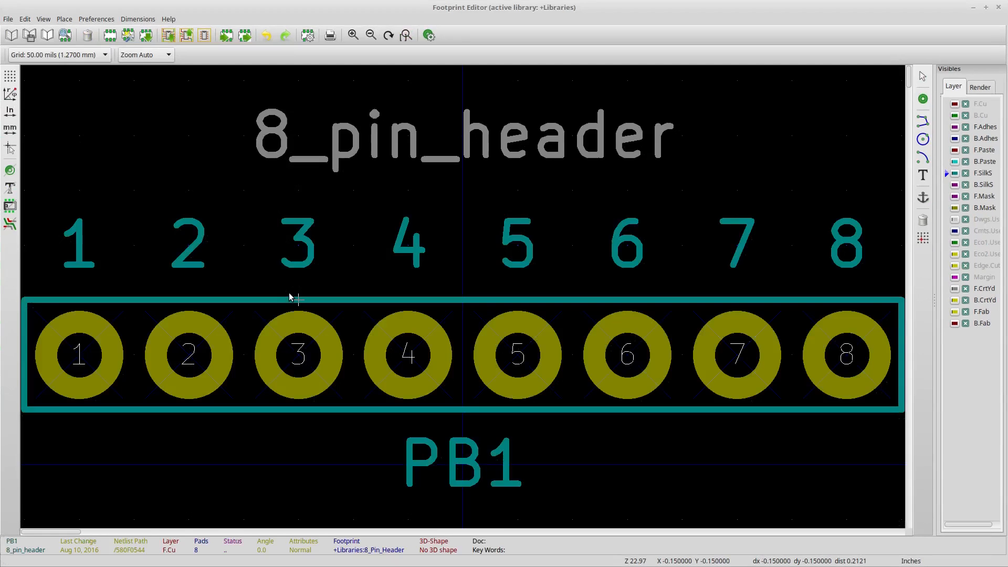
pyautogui.rightClick(385, 358)
pyautogui.click(446, 304)
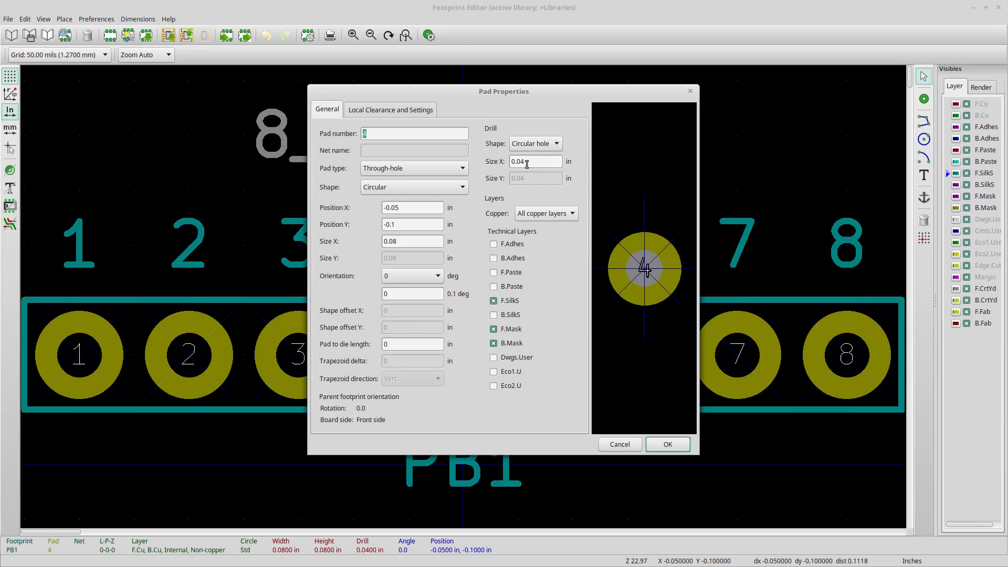
pyautogui.click(663, 444)
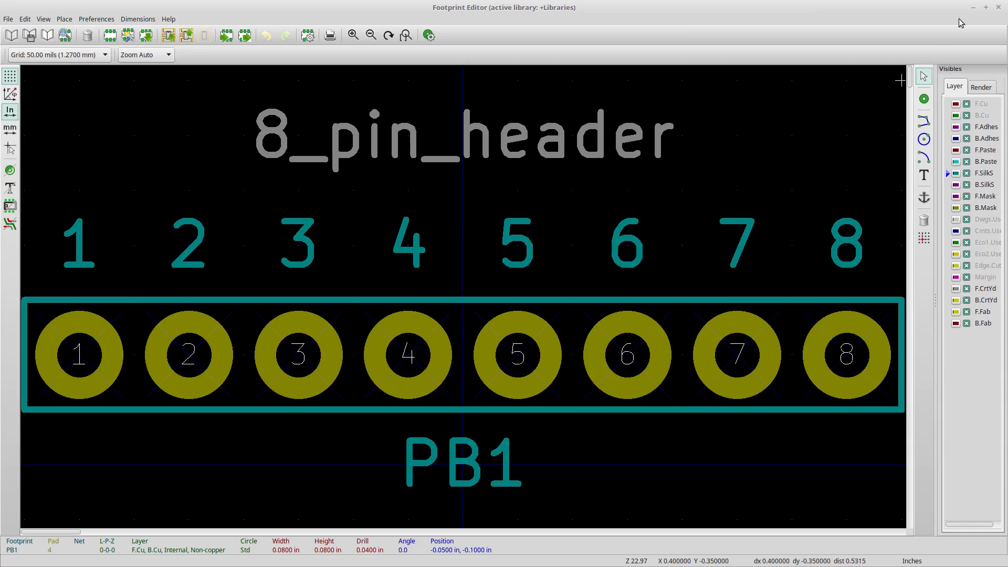
pyautogui.click(998, 8)
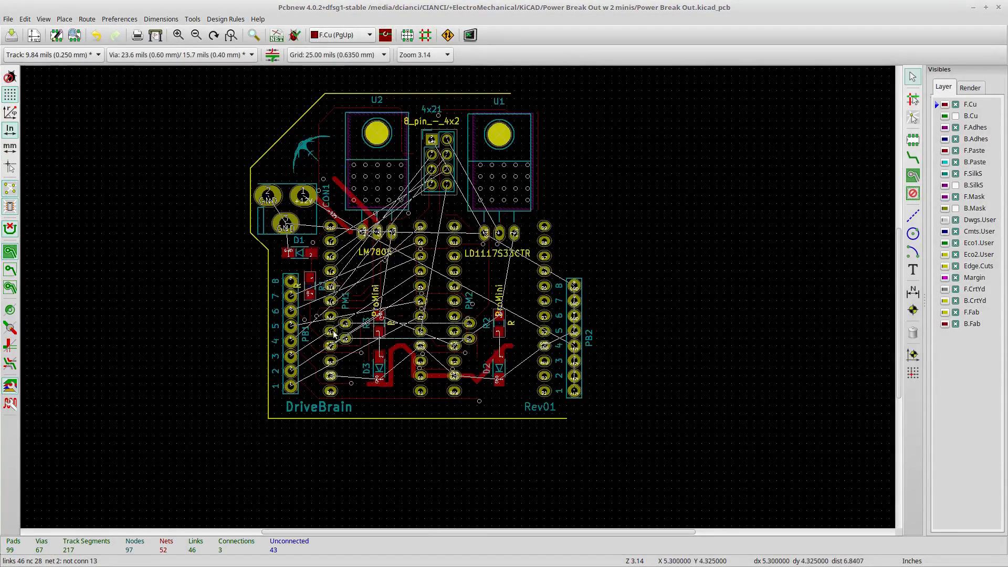
# Open footprint PM1 in the Footprint Editor with both pad rows in view.
pyautogui.rightClick(331, 244)
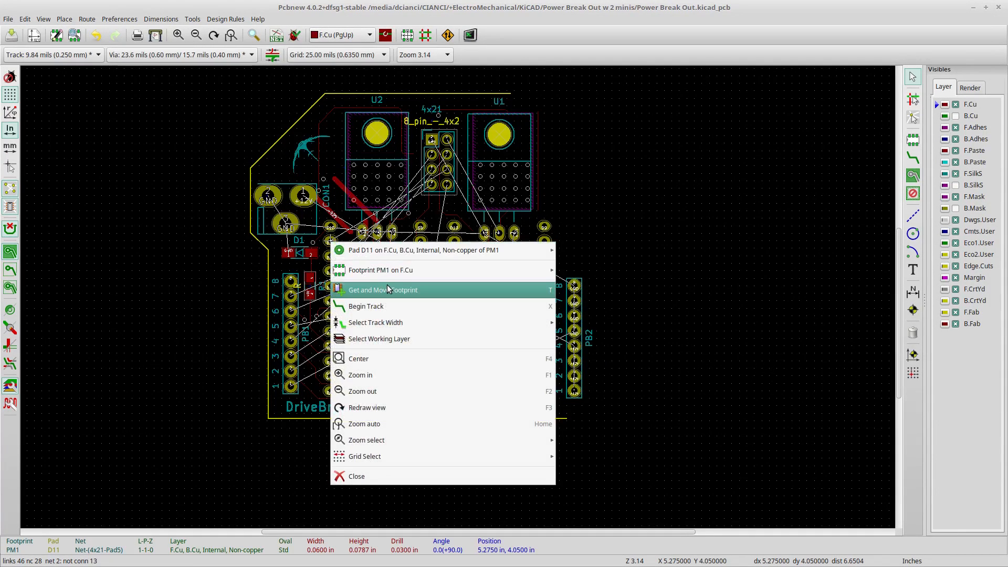
pyautogui.moveTo(402, 273)
pyautogui.click(630, 372)
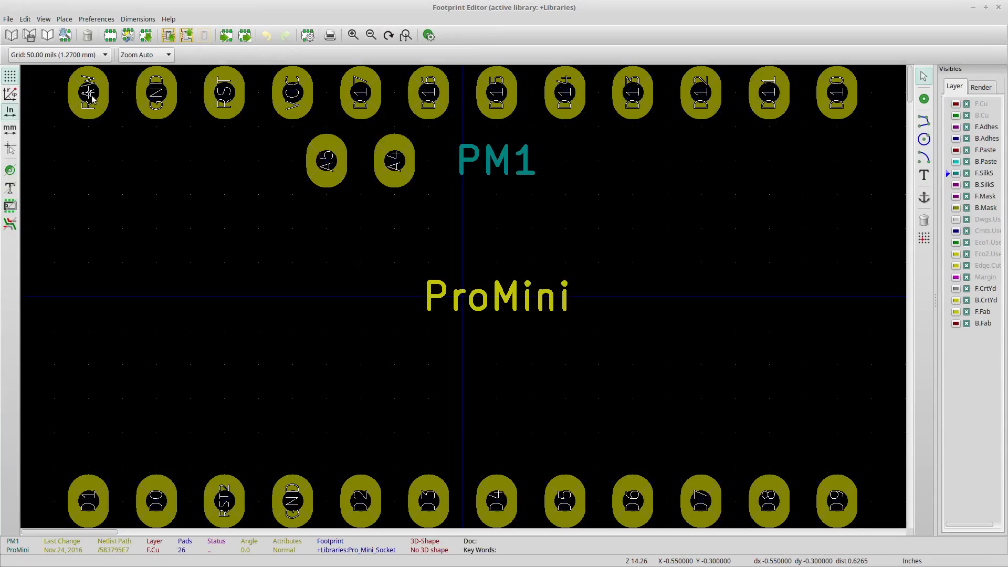
pyautogui.scroll(-1, 92, 97)
pyautogui.scroll(1, 682, 416)
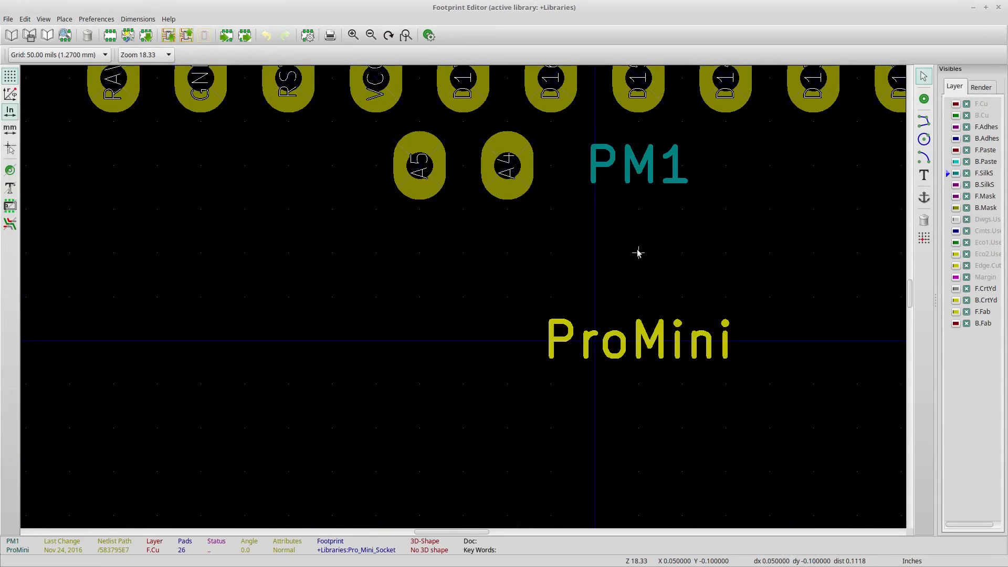
pyautogui.scroll(-1, 638, 253)
pyautogui.scroll(-1, 355, 289)
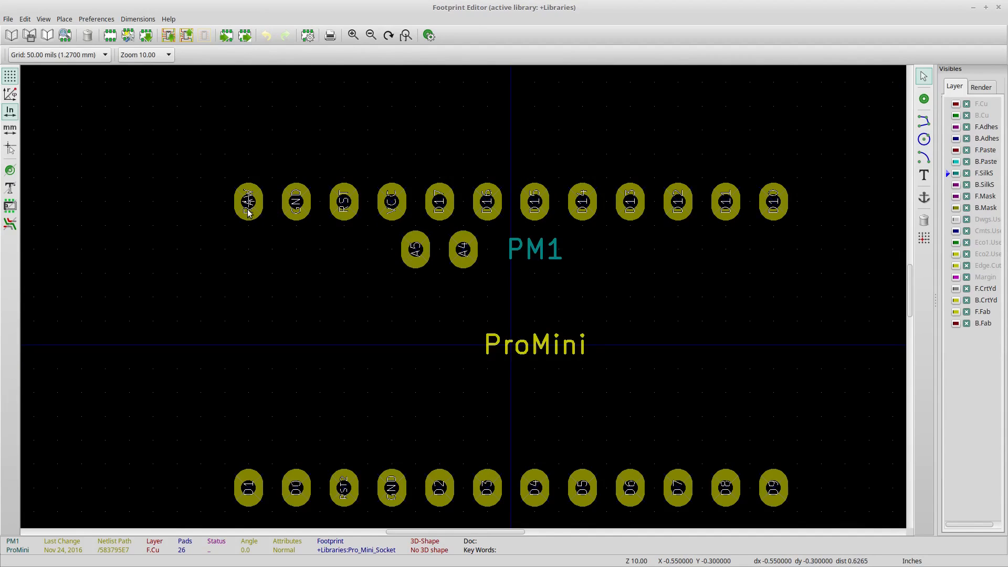
pyautogui.moveTo(200, 154); pyautogui.dragTo(773, 202)
pyautogui.rightClick(773, 203)
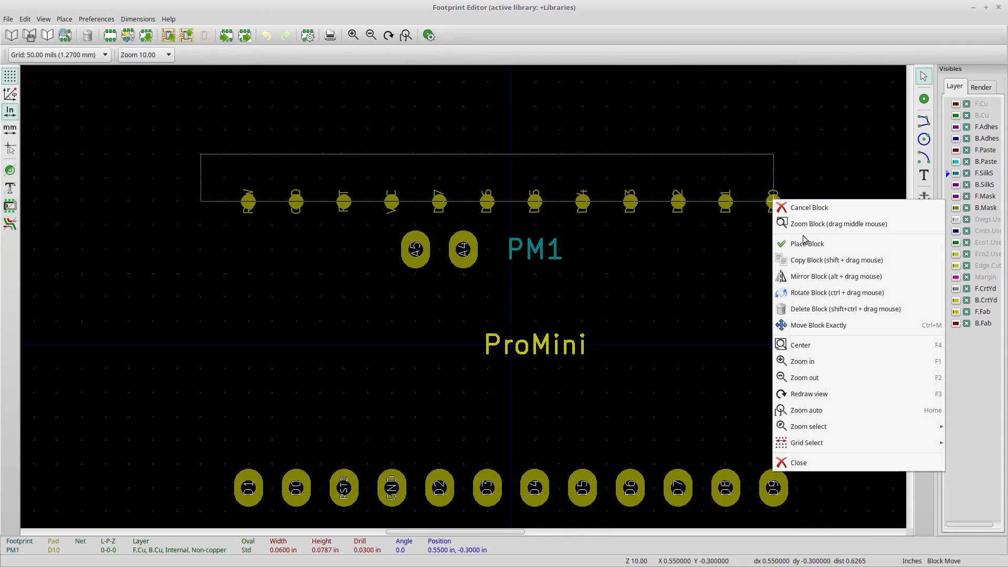
pyautogui.click(758, 196)
pyautogui.click(775, 205)
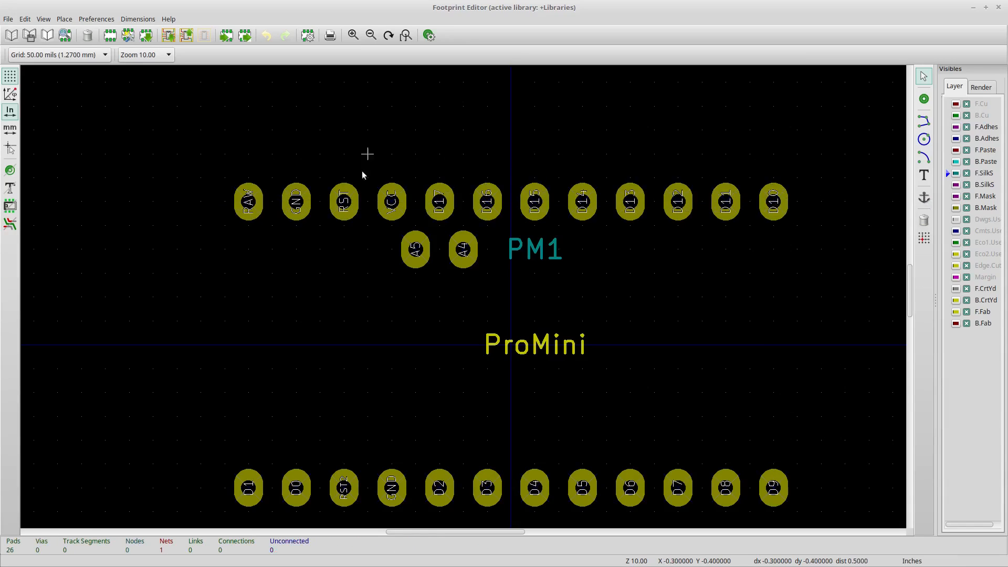
# Set the drill size of PM1's RAW pad to 0.04 in.
pyautogui.rightClick(249, 207)
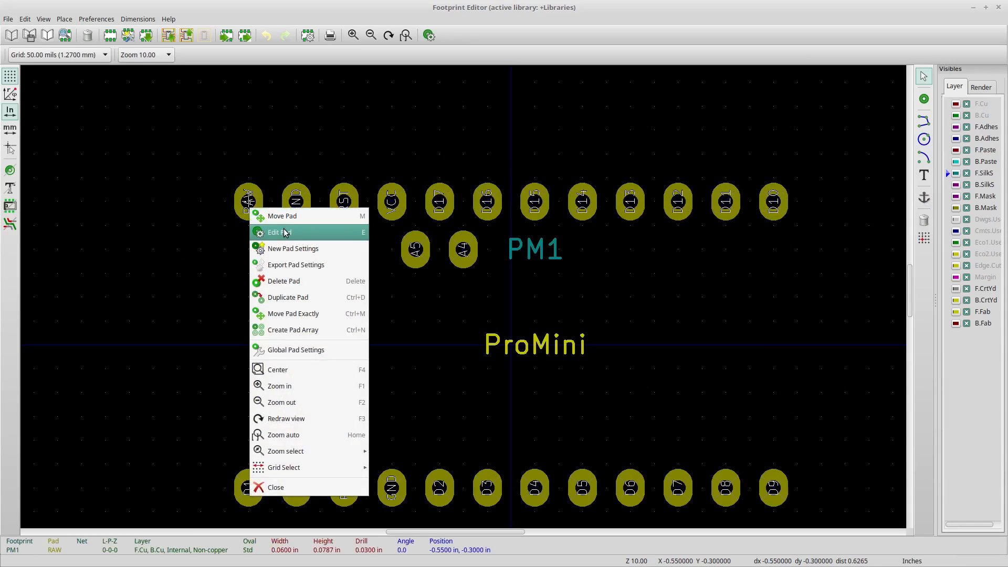
pyautogui.click(287, 231)
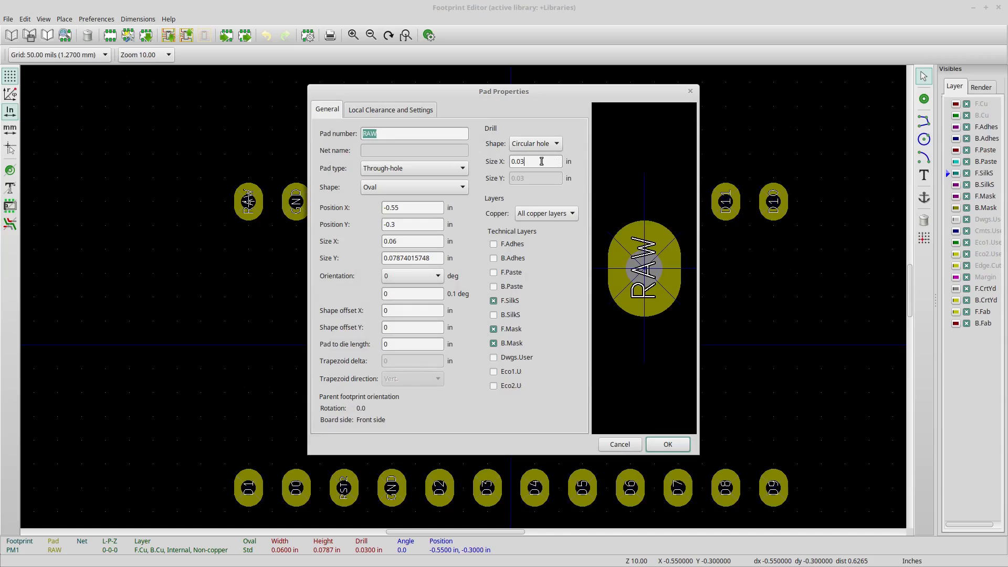
pyautogui.click(522, 163)
pyautogui.write('4')
pyautogui.click(667, 444)
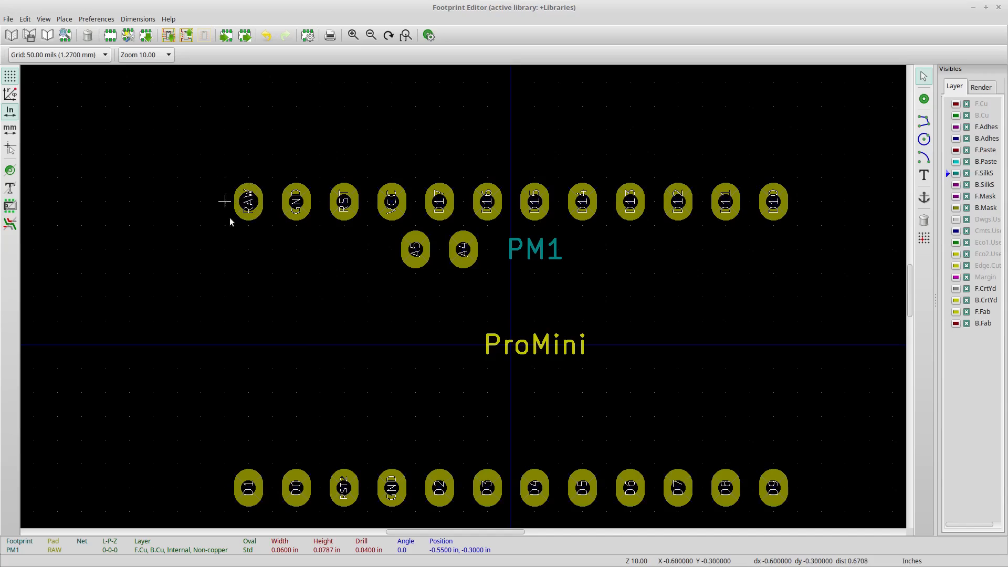
# Resize PM1's RAW pad to 0.07 in for Size X and 0.09 in for Size Y.
pyautogui.rightClick(256, 207)
pyautogui.click(286, 230)
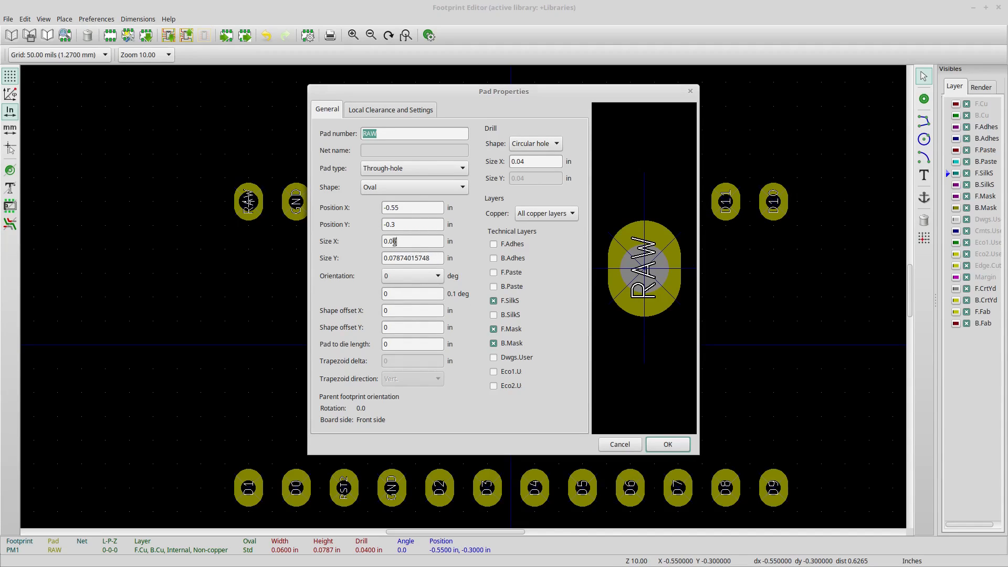
pyautogui.moveTo(394, 241); pyautogui.dragTo(400, 241)
pyautogui.write('7')
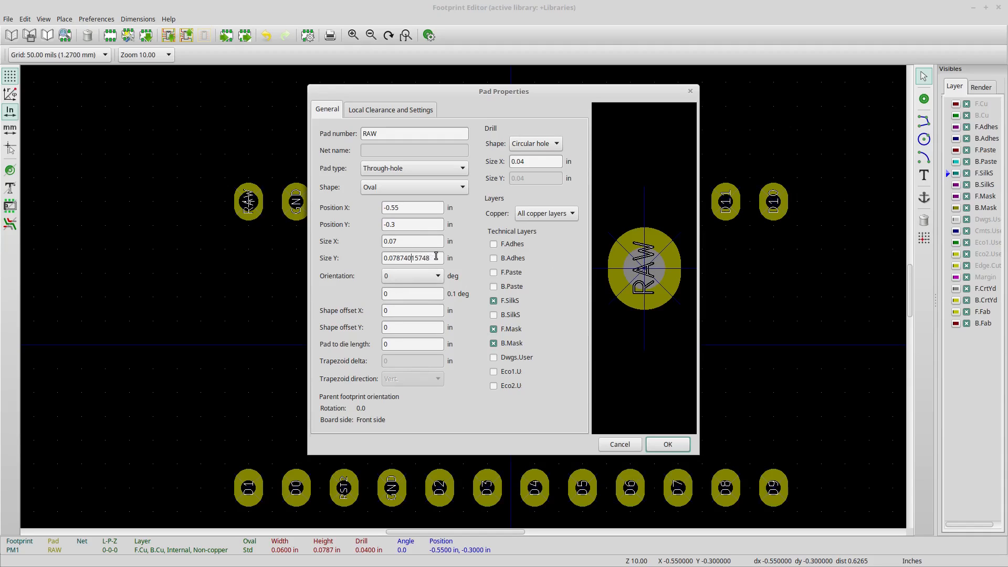
pyautogui.moveTo(435, 258); pyautogui.dragTo(398, 257)
pyautogui.press('BackSpace')
pyautogui.press('BackSpace')
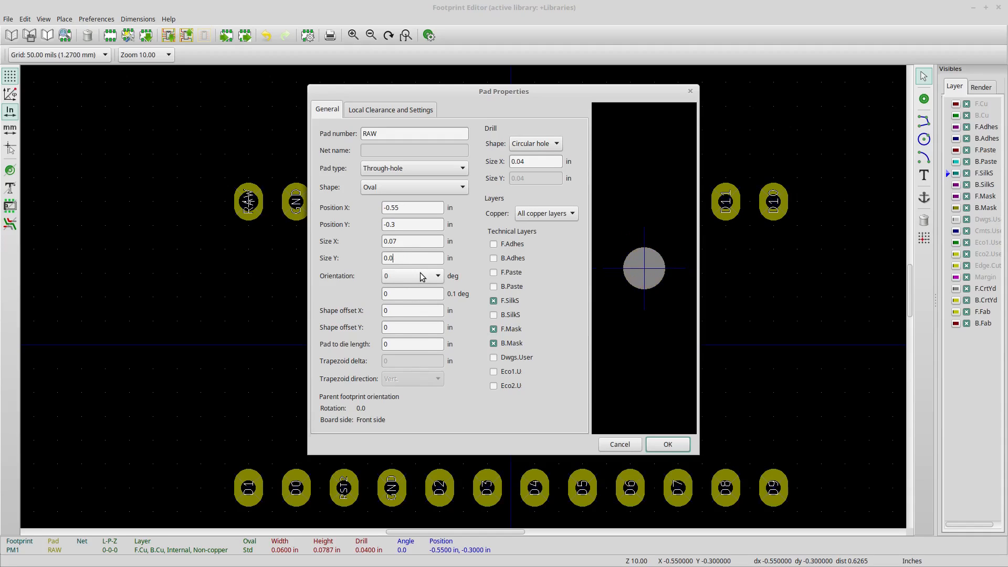
pyautogui.write('9')
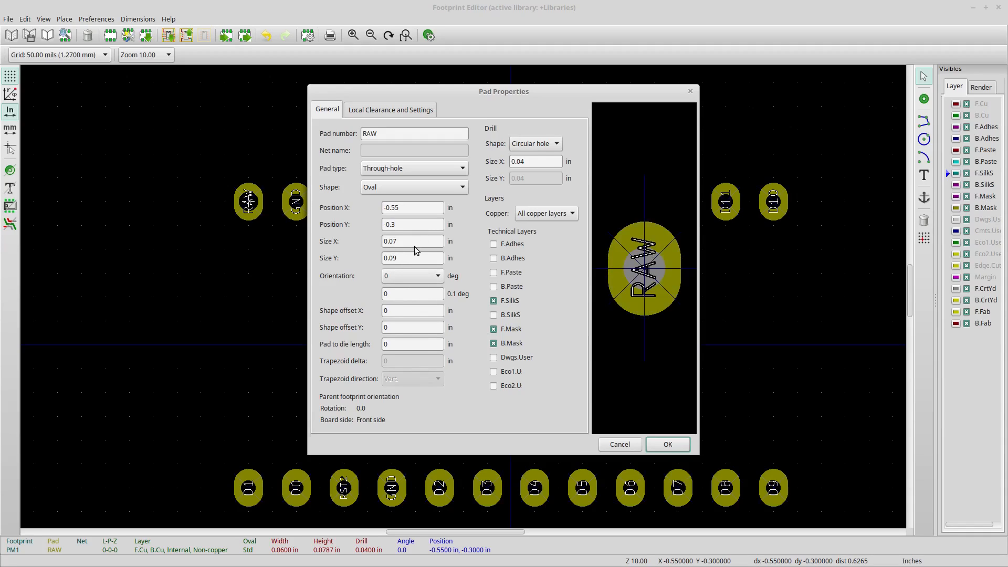
pyautogui.click(411, 243)
pyautogui.click(678, 445)
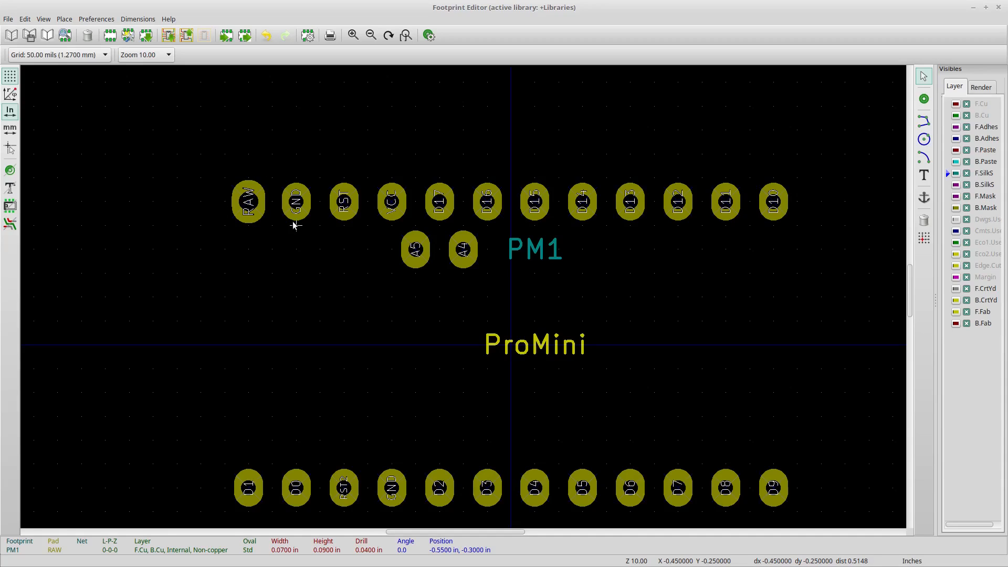
# Resize the upper-row GND pad to 0.07 in for Size X and 0.09 in for Size Y, with a 0.04 in drill.
pyautogui.rightClick(295, 203)
pyautogui.click(315, 236)
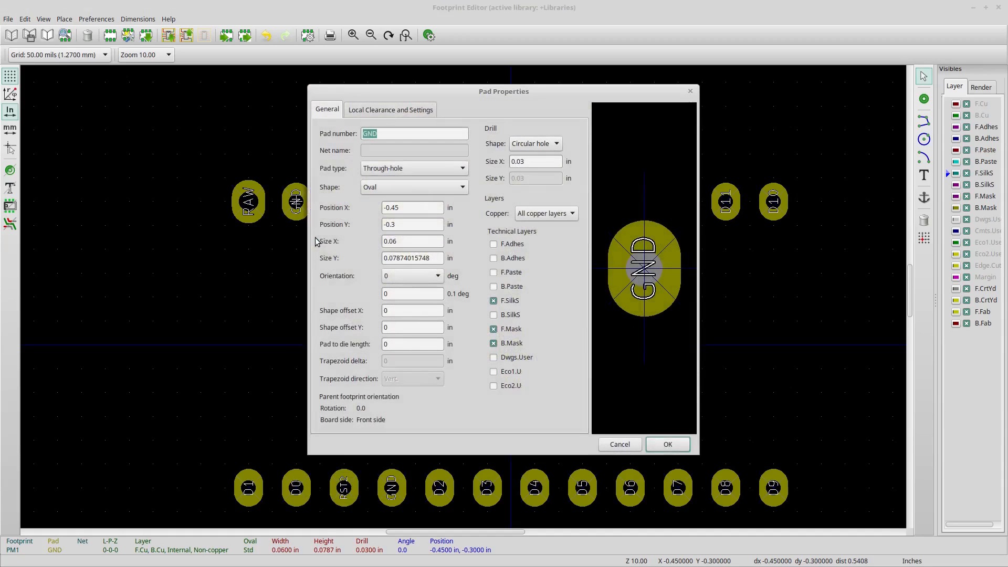
pyautogui.moveTo(410, 243); pyautogui.dragTo(375, 230)
pyautogui.write('.0')
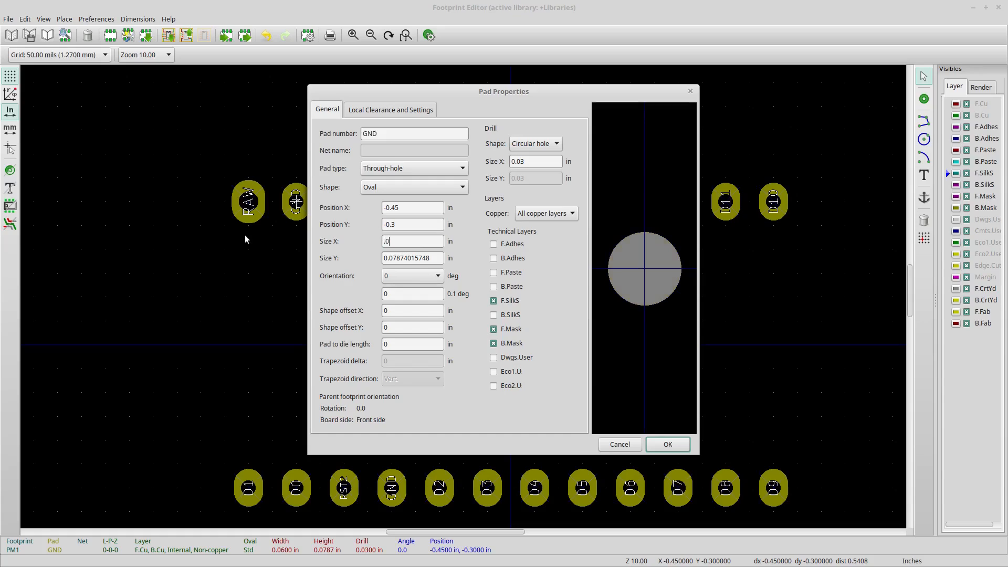
pyautogui.write('7')
pyautogui.click(415, 258)
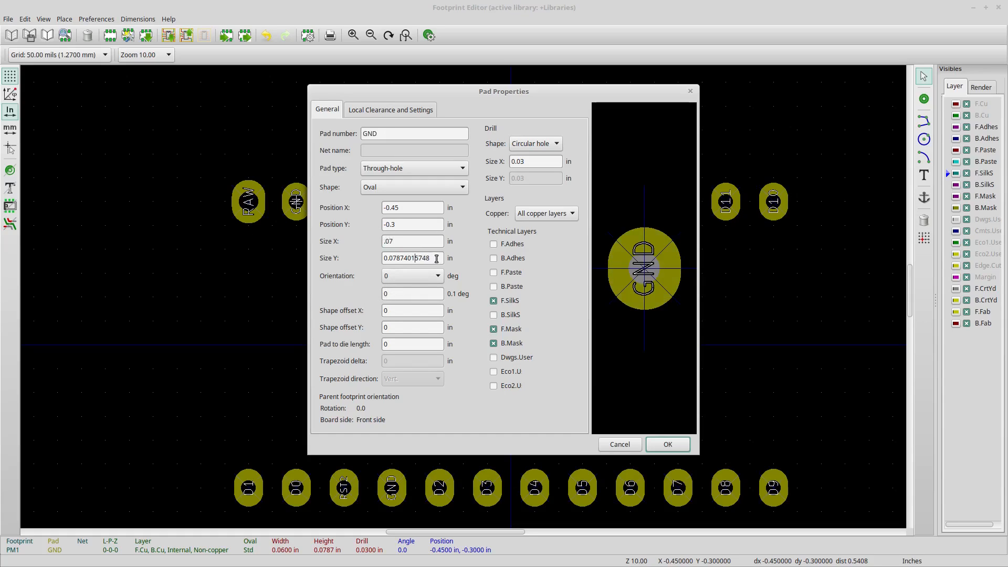
pyautogui.moveTo(437, 258); pyautogui.dragTo(387, 259)
pyautogui.write('0.09')
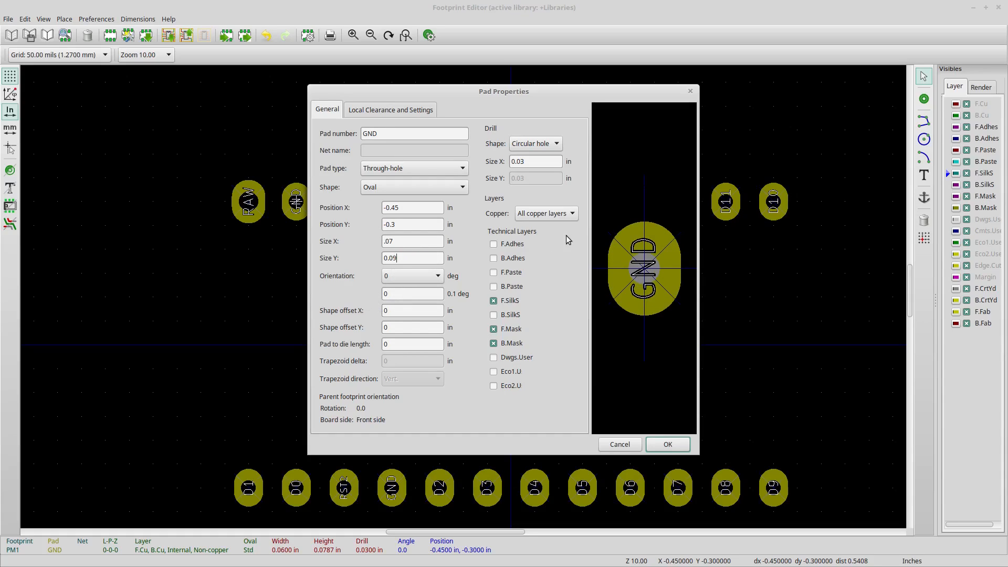
pyautogui.click(529, 163)
pyautogui.write('4')
pyautogui.click(669, 445)
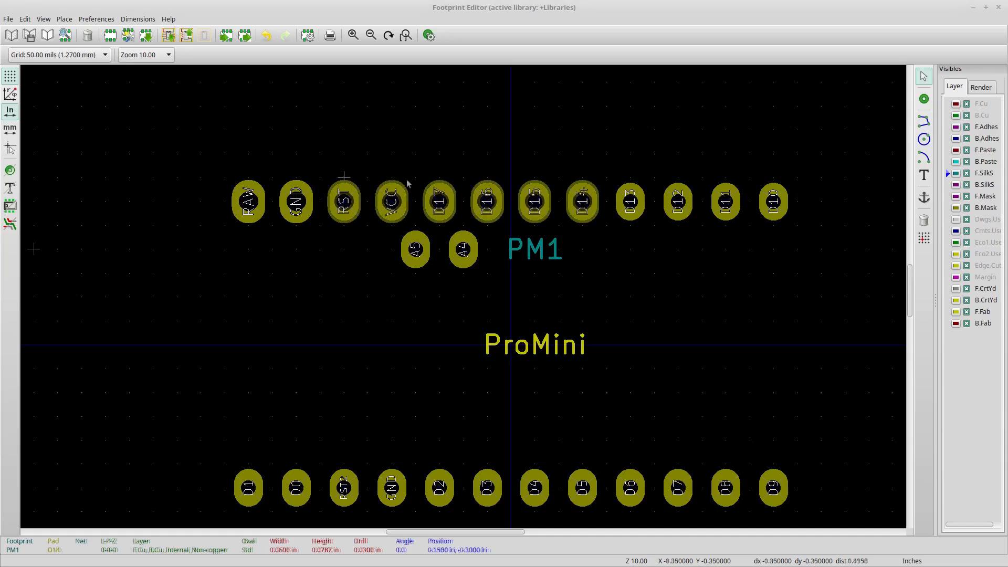
# Apply the current pad settings, 0.07 by 0.09 in with a 0.04 in drill, to upper-row pads D14 through D10.
pyautogui.click(592, 221)
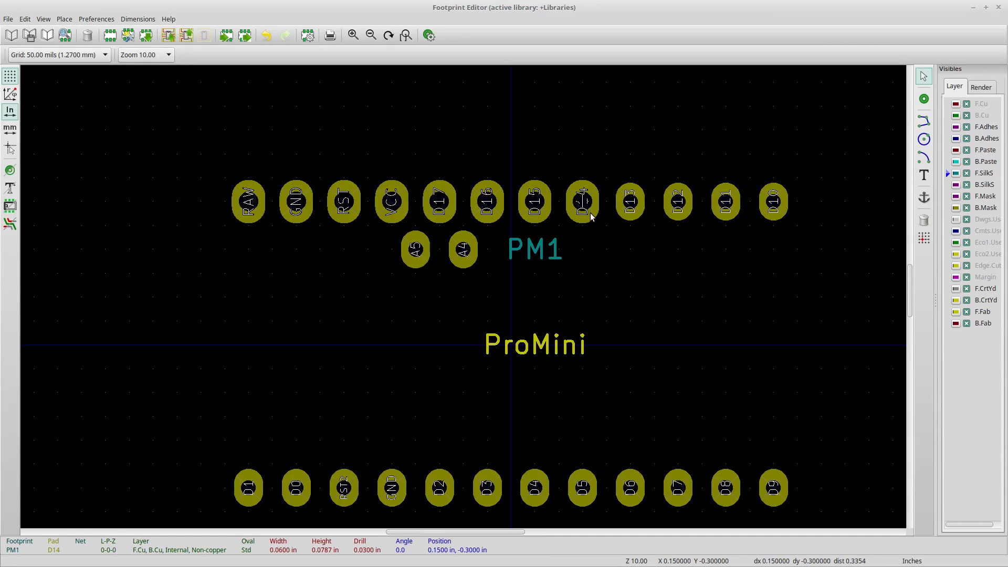
pyautogui.rightClick(637, 213)
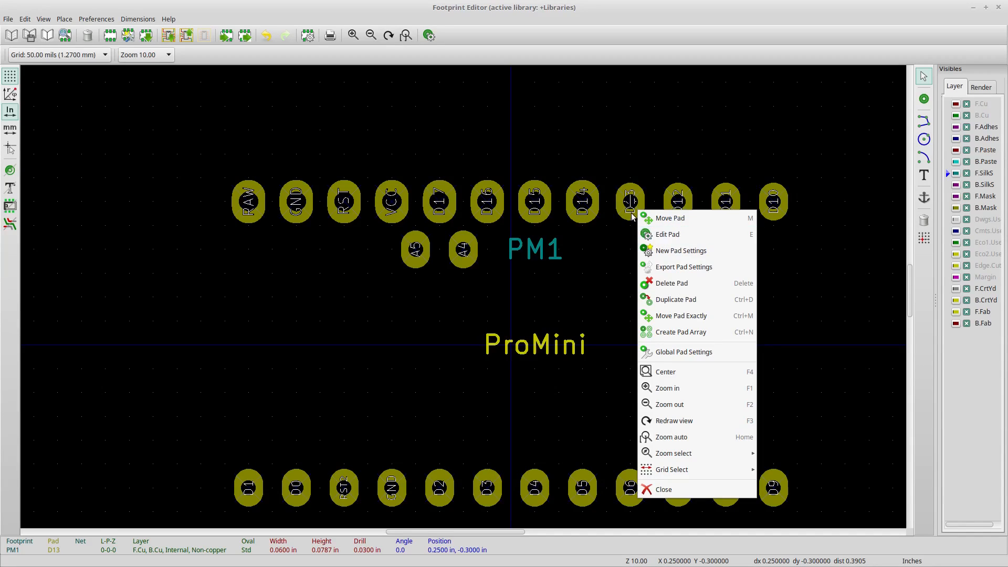
pyautogui.click(671, 253)
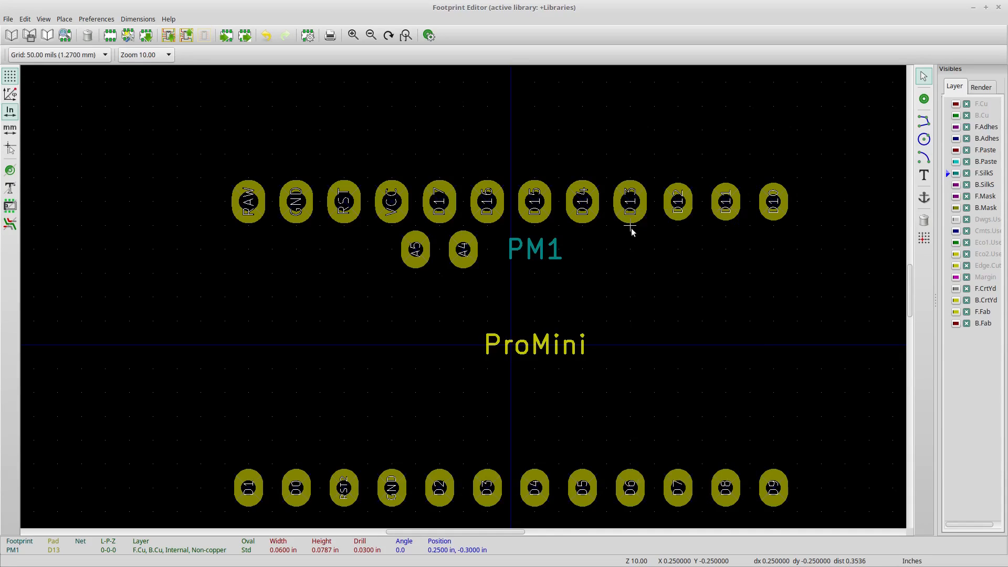
pyautogui.rightClick(673, 214)
pyautogui.click(683, 253)
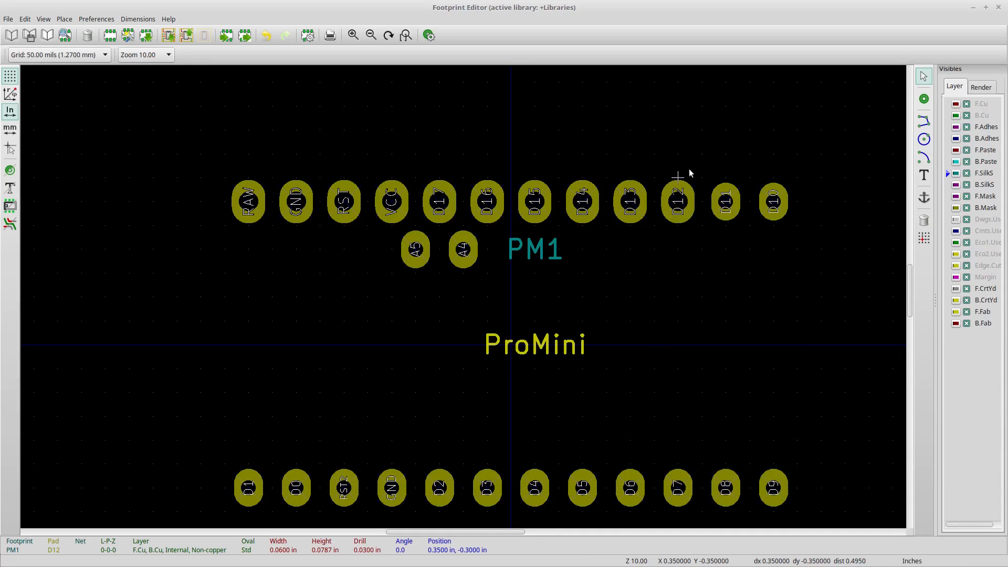
pyautogui.rightClick(726, 208)
pyautogui.click(737, 246)
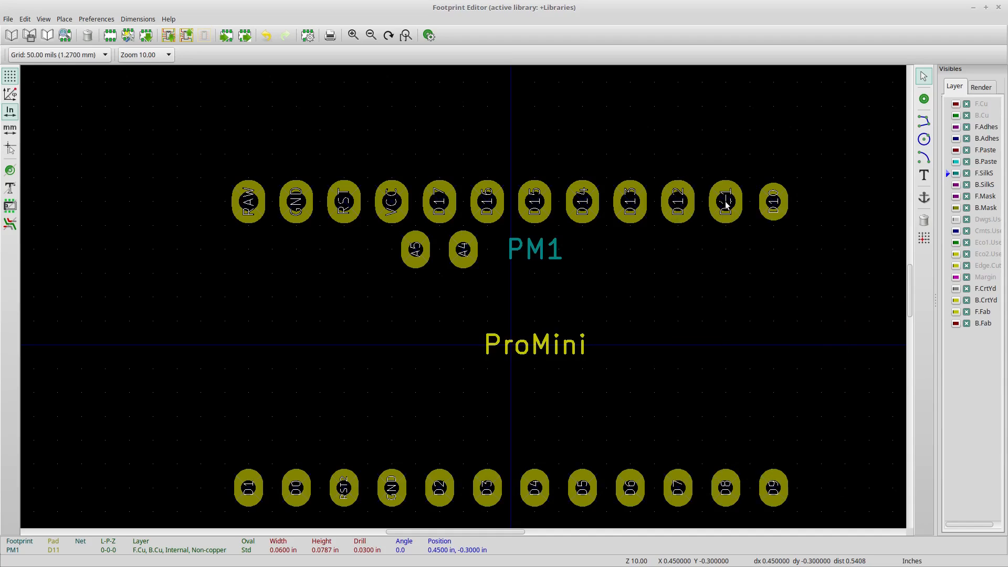
pyautogui.rightClick(772, 224)
pyautogui.click(804, 257)
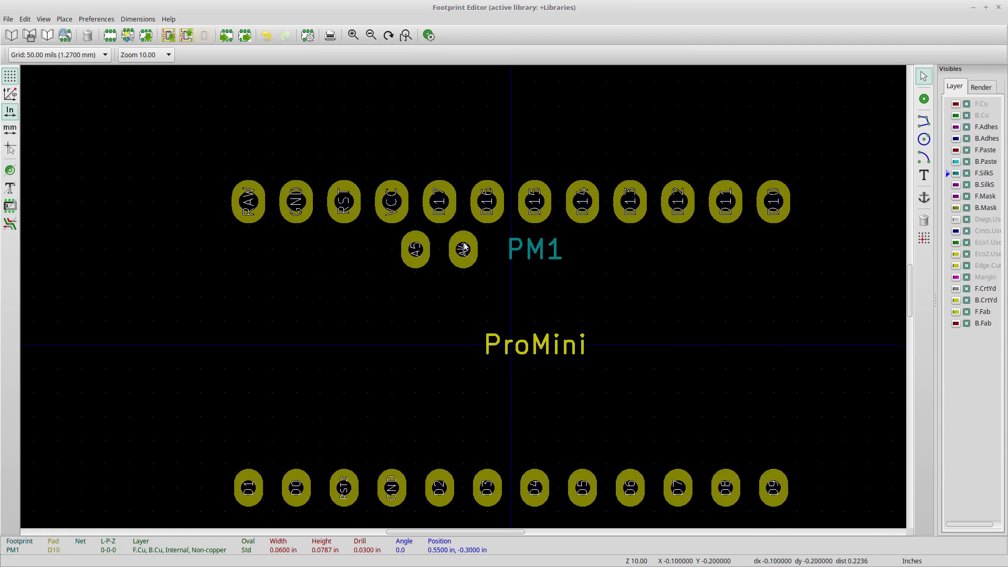
# Apply the current enlarged pad settings to the inner pads A5 and A4.
pyautogui.rightClick(422, 249)
pyautogui.click(462, 285)
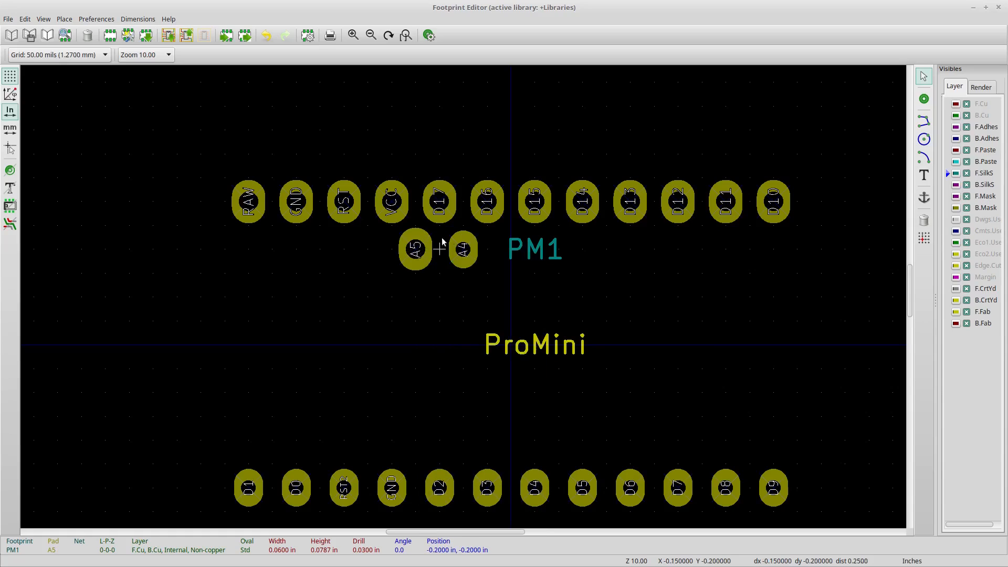
pyautogui.rightClick(456, 242)
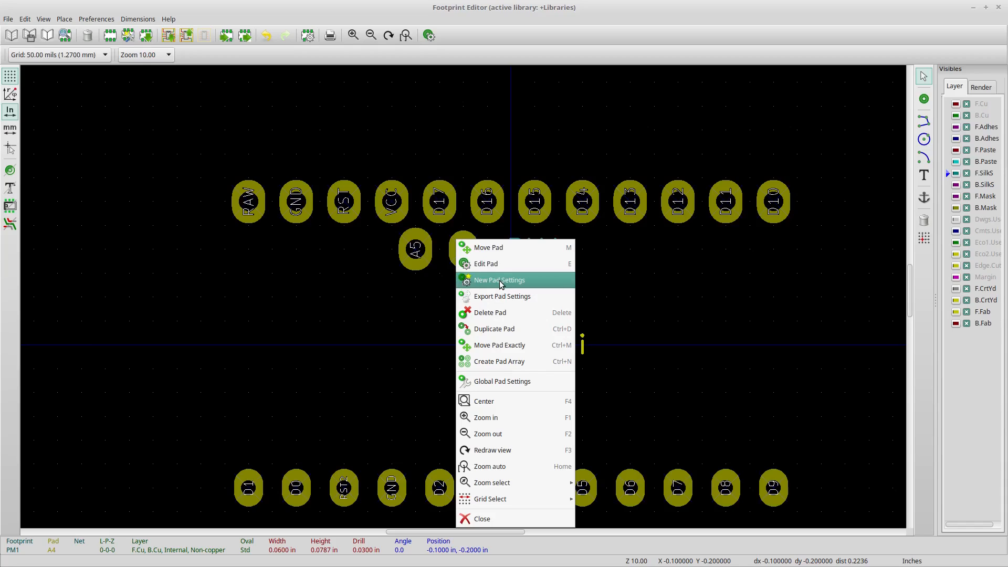
pyautogui.click(500, 284)
pyautogui.scroll(-1, 472, 338)
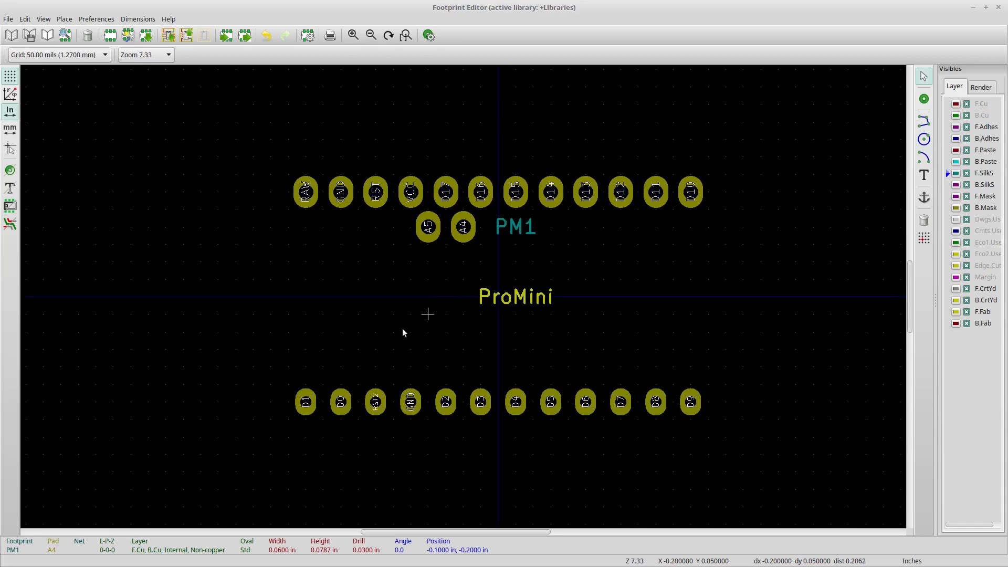
pyautogui.scroll(-1, 344, 384)
pyautogui.moveTo(737, 327); pyautogui.dragTo(410, 289)
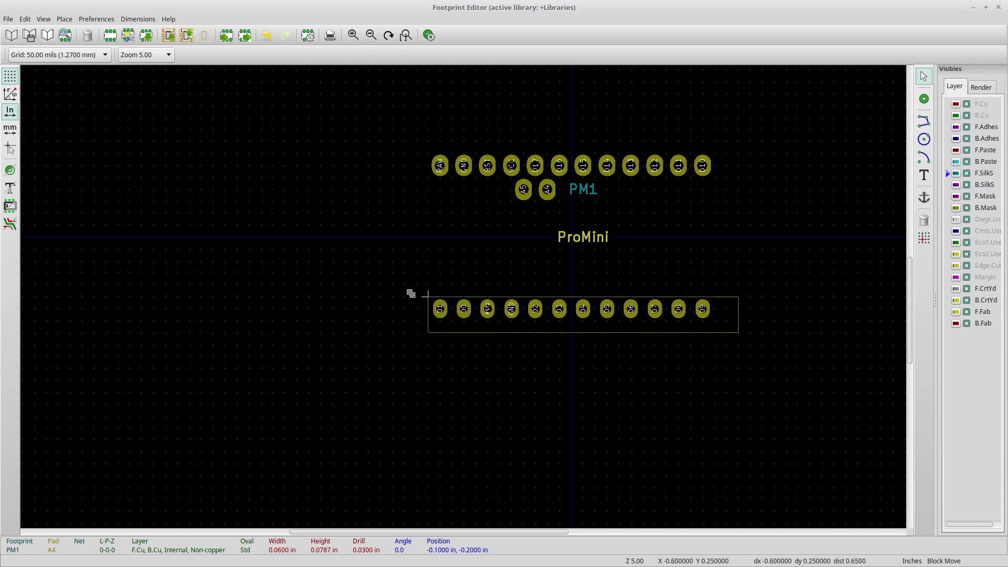
pyautogui.rightClick(381, 273)
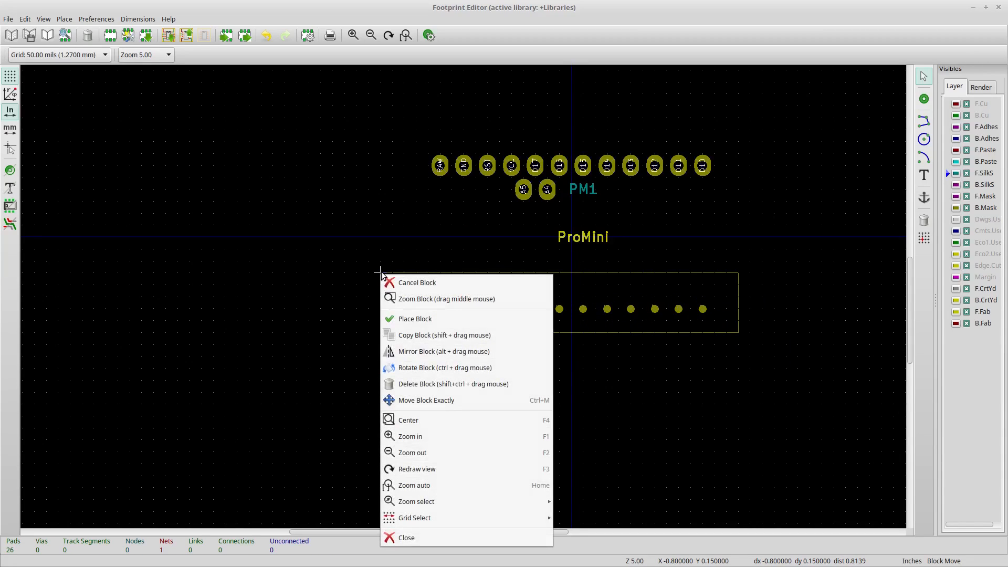
pyautogui.click(416, 282)
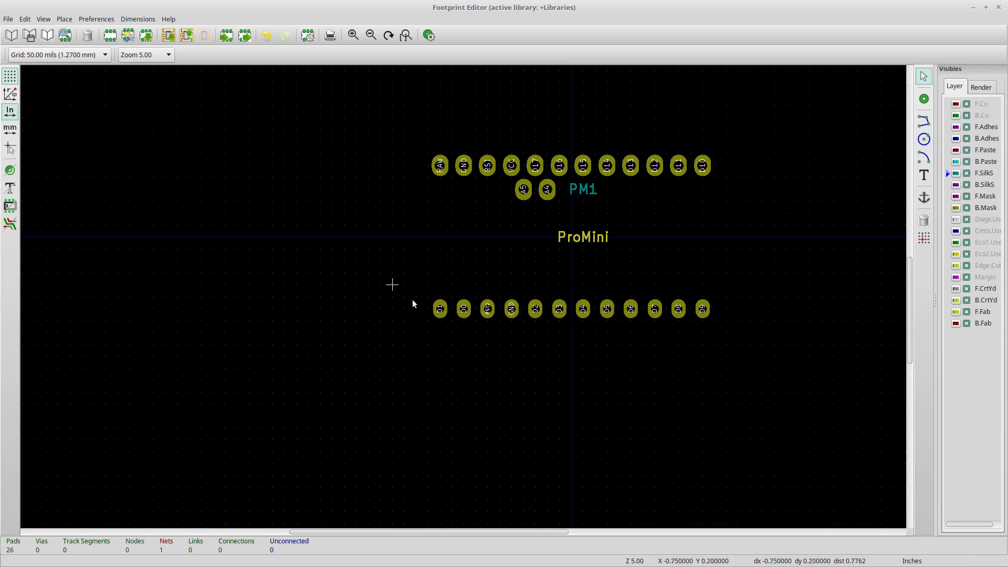
# Apply the current enlarged pad settings to the lower-row pads D1, D0, RST2, GND, D2 and D3.
pyautogui.rightClick(444, 310)
pyautogui.press('Escape')
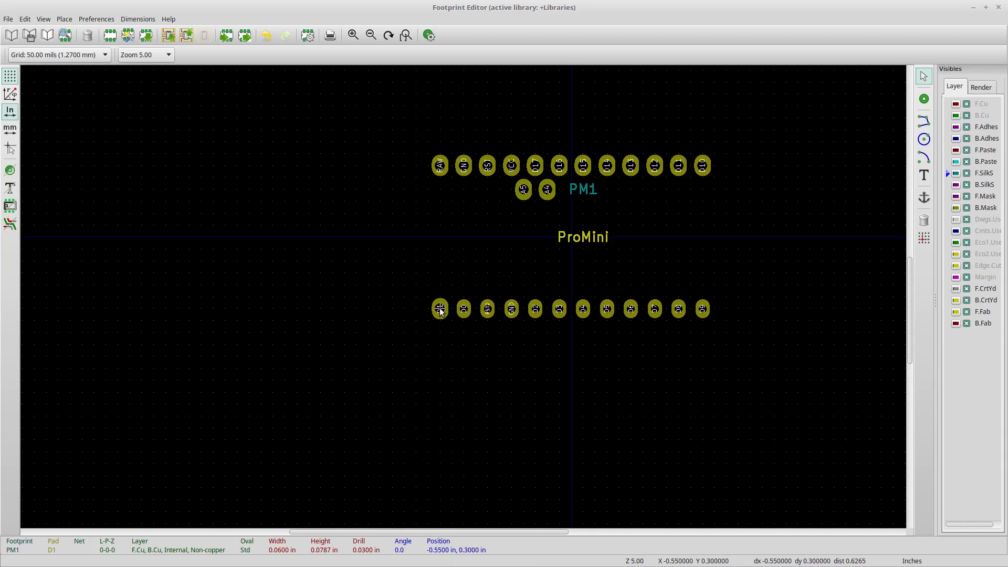
pyautogui.rightClick(463, 315)
pyautogui.click(493, 337)
pyautogui.rightClick(536, 309)
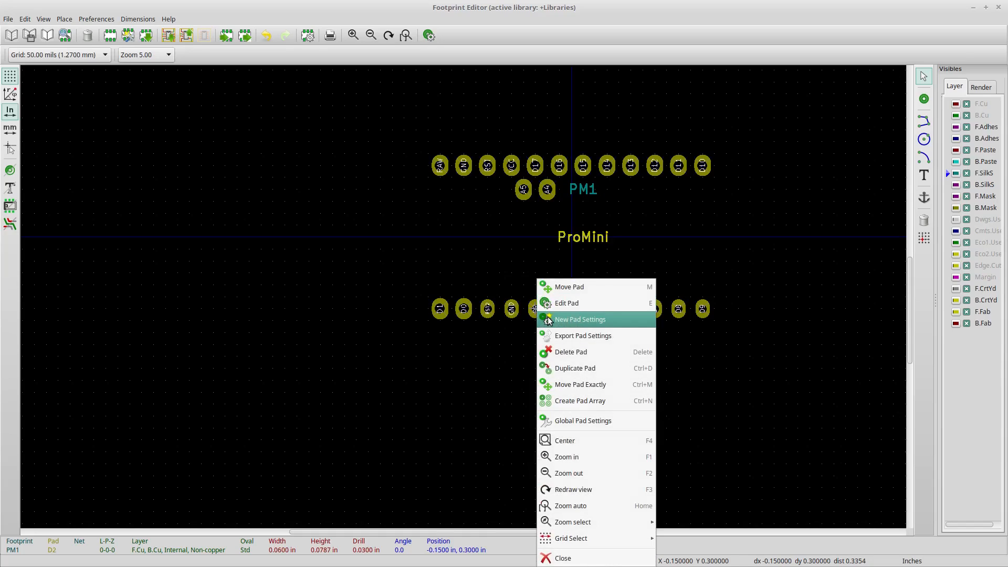
pyautogui.click(578, 317)
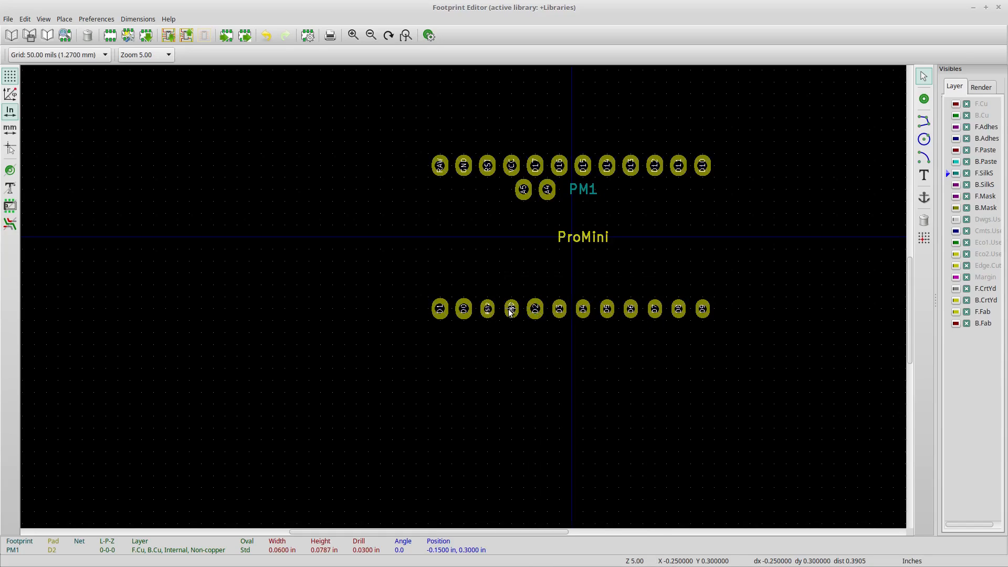
pyautogui.rightClick(488, 310)
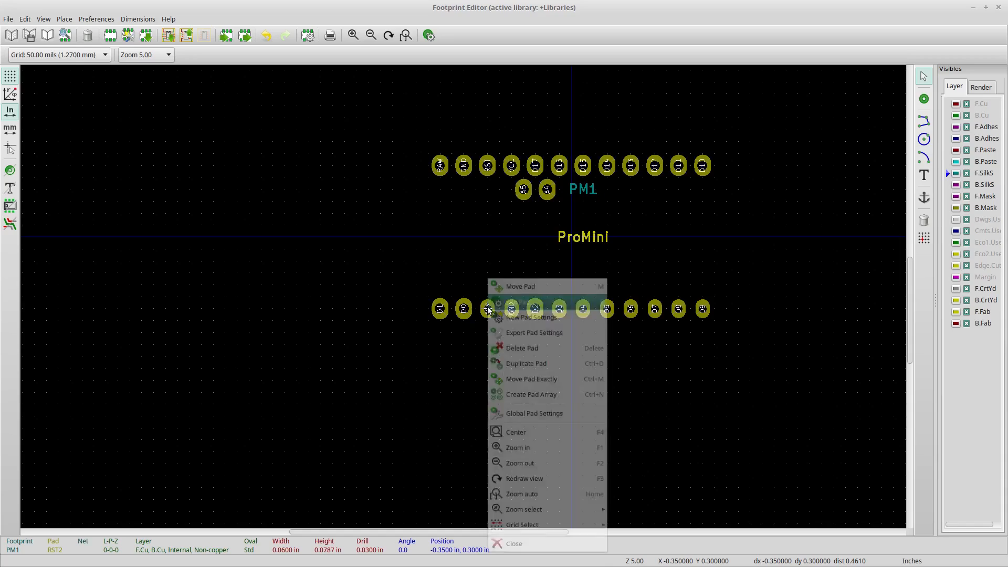
pyautogui.click(504, 334)
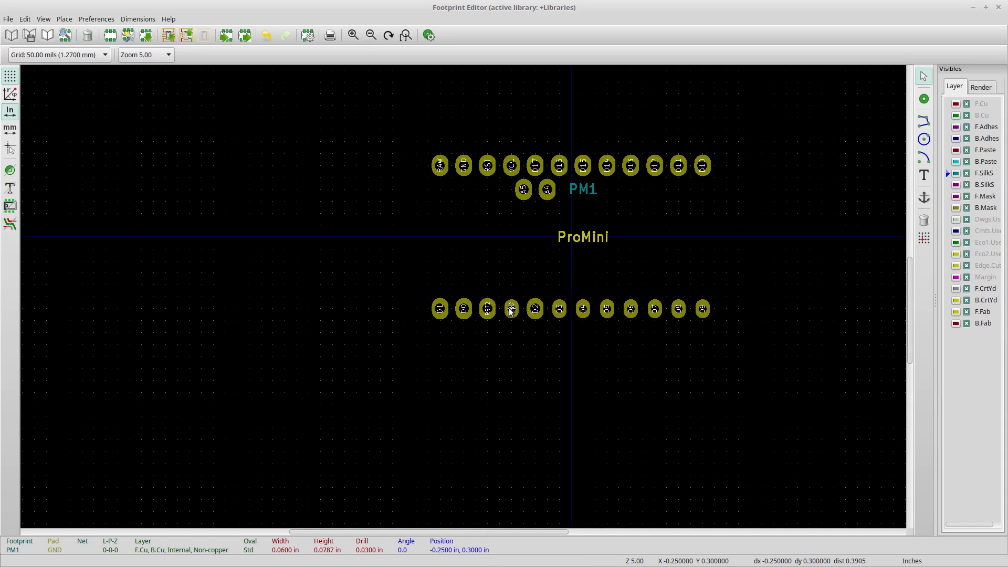
pyautogui.rightClick(510, 310)
pyautogui.click(524, 320)
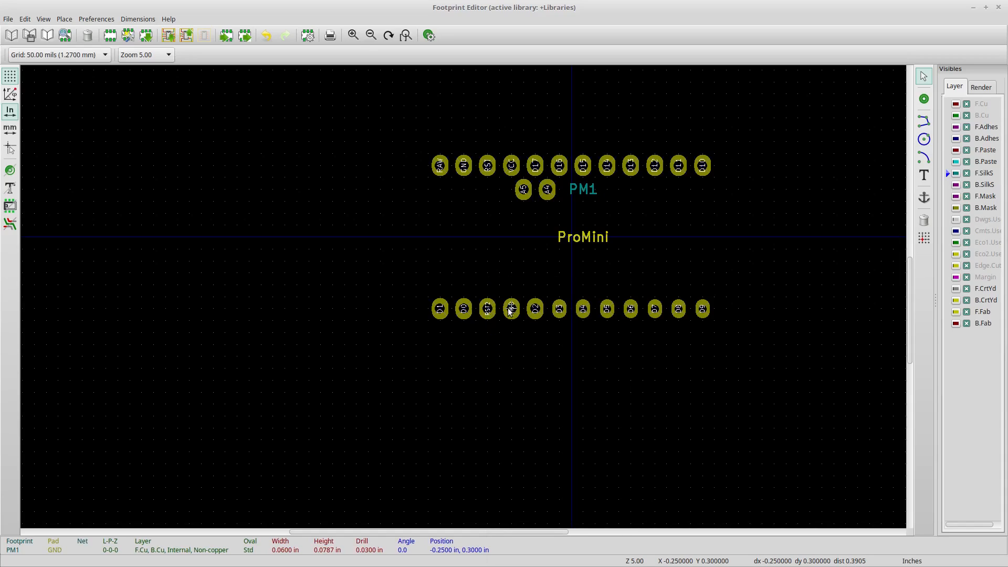
pyautogui.rightClick(561, 309)
pyautogui.click(589, 320)
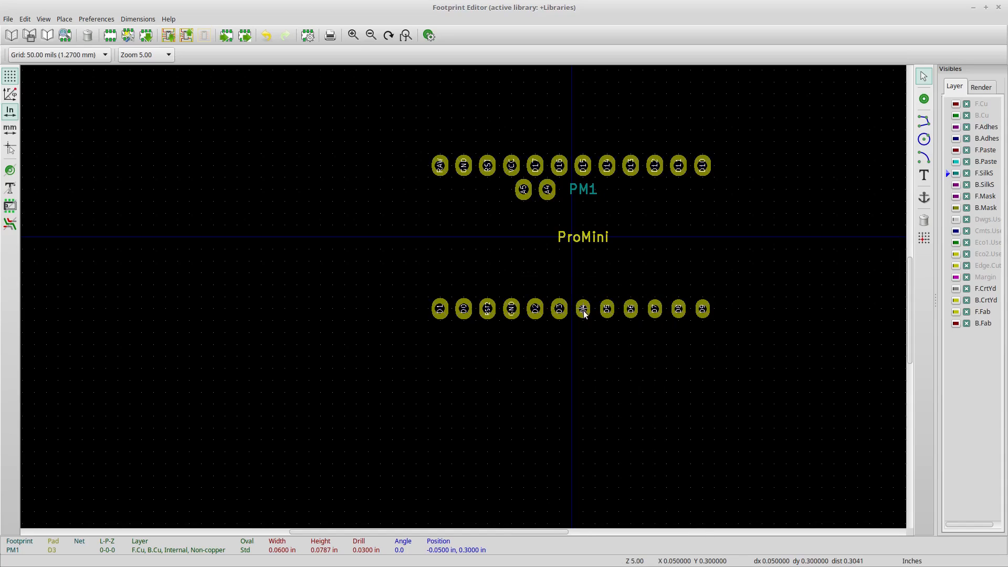
# Apply the current enlarged pad settings to the remaining lower-row pads, D4 through D9.
pyautogui.rightClick(583, 309)
pyautogui.click(600, 320)
pyautogui.rightClick(605, 308)
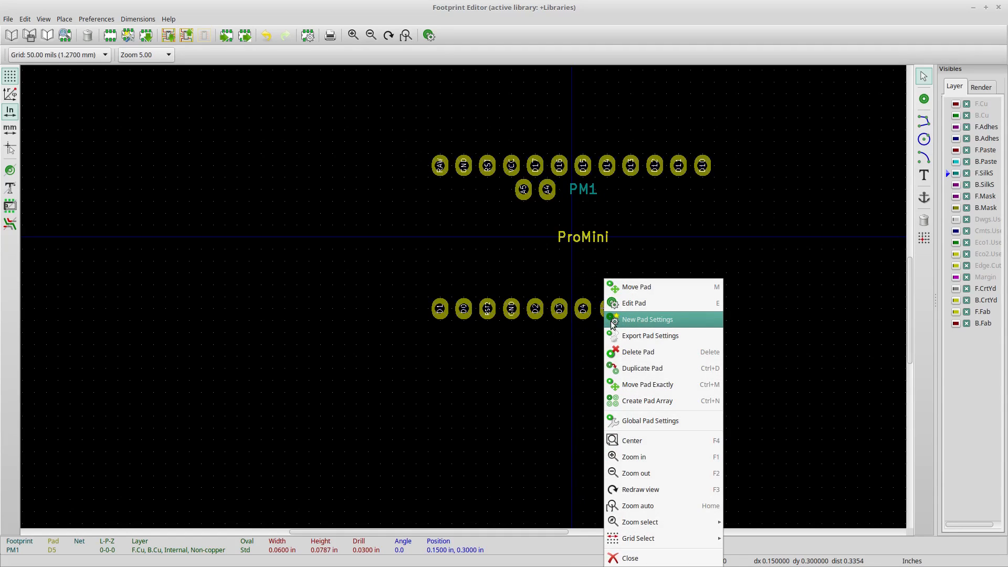
pyautogui.click(620, 320)
pyautogui.rightClick(630, 309)
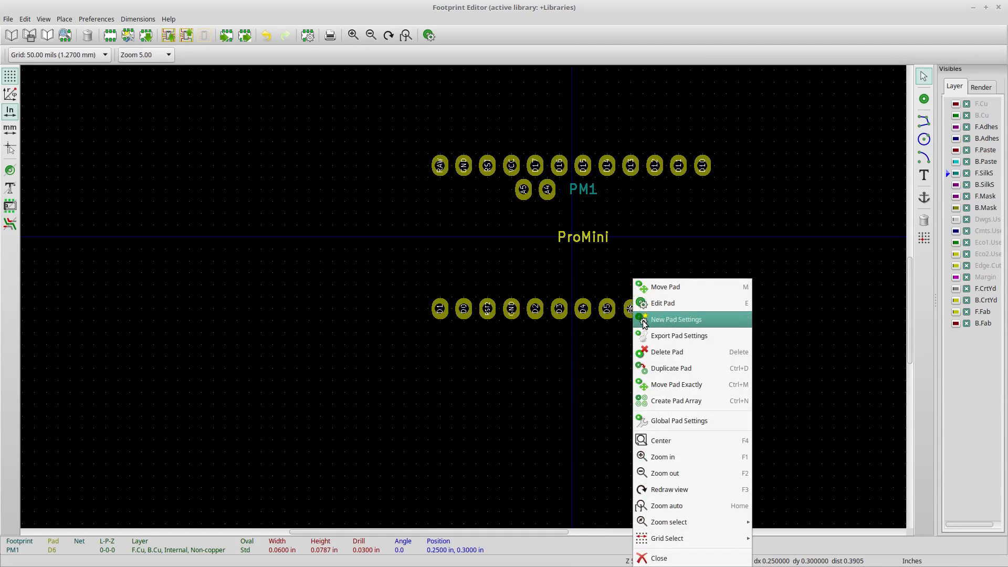
pyautogui.click(643, 320)
pyautogui.rightClick(655, 309)
pyautogui.click(673, 320)
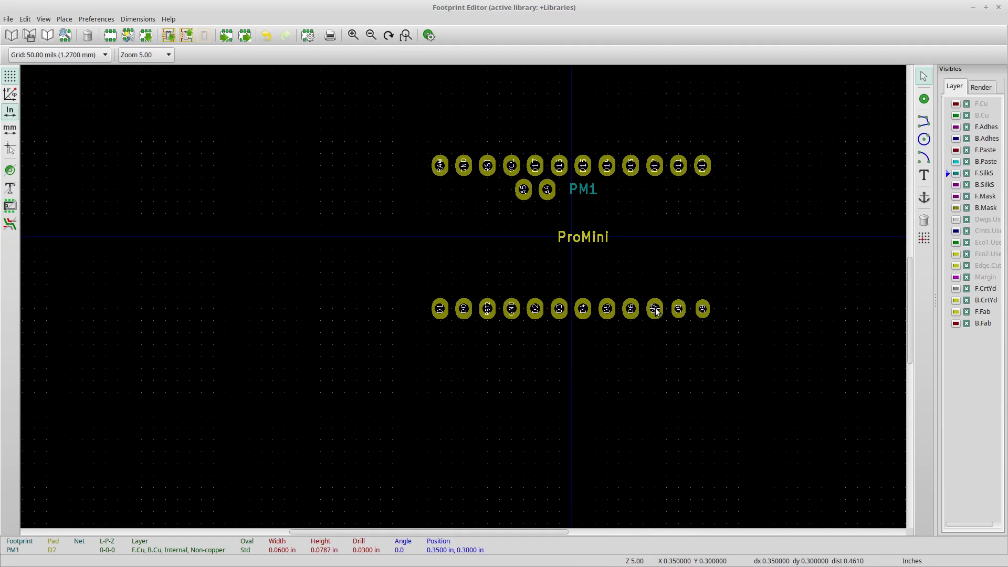
pyautogui.rightClick(678, 310)
pyautogui.rightClick(703, 307)
pyautogui.click(741, 320)
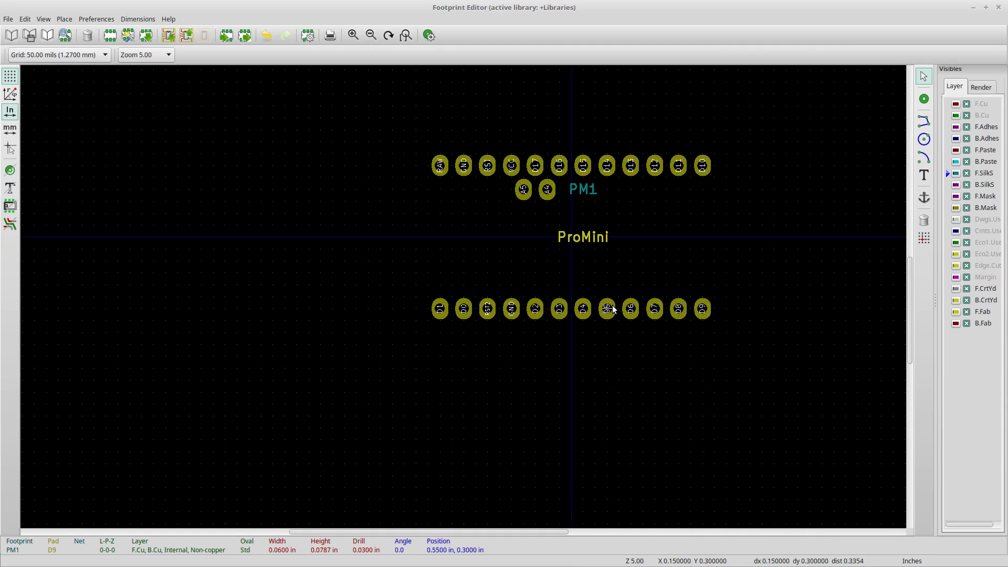
pyautogui.scroll(-2, 620, 303)
pyautogui.scroll(4, 447, 331)
pyautogui.scroll(-2, 427, 238)
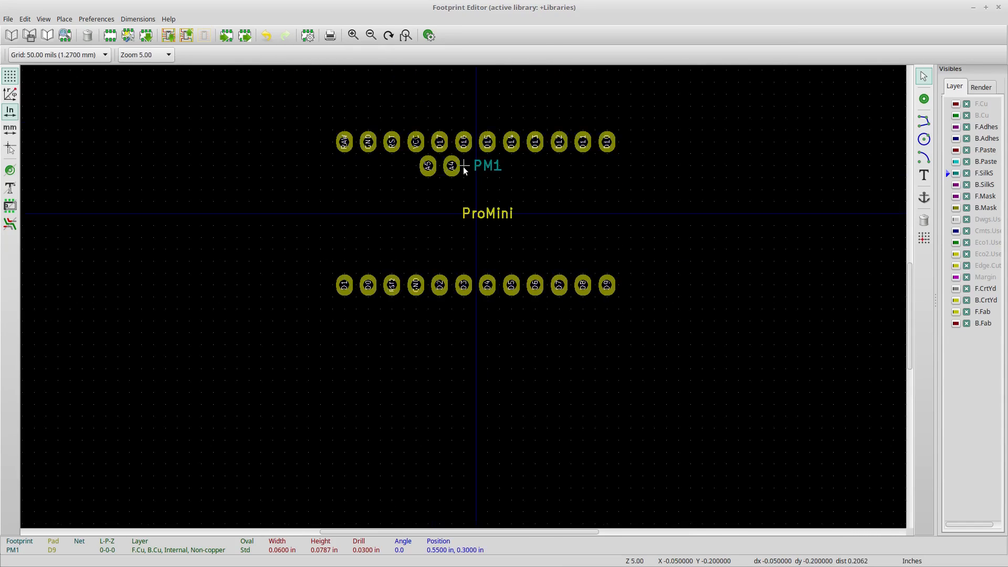
pyautogui.scroll(3, 464, 168)
pyautogui.scroll(-2, 463, 298)
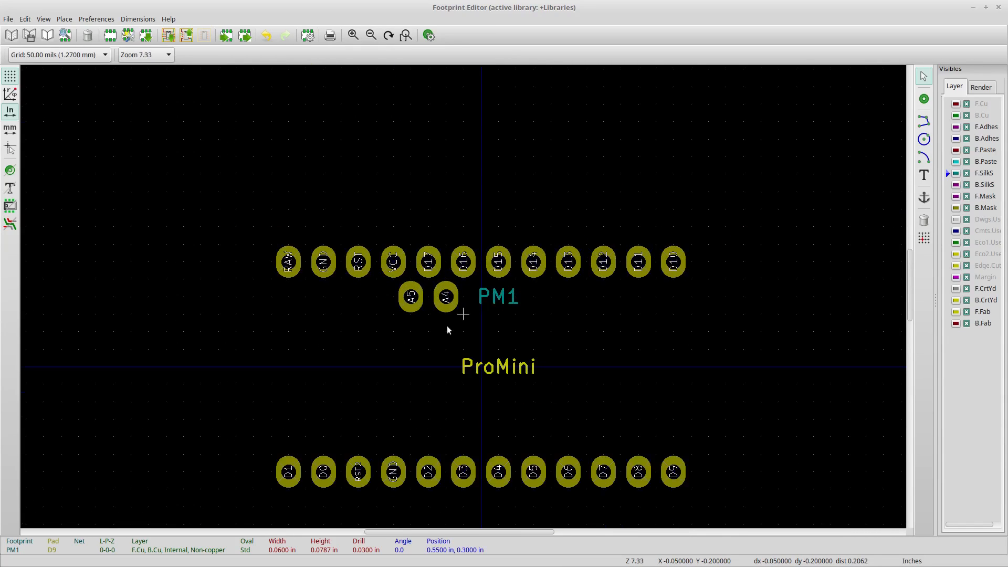
pyautogui.scroll(1, 420, 361)
pyautogui.moveTo(477, 366); pyautogui.dragTo(481, 314, button='middle')
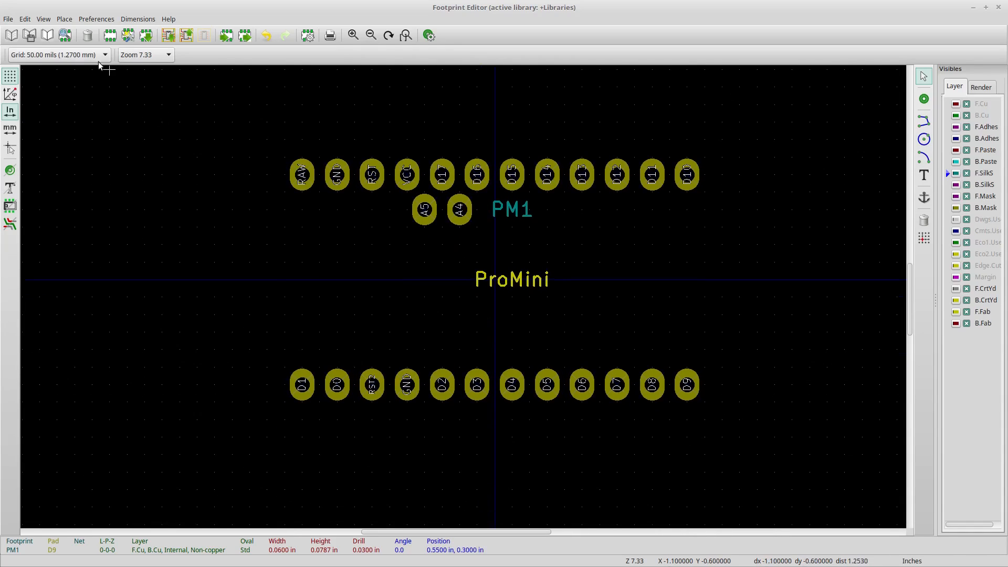
# Choose +Libraries as the active library and save the edited footprint there as Pro_Mini_Socket.
pyautogui.click(11, 35)
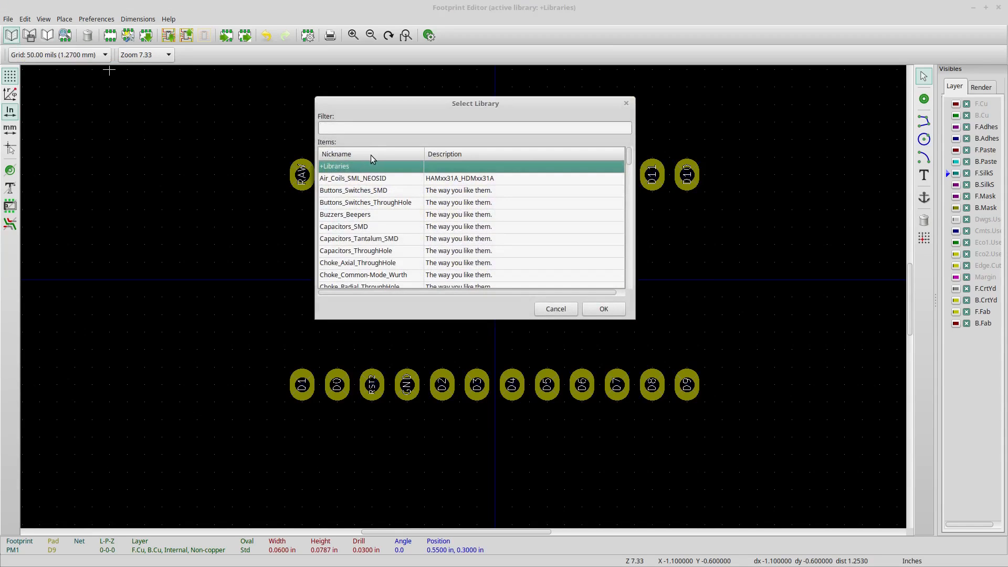
pyautogui.click(604, 309)
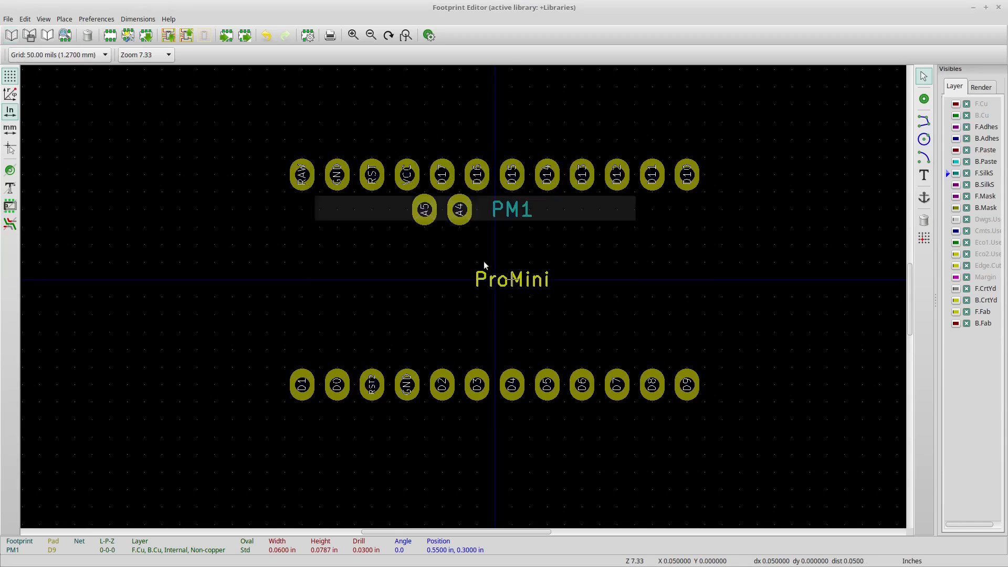
pyautogui.click(31, 36)
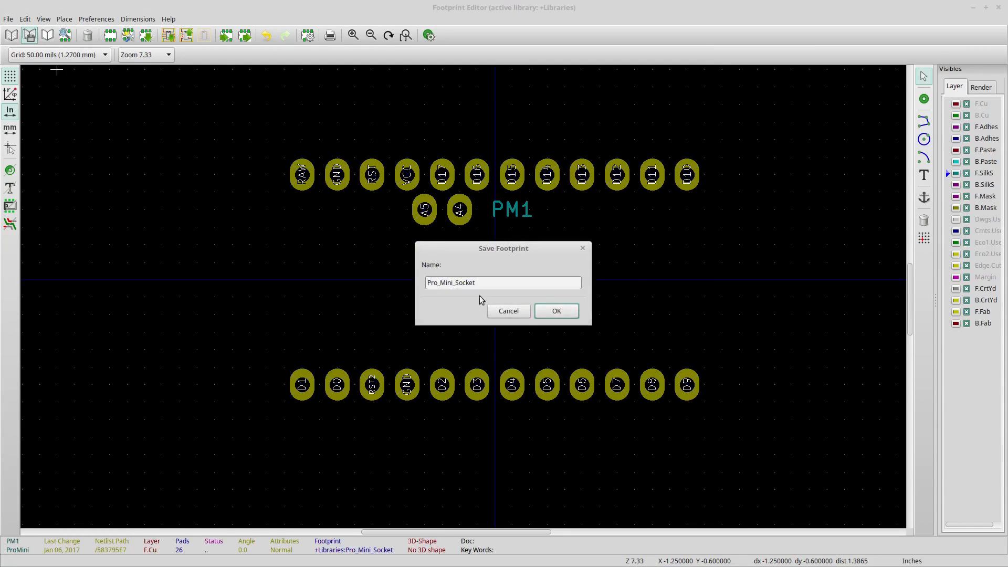
pyautogui.click(556, 311)
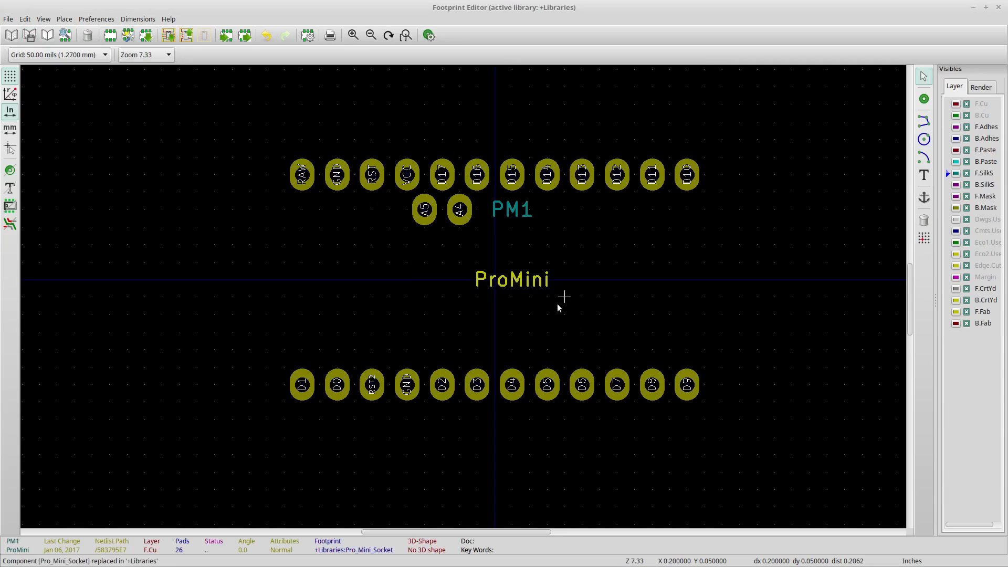
# Close the footprint editor and update the board's PM2 footprint to the saved Pro_Mini_Socket library version.
pyautogui.click(998, 8)
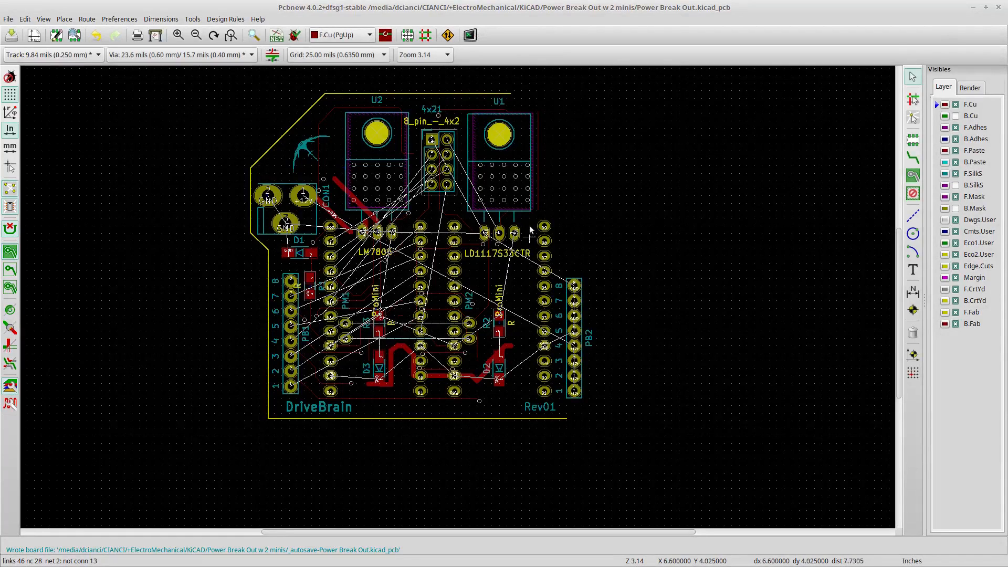
pyautogui.rightClick(544, 249)
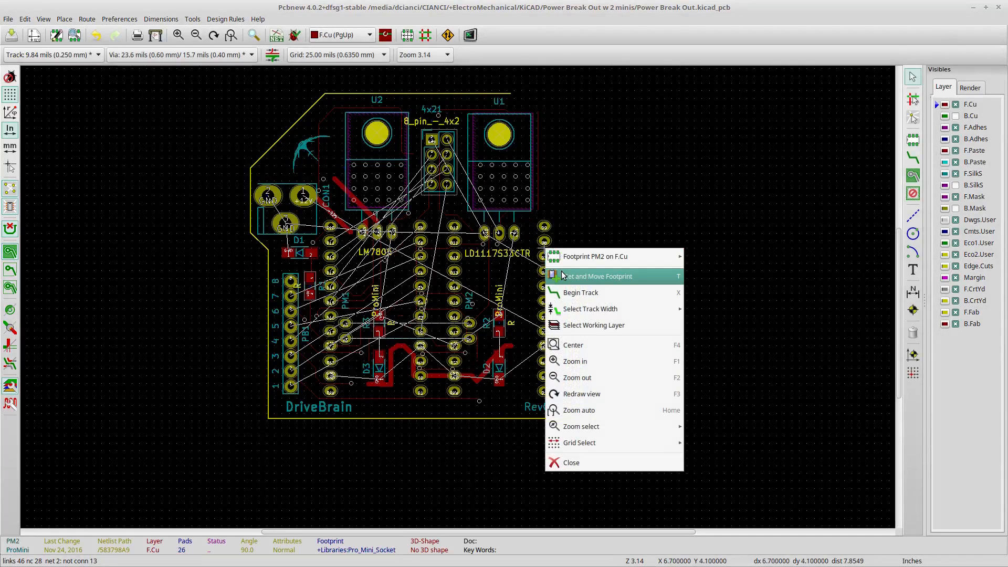
pyautogui.moveTo(583, 253)
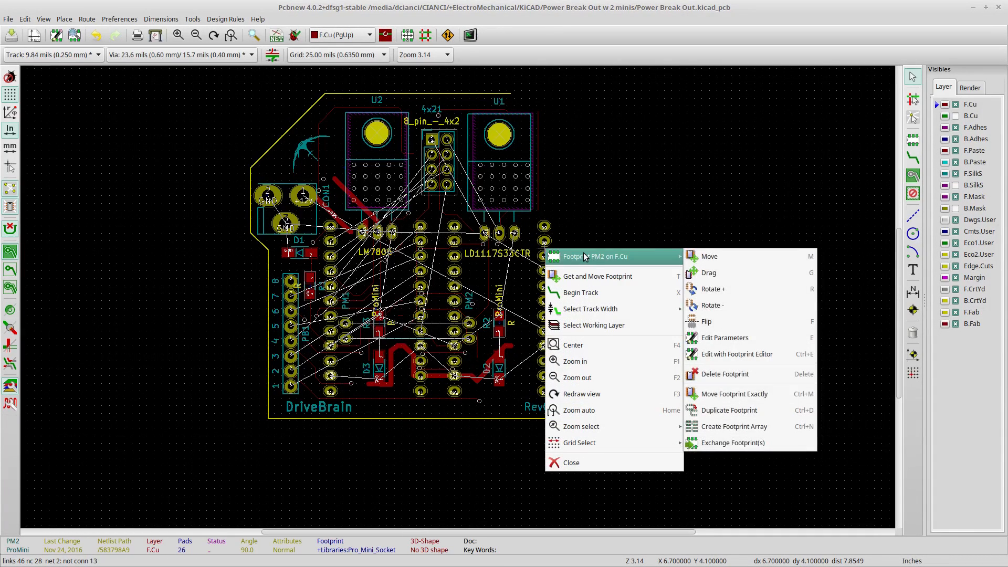
pyautogui.click(753, 344)
pyautogui.click(814, 145)
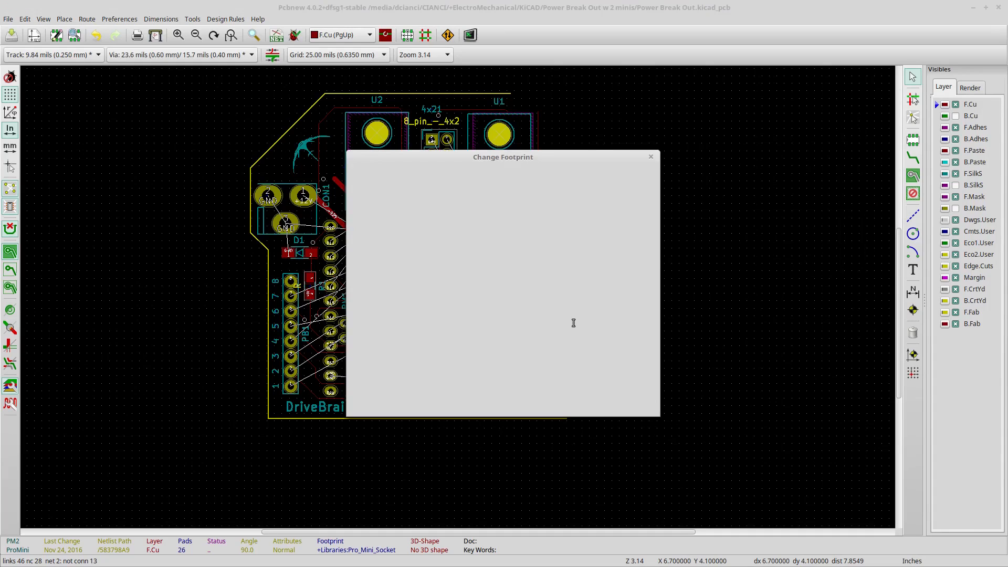
pyautogui.click(584, 406)
pyautogui.click(634, 406)
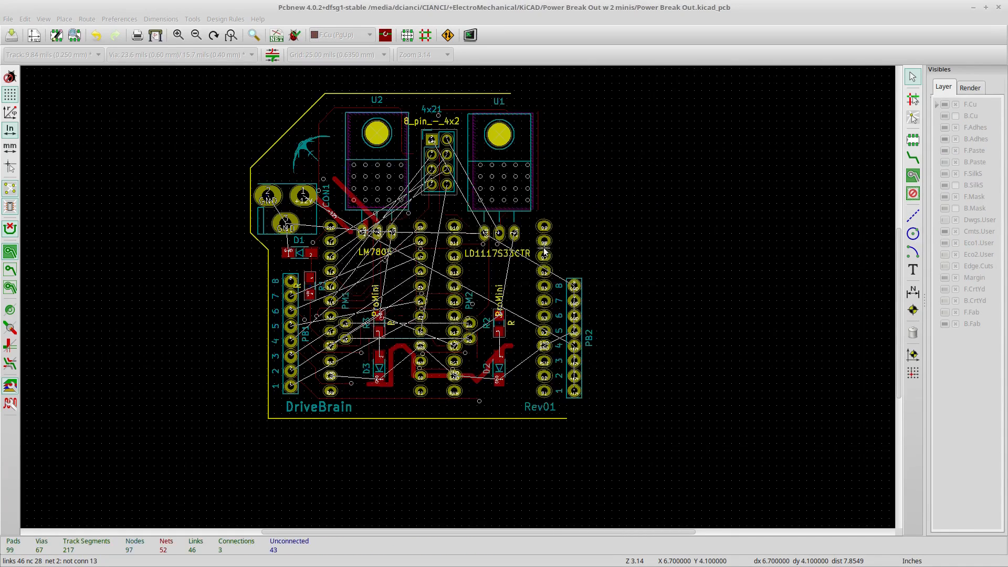
# Update the board's PM1 footprint to the saved Pro_Mini_Socket library version with the footprint exchange.
pyautogui.rightClick(420, 242)
pyautogui.moveTo(502, 269)
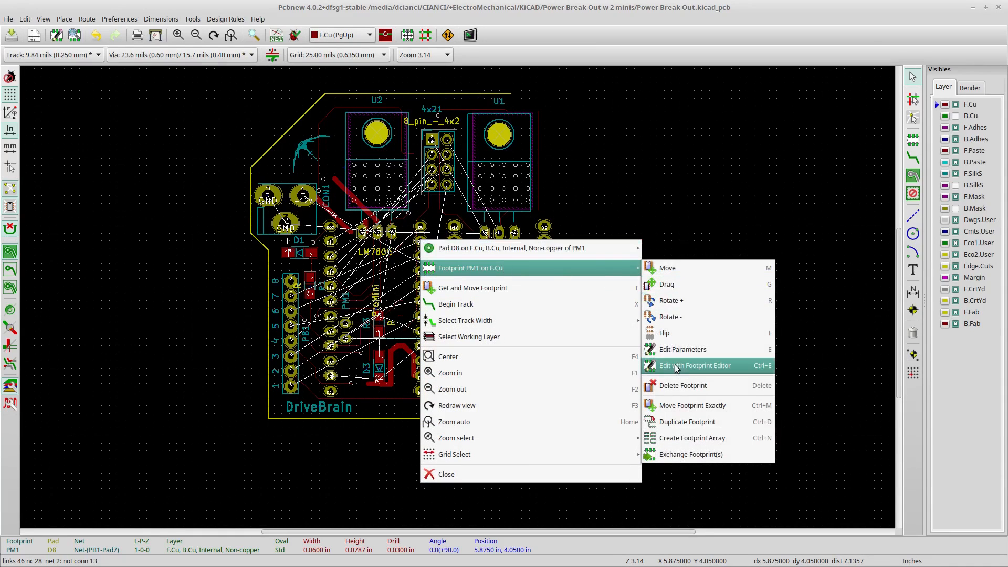
pyautogui.click(677, 349)
pyautogui.click(784, 144)
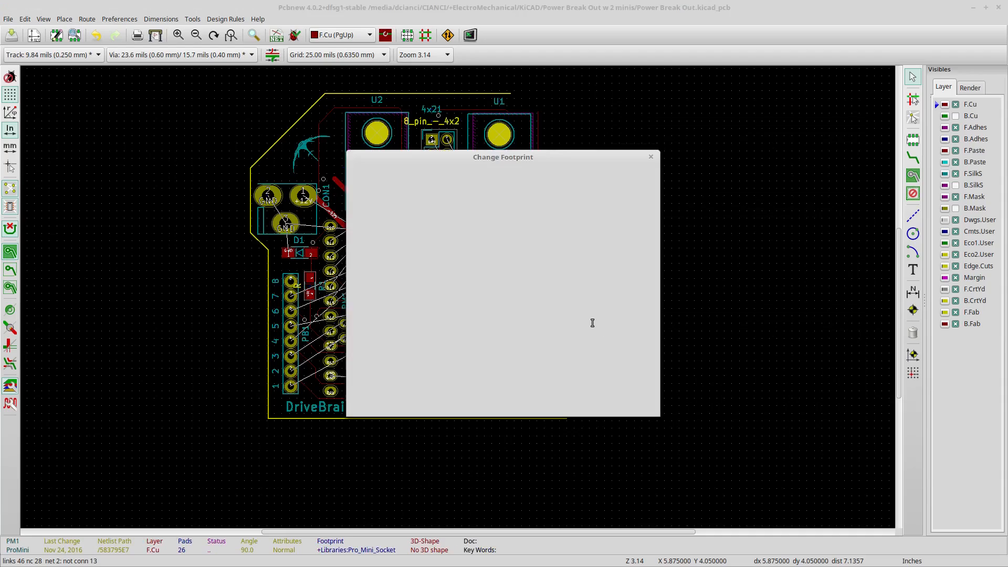
pyautogui.click(639, 412)
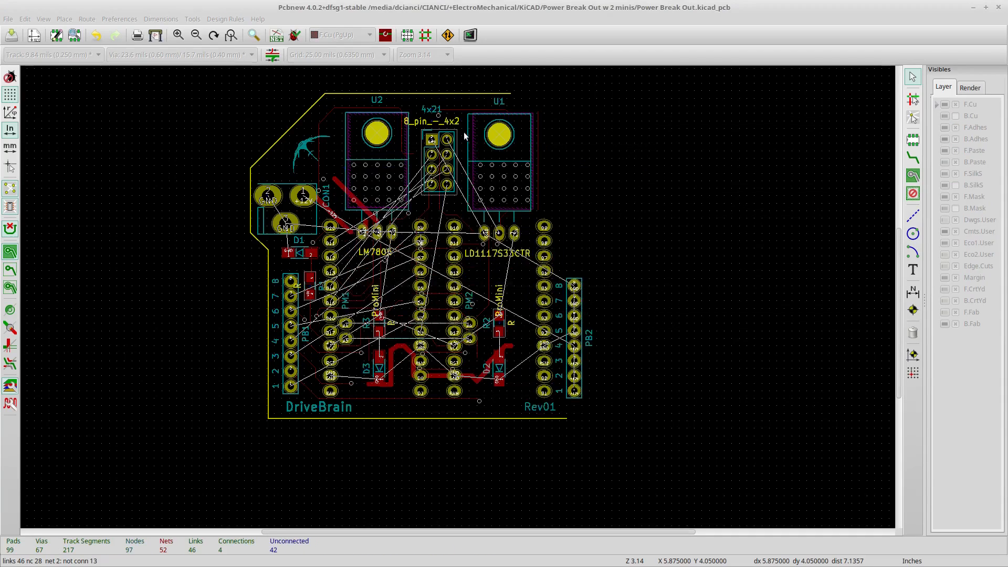
# Check the updated PM1 and PM2 footprints on the board and save the board file.
pyautogui.scroll(-1, 529, 294)
pyautogui.scroll(-1, 458, 300)
pyautogui.scroll(2, 446, 295)
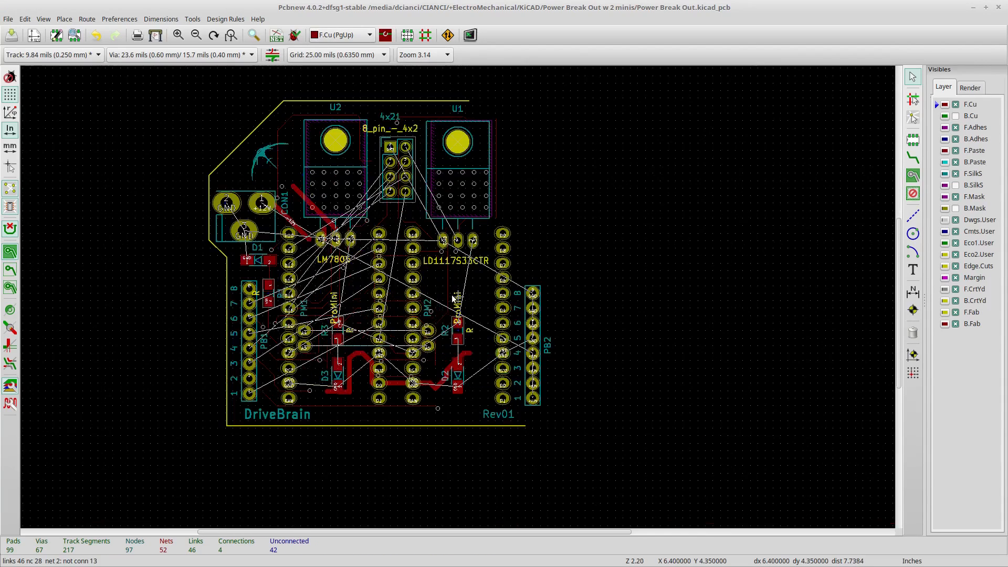
pyautogui.scroll(-1, 436, 291)
pyautogui.scroll(1, 420, 302)
pyautogui.scroll(1, 420, 302)
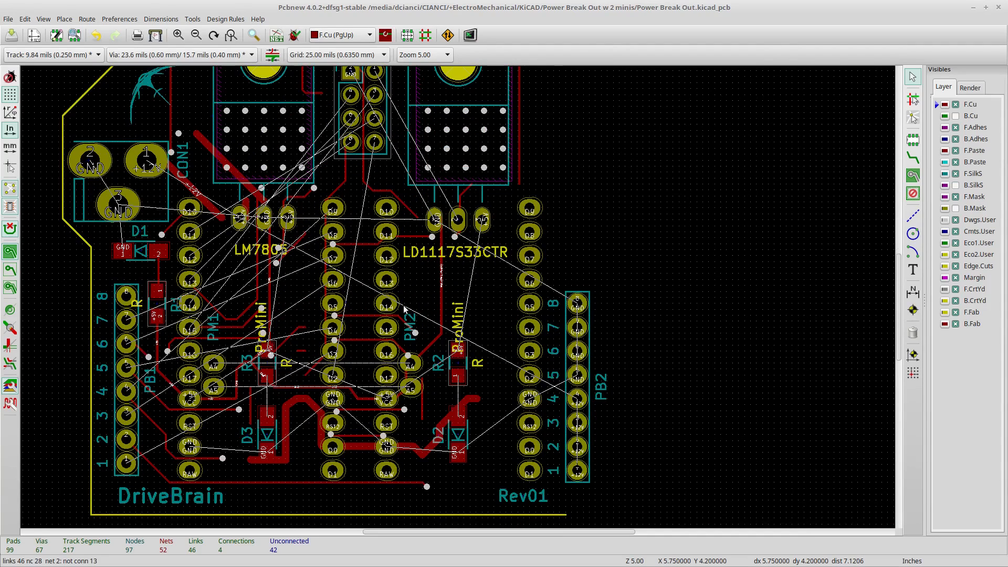
pyautogui.moveTo(403, 306); pyautogui.dragTo(420, 288, button='middle')
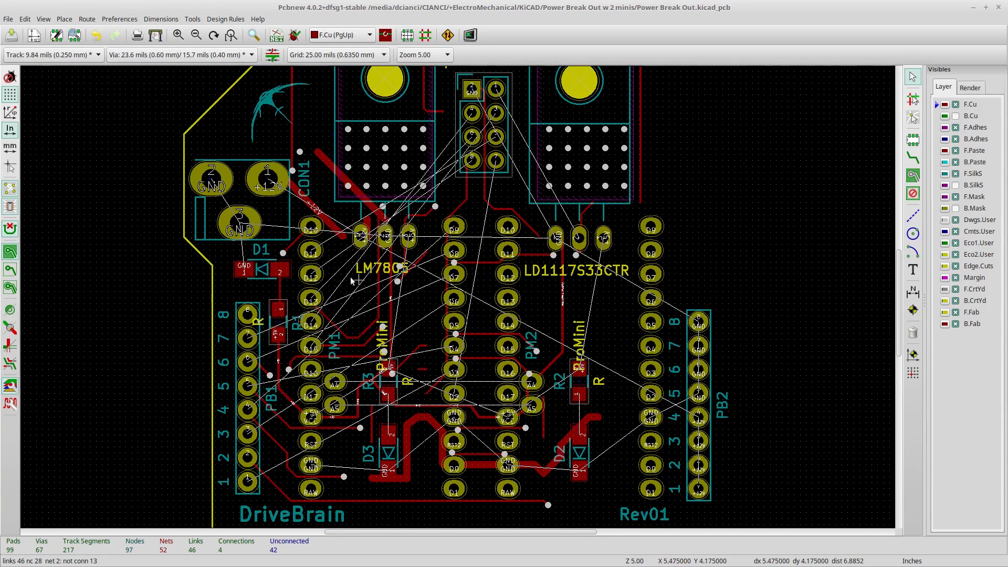
pyautogui.click(12, 35)
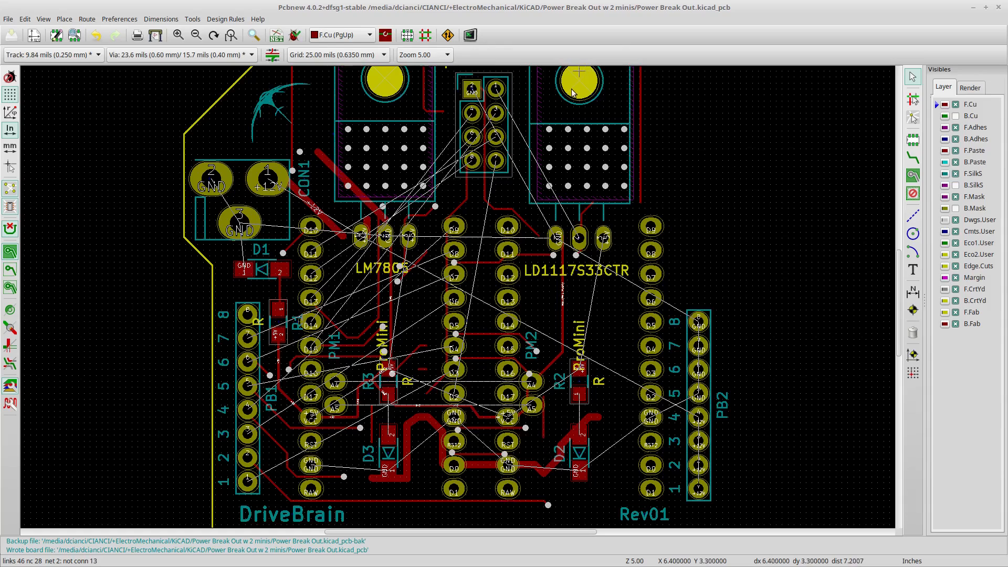
# Fill the F.Mask zones over U1 and U2 and review the tracks around PM1 and PM2.
pyautogui.click(538, 153)
pyautogui.click(561, 193)
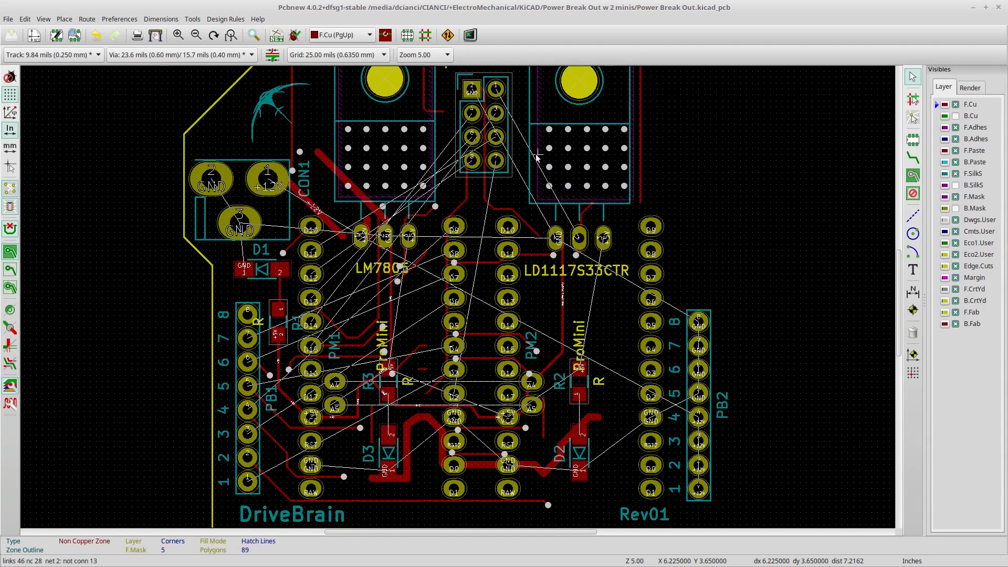
pyautogui.scroll(2, 533, 156)
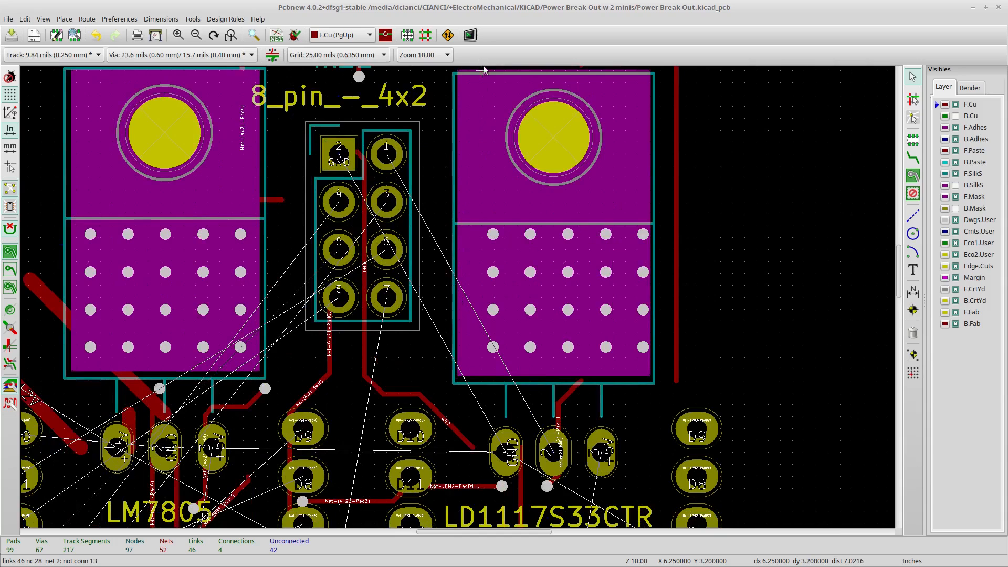
pyautogui.scroll(-1, 457, 300)
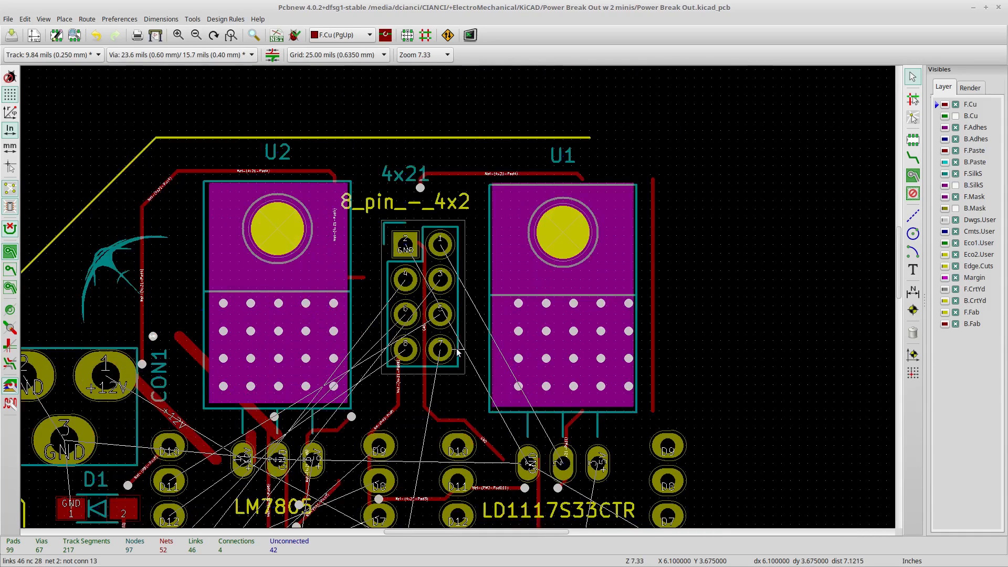
pyautogui.moveTo(453, 356); pyautogui.dragTo(581, 207, button='middle')
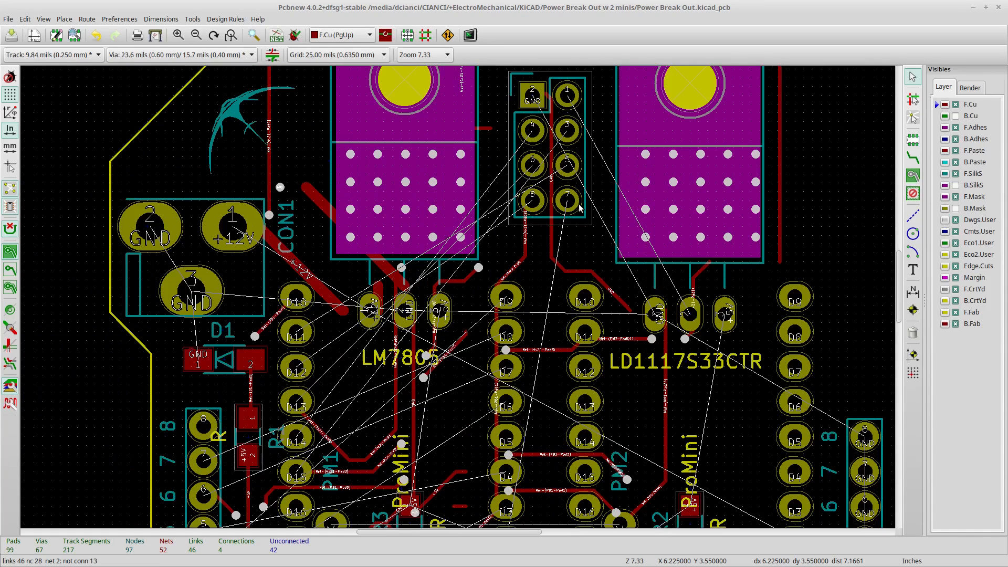
pyautogui.moveTo(422, 474); pyautogui.dragTo(493, 383, button='middle')
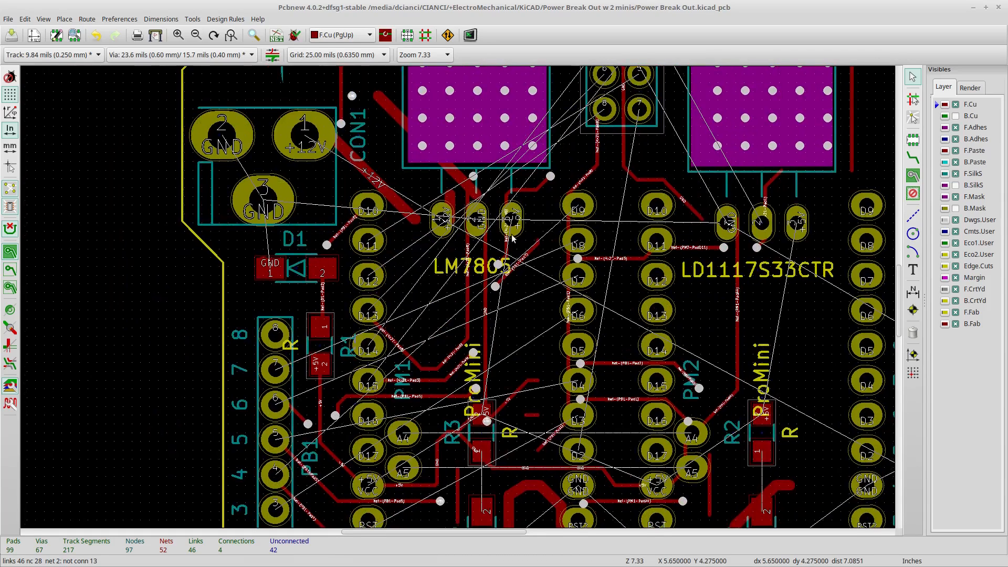
pyautogui.moveTo(487, 312); pyautogui.dragTo(489, 220, button='middle')
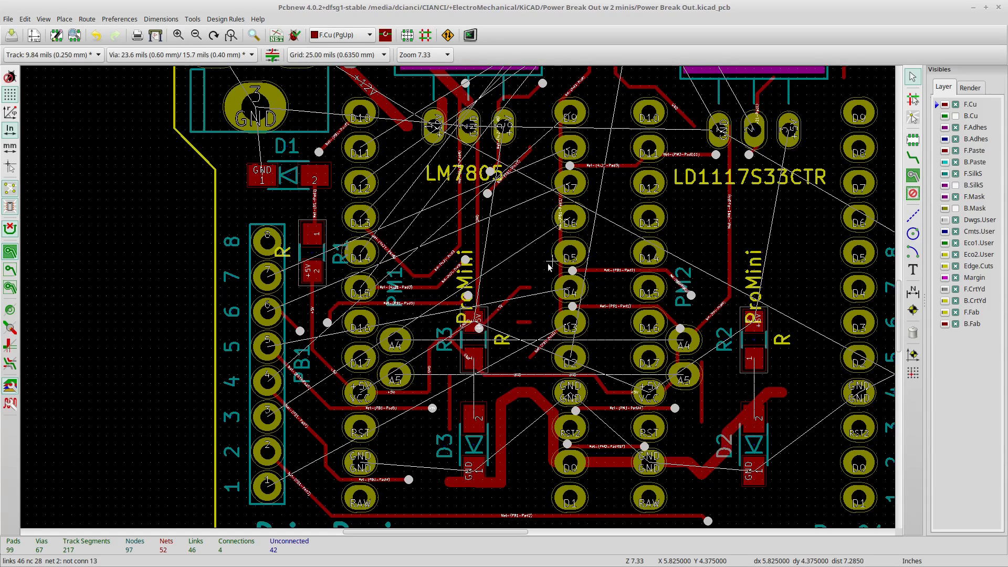
pyautogui.scroll(-1, 549, 266)
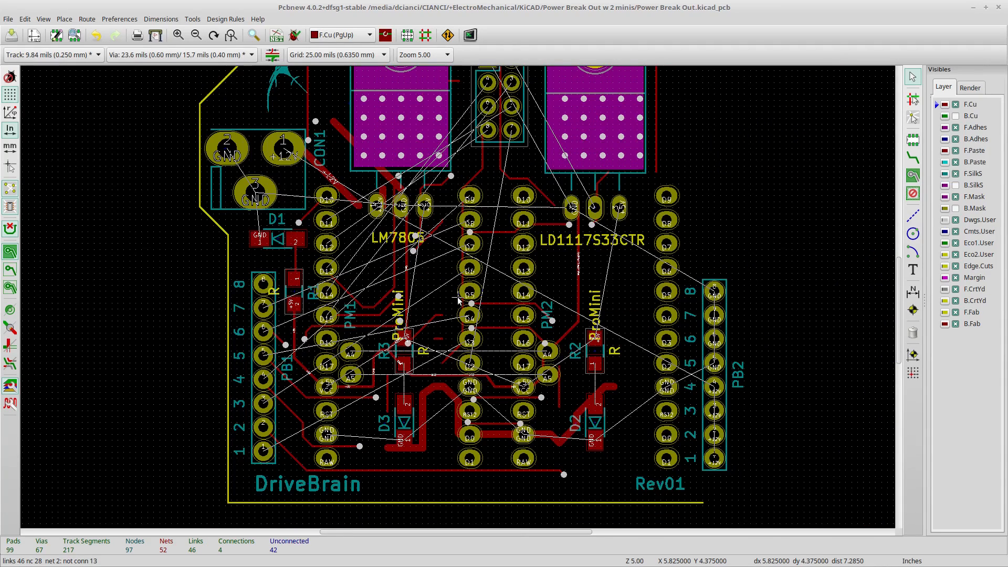